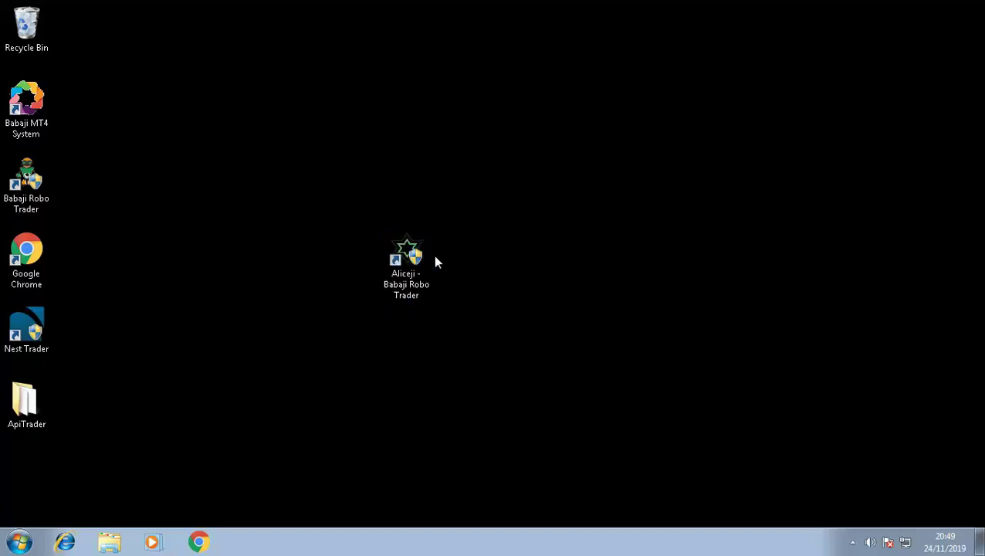
Launch Aliceji - Babaji Robo Trader and check in its shortcut's compatibility properties that it runs as an administrator.
{"action": "double_click", "coordinate": [408, 262]}
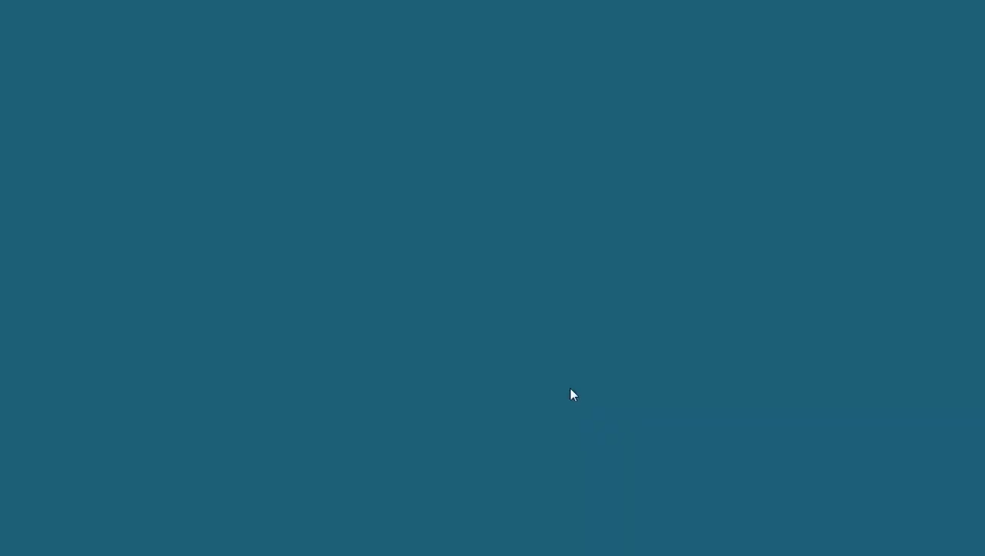
{"action": "left_click", "coordinate": [560, 308]}
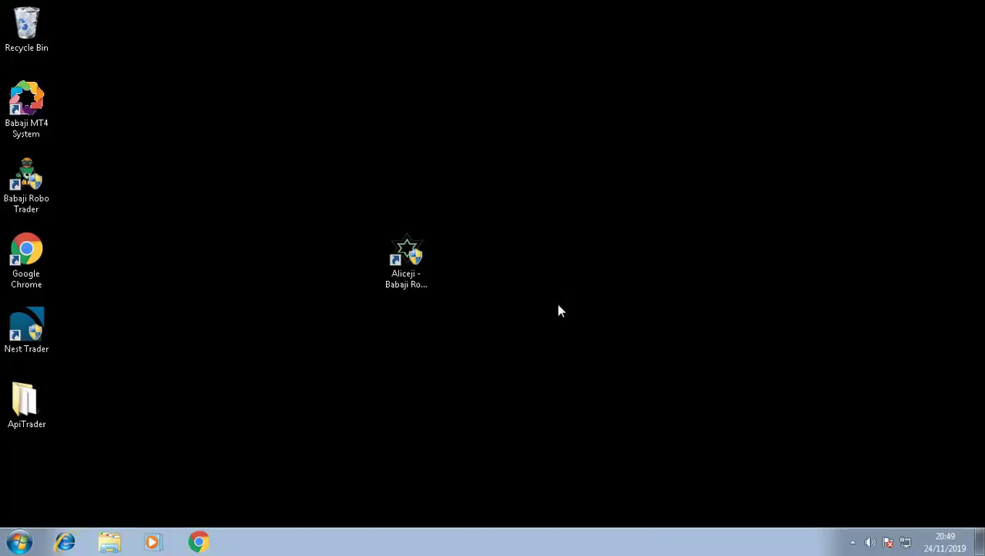
{"action": "left_click", "coordinate": [423, 253]}
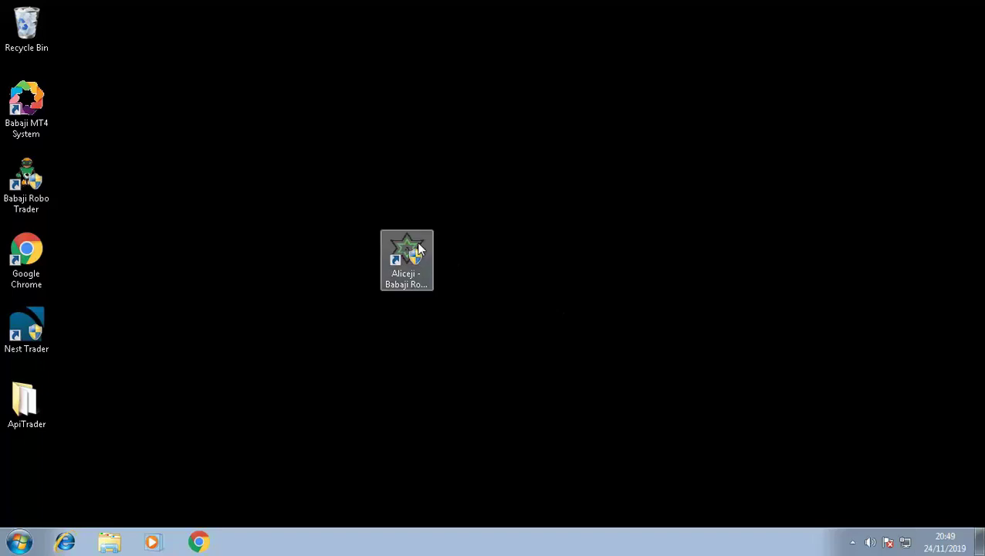
{"action": "right_click", "coordinate": [410, 233]}
{"action": "left_click", "coordinate": [466, 487]}
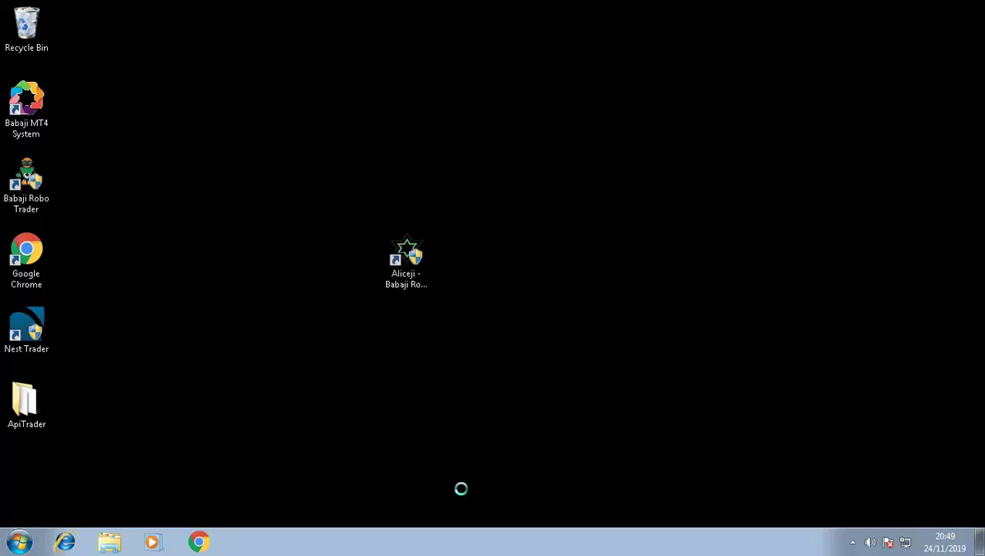
{"action": "left_click", "coordinate": [615, 188]}
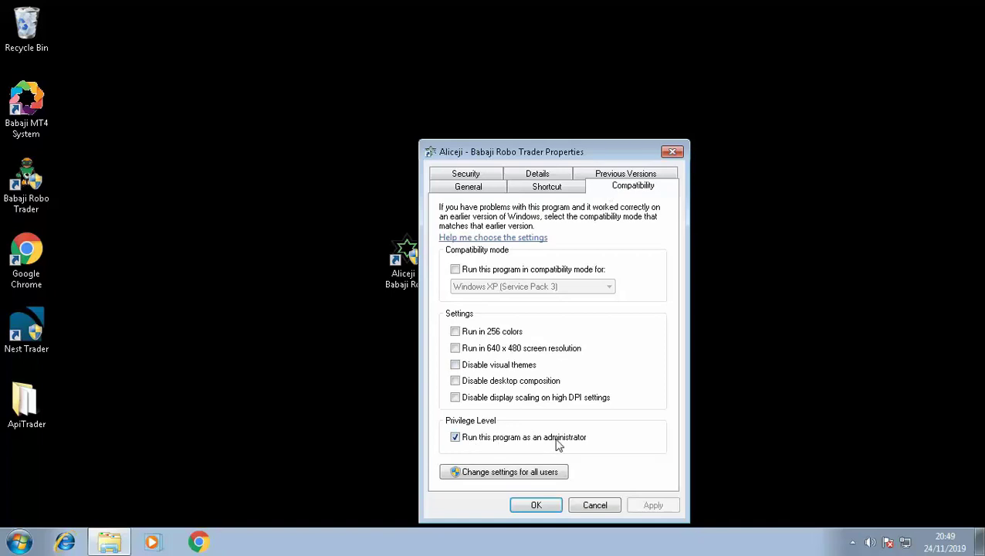
{"action": "left_click", "coordinate": [549, 506]}
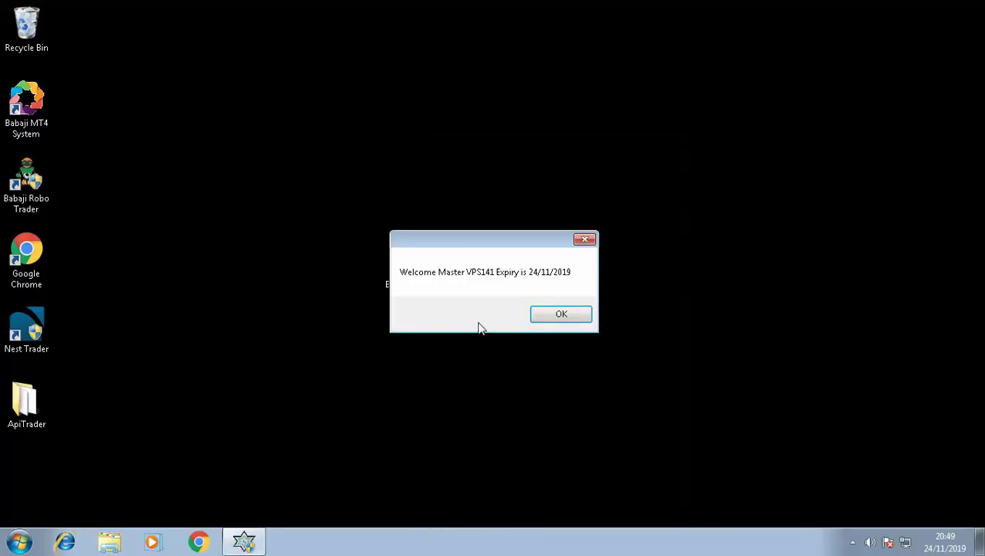
Dismiss the welcome message and log in to Aliceblue.
{"action": "left_click_drag", "start_coordinate": [477, 249], "coordinate": [509, 248]}
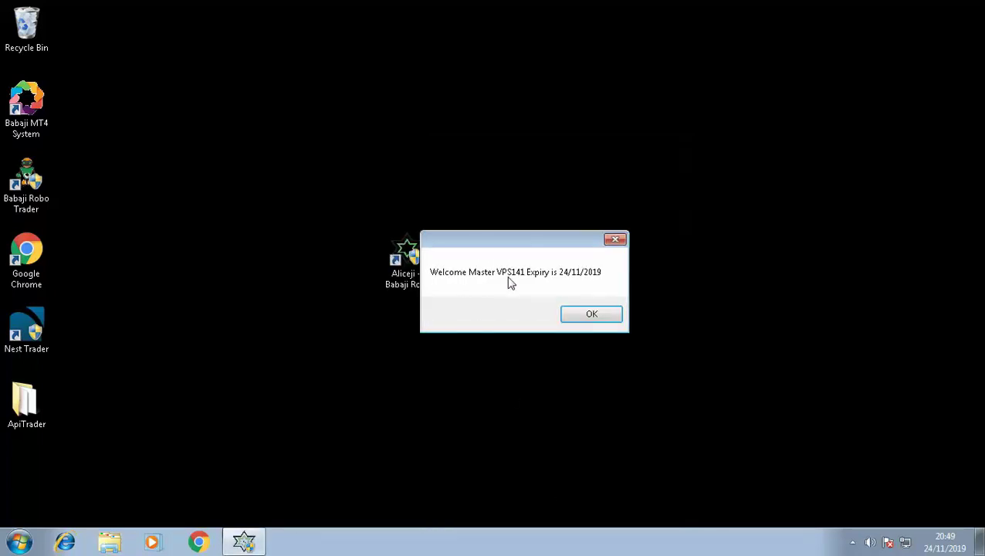
{"action": "left_click", "coordinate": [593, 318]}
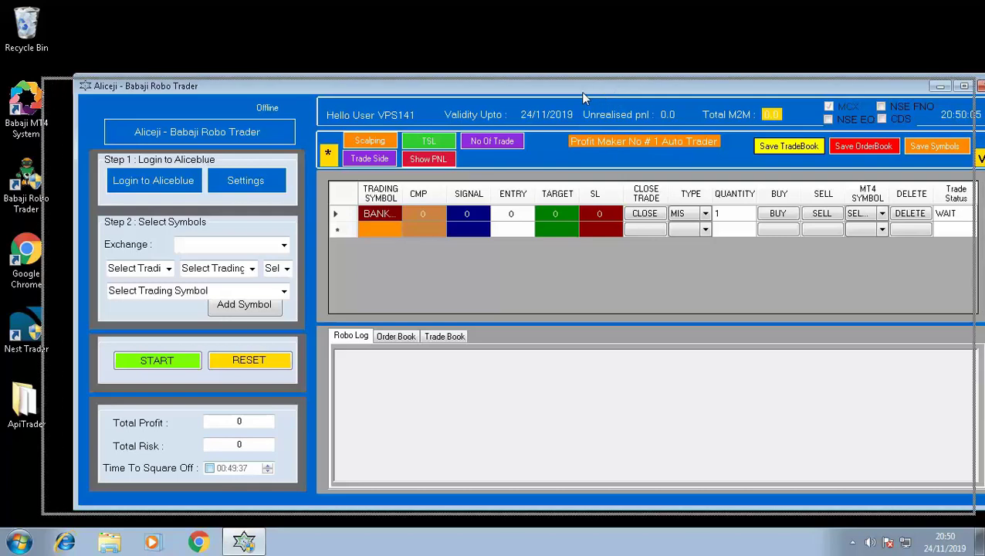
{"action": "left_click_drag", "start_coordinate": [595, 94], "coordinate": [563, 98]}
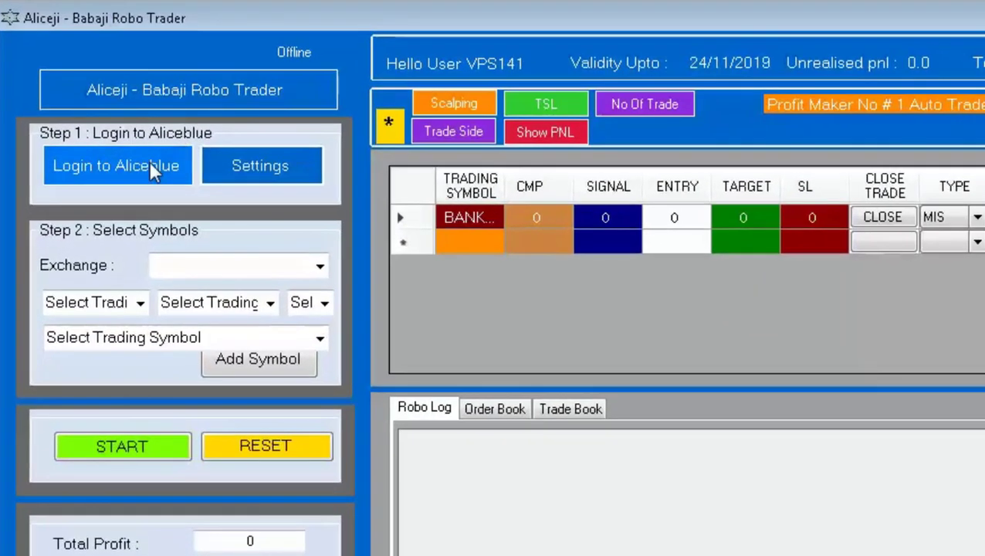
{"action": "left_click", "coordinate": [148, 160]}
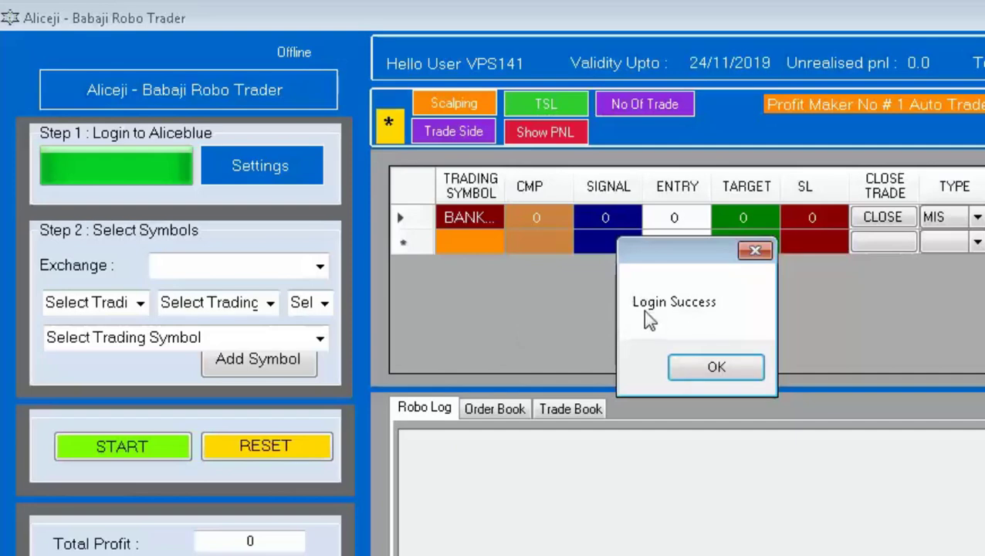
{"action": "left_click", "coordinate": [711, 372]}
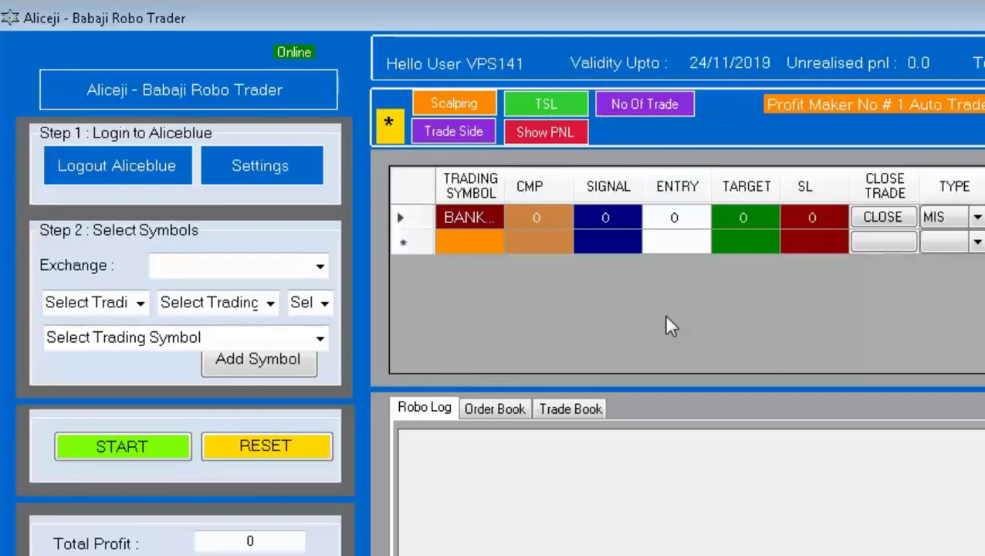
Set the exchange to MCX and add the trading symbol ALUMINIUM NOV FUT,215145 to the table.
{"action": "left_click", "coordinate": [320, 270]}
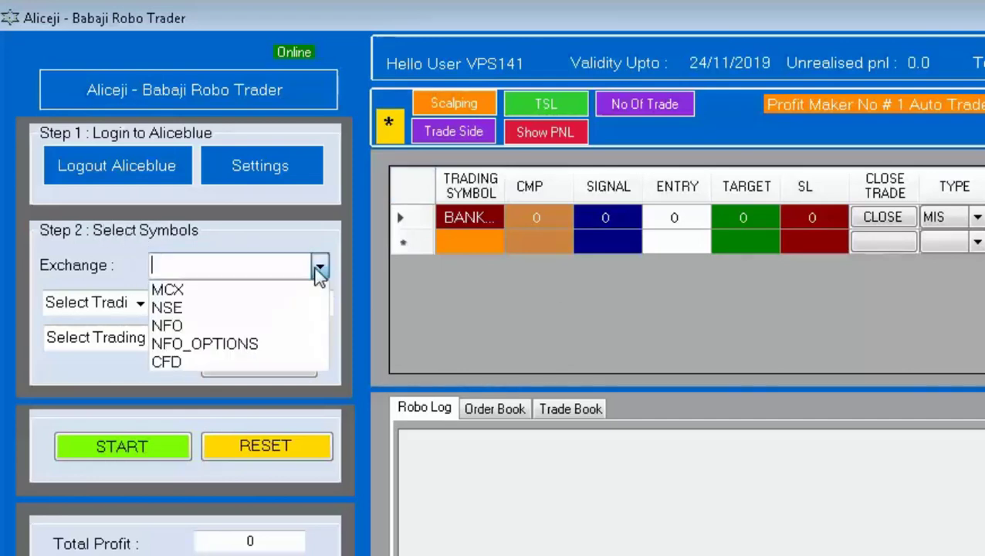
{"action": "left_click", "coordinate": [180, 292]}
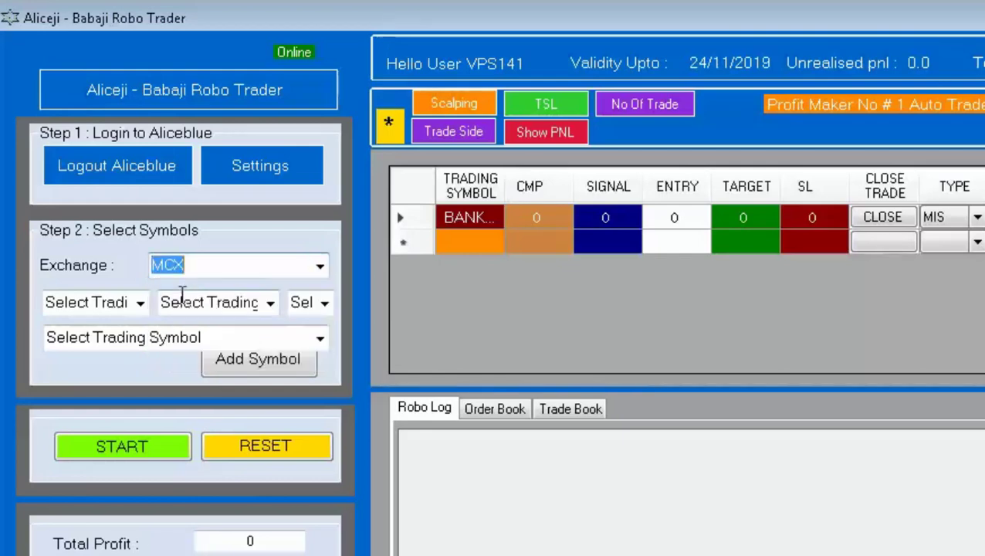
{"action": "left_click", "coordinate": [316, 338]}
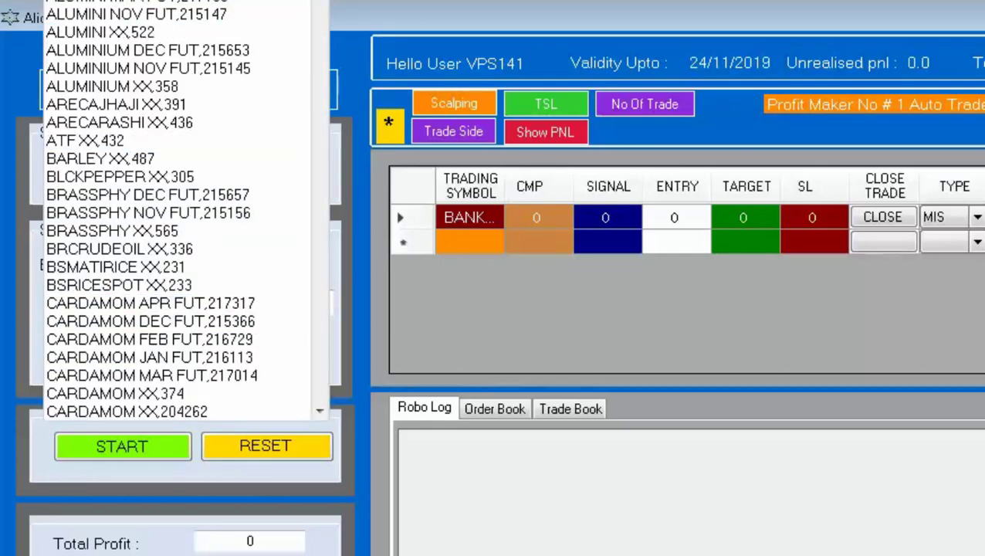
{"action": "left_click_drag", "start_coordinate": [319, 6], "coordinate": [319, 20]}
{"action": "left_click_drag", "start_coordinate": [320, 71], "coordinate": [318, 6]}
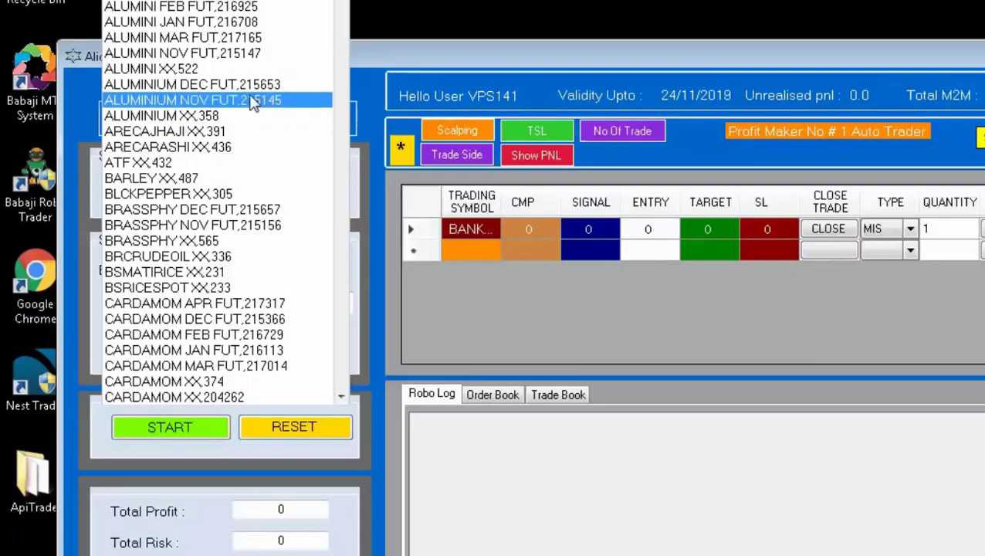
{"action": "left_click", "coordinate": [247, 100]}
{"action": "left_click", "coordinate": [276, 357]}
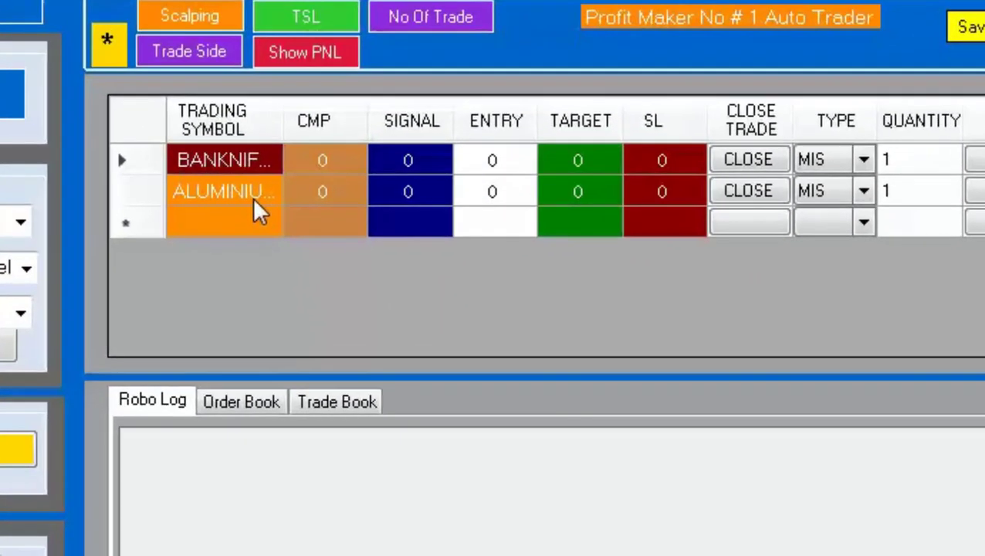
Widen the Trading Symbol column and delete the BANKNIFTY row from the symbol table.
{"action": "left_click", "coordinate": [371, 236]}
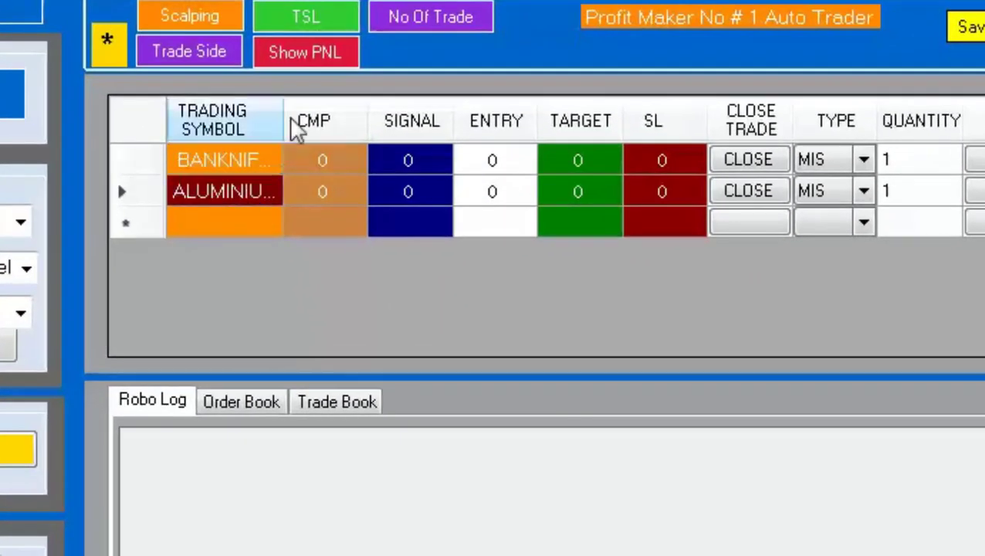
{"action": "left_click_drag", "start_coordinate": [283, 110], "coordinate": [312, 163]}
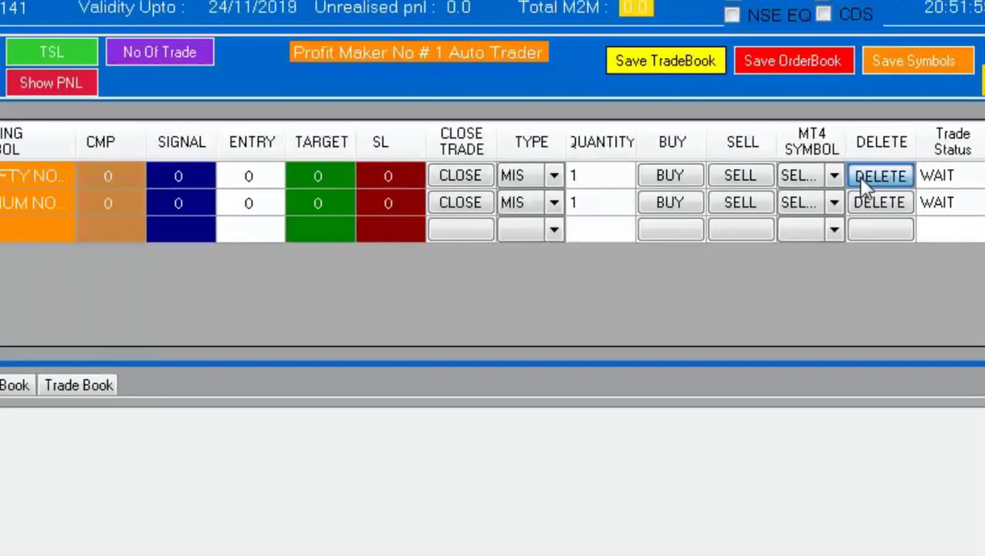
{"action": "left_click", "coordinate": [879, 176]}
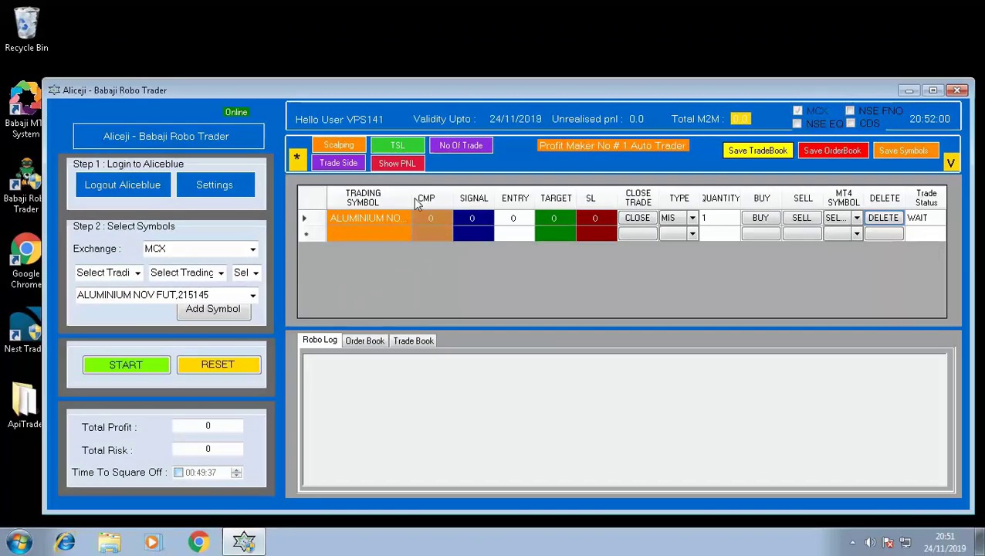
{"action": "left_click_drag", "start_coordinate": [409, 197], "coordinate": [400, 197]}
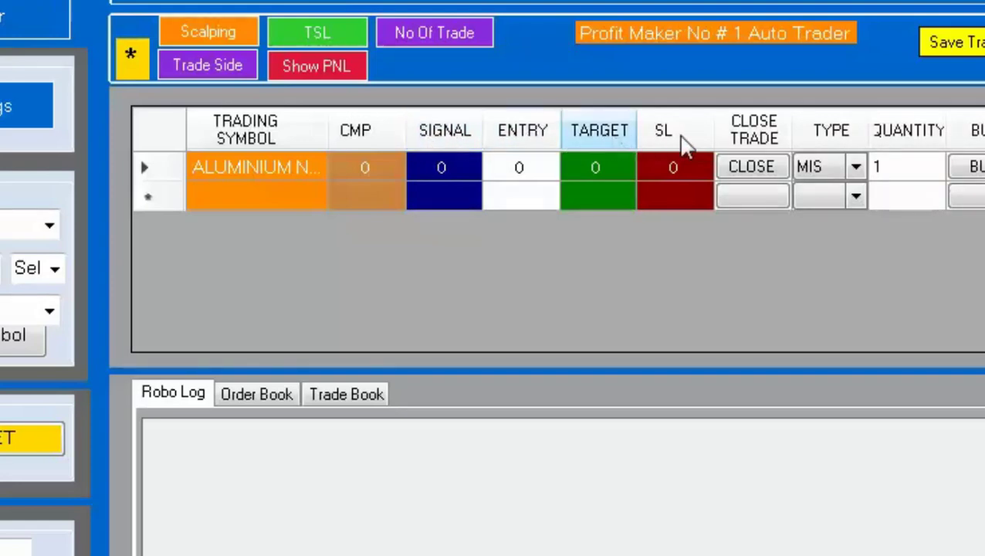
Shrink the Signal and Entry columns of the symbol table to their minimum width.
{"action": "left_click", "coordinate": [593, 167]}
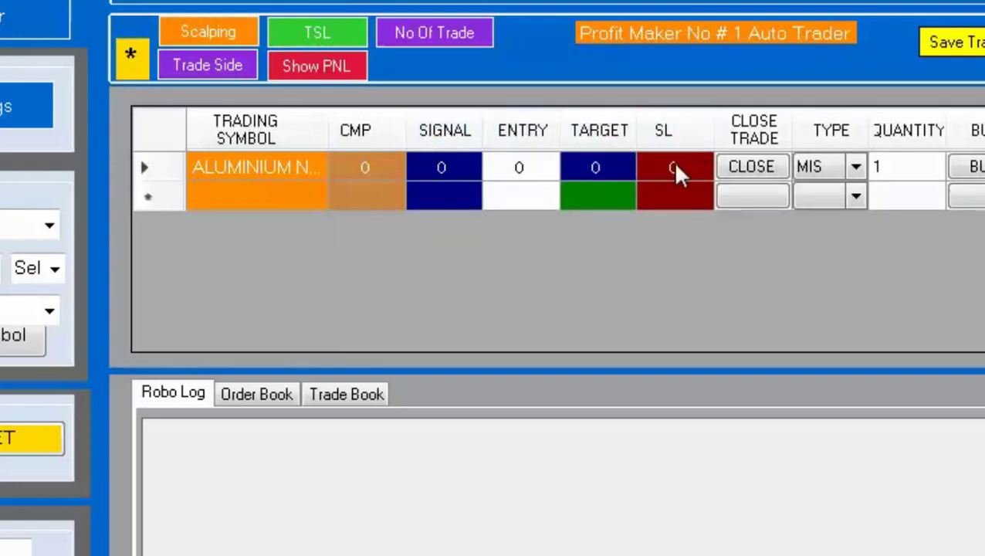
{"action": "left_click", "coordinate": [672, 165]}
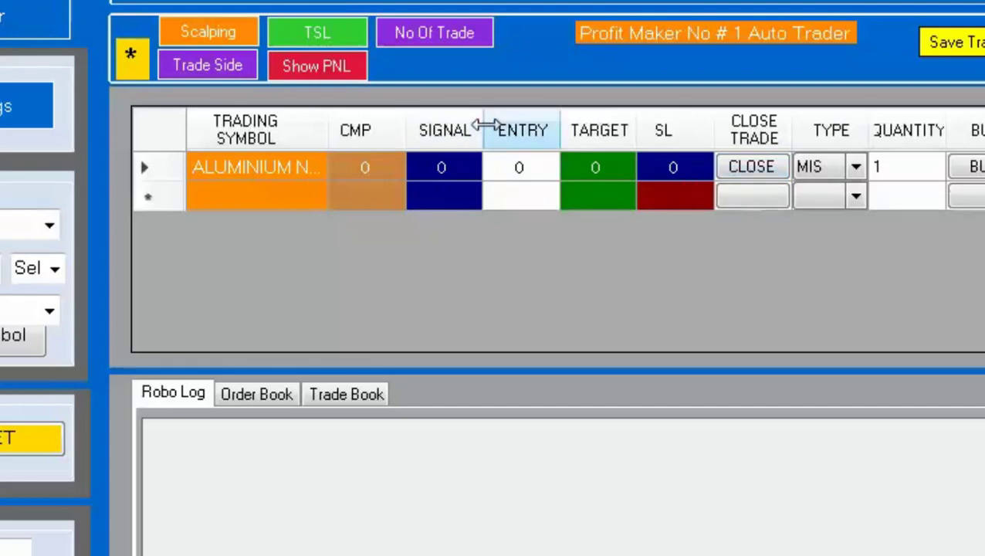
{"action": "left_click_drag", "start_coordinate": [484, 126], "coordinate": [265, 176]}
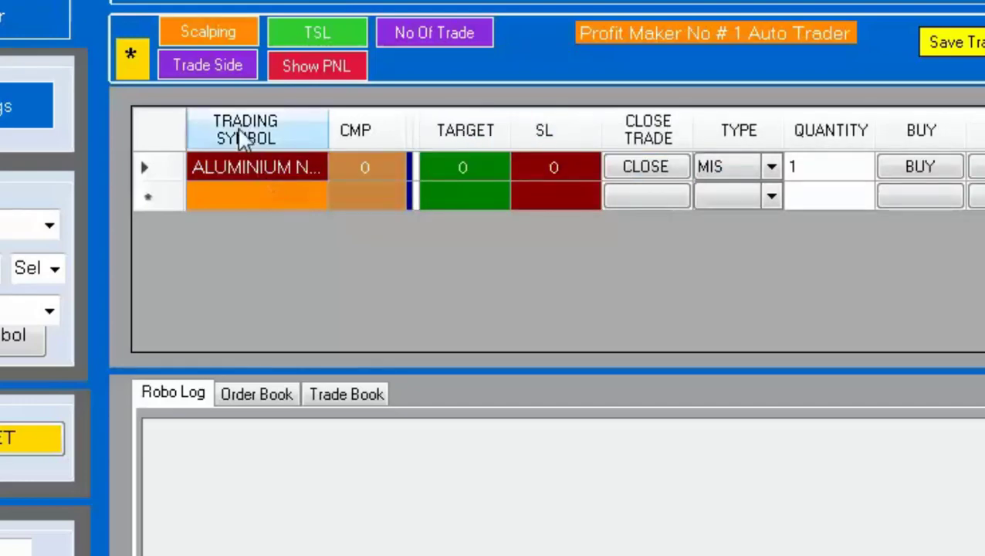
Examine the aluminium row's target, SL, order type options, quantity, MT4 symbol and delete controls.
{"action": "left_click", "coordinate": [462, 166]}
{"action": "left_click", "coordinate": [547, 166]}
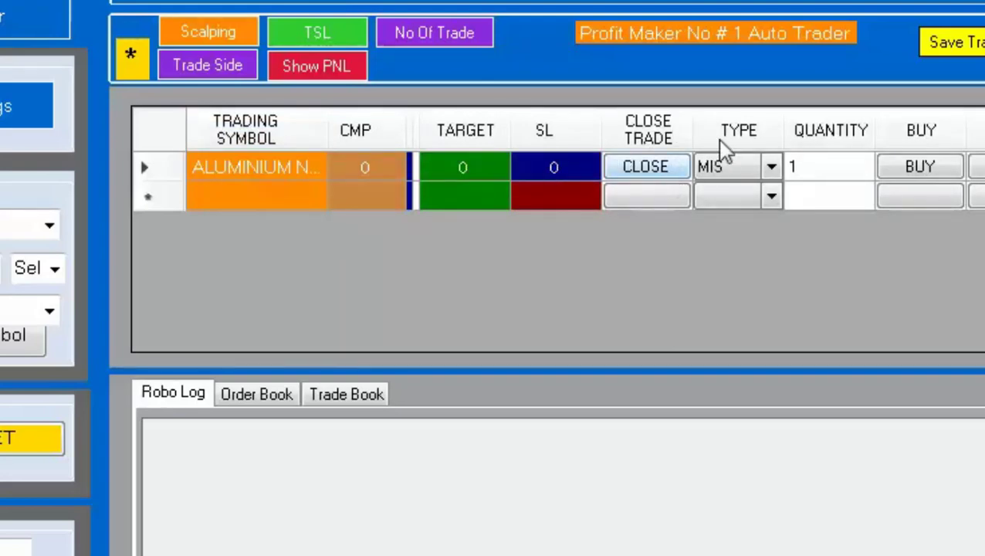
{"action": "left_click", "coordinate": [770, 179]}
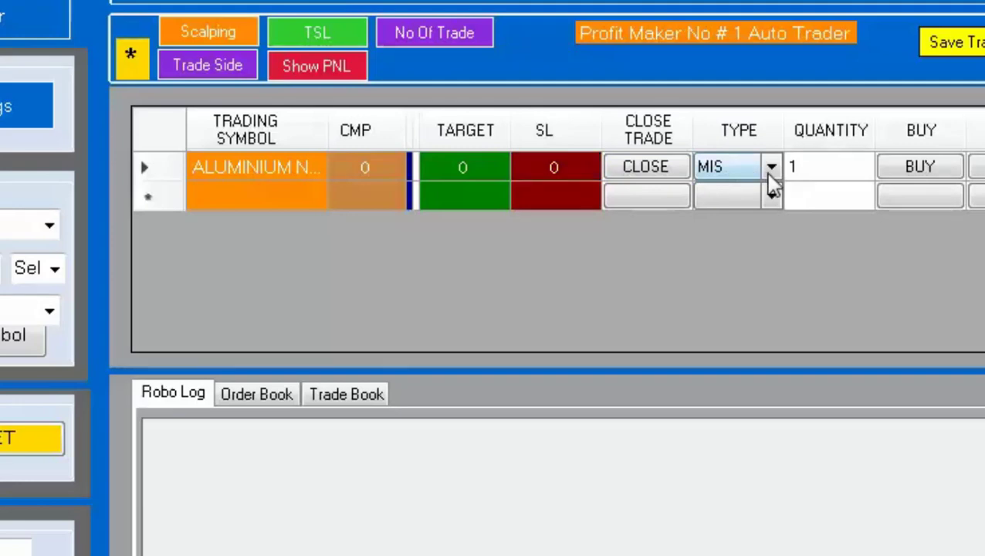
{"action": "left_click", "coordinate": [770, 188]}
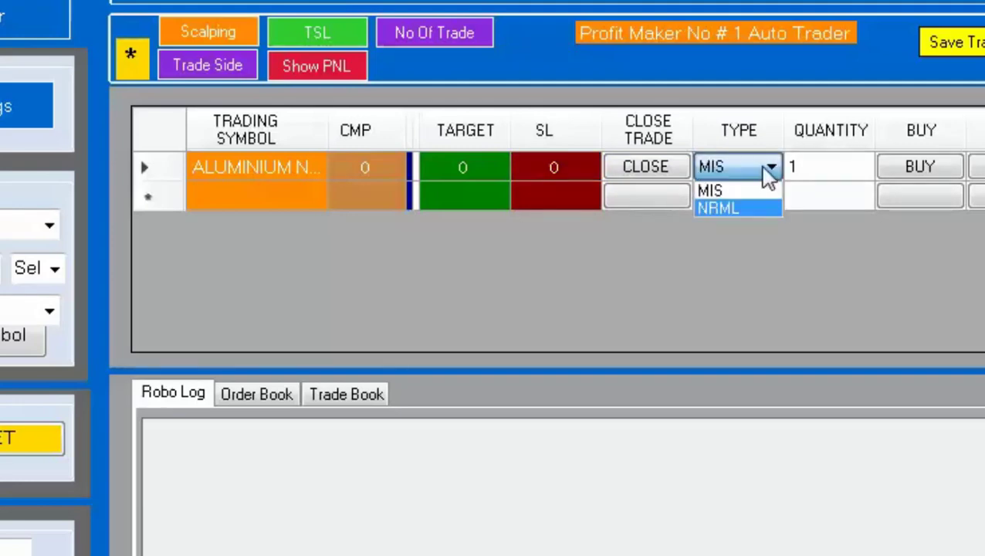
{"action": "left_click", "coordinate": [770, 175]}
{"action": "left_click", "coordinate": [809, 173]}
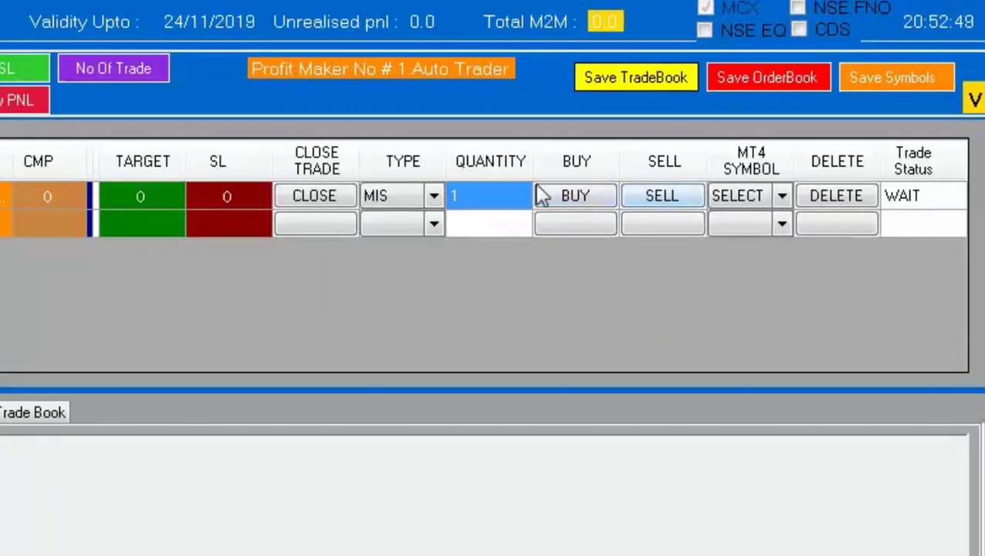
{"action": "left_click", "coordinate": [752, 203]}
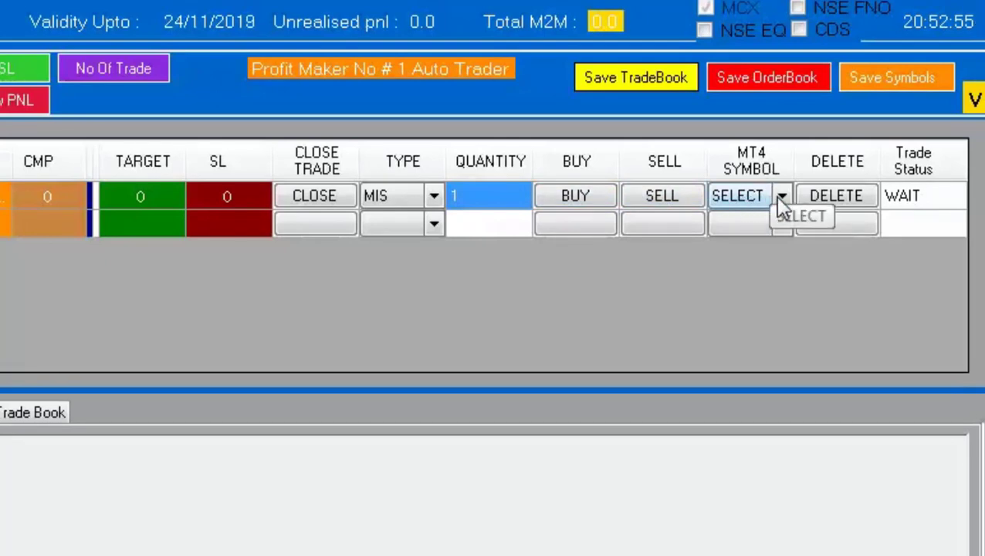
{"action": "left_click", "coordinate": [845, 203]}
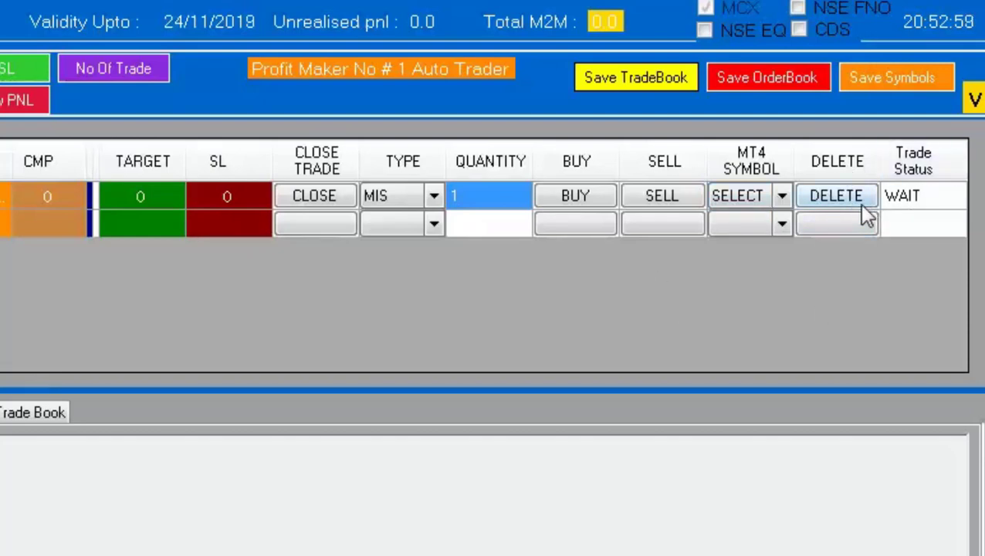
Start robo trading and check the aluminium row's current market price.
{"action": "left_click", "coordinate": [862, 206]}
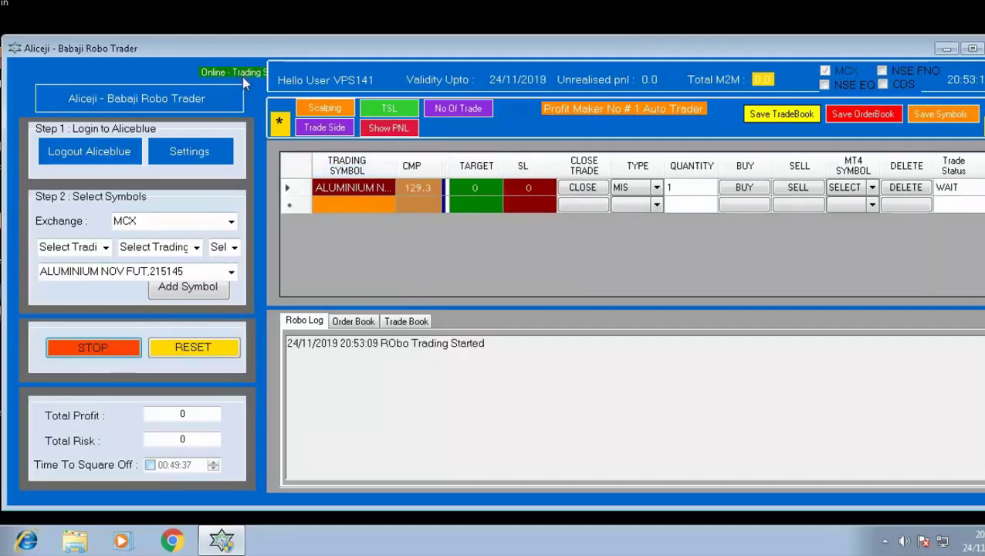
{"action": "left_click", "coordinate": [414, 187]}
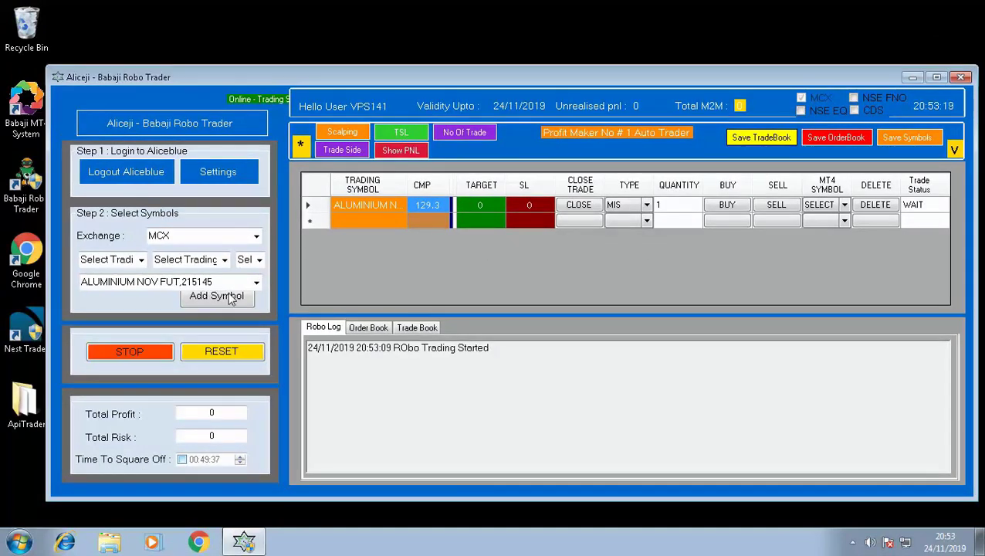
Set both the total profit and the total risk limits to 1000.
{"action": "left_click", "coordinate": [212, 413]}
{"action": "double_click", "coordinate": [210, 413]}
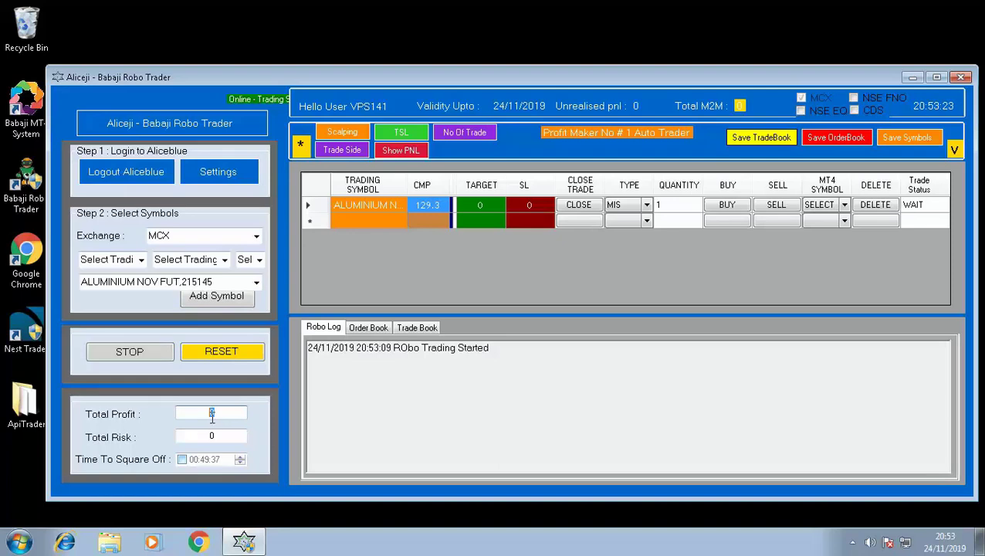
{"action": "type", "text": "1"}
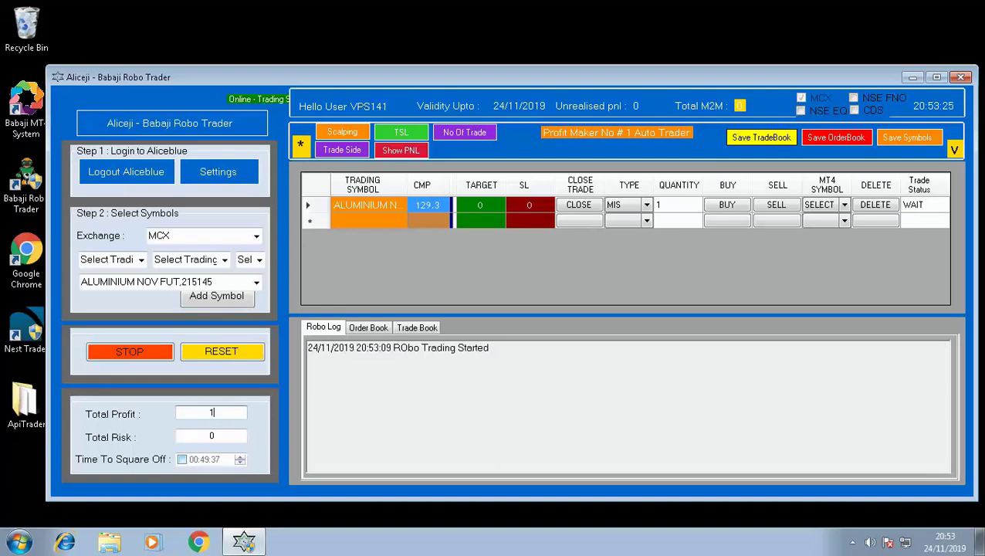
{"action": "type", "text": "000"}
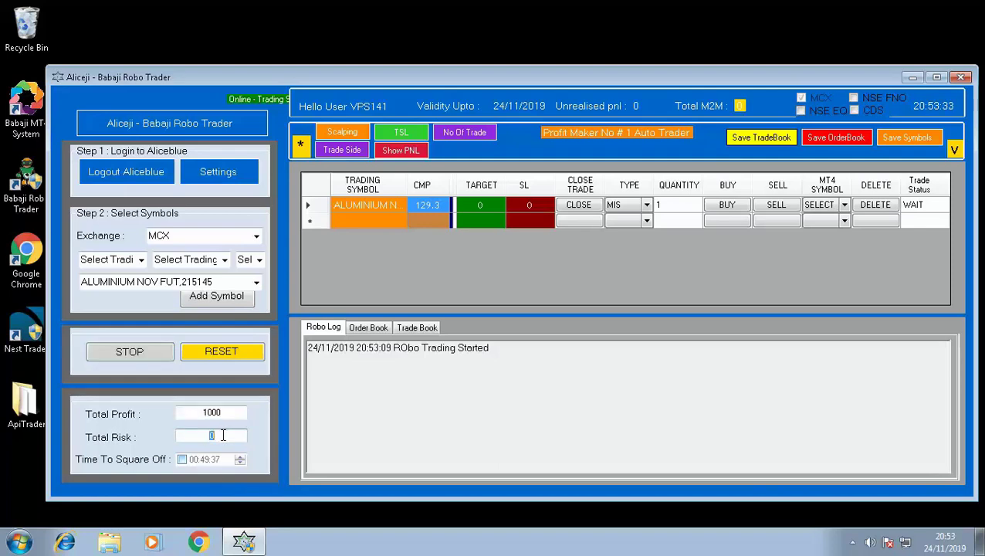
{"action": "type", "text": "1"}
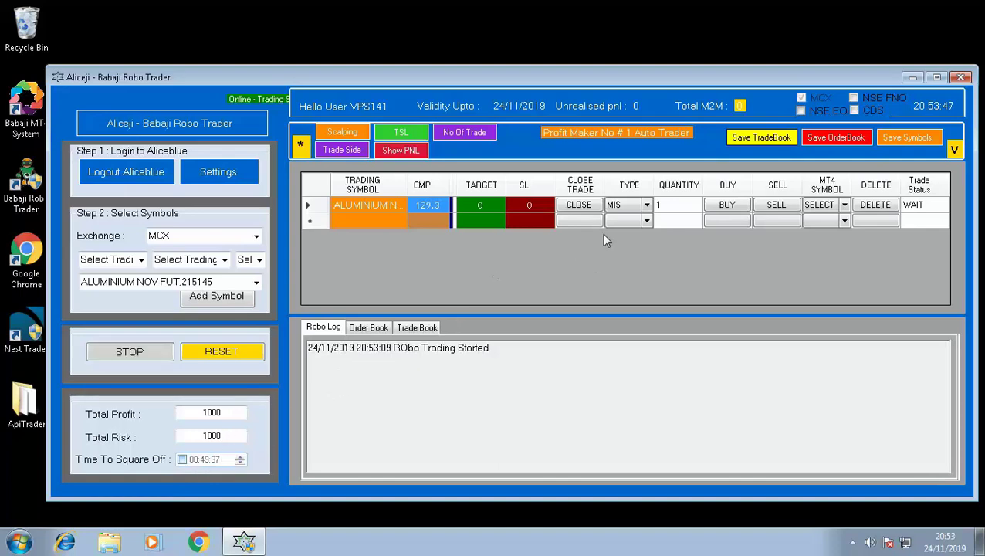
Place a buy order on the aluminium row, reverse it with a sell order, and check both entries in the Robo Log.
{"action": "left_click_drag", "start_coordinate": [597, 88], "coordinate": [585, 94]}
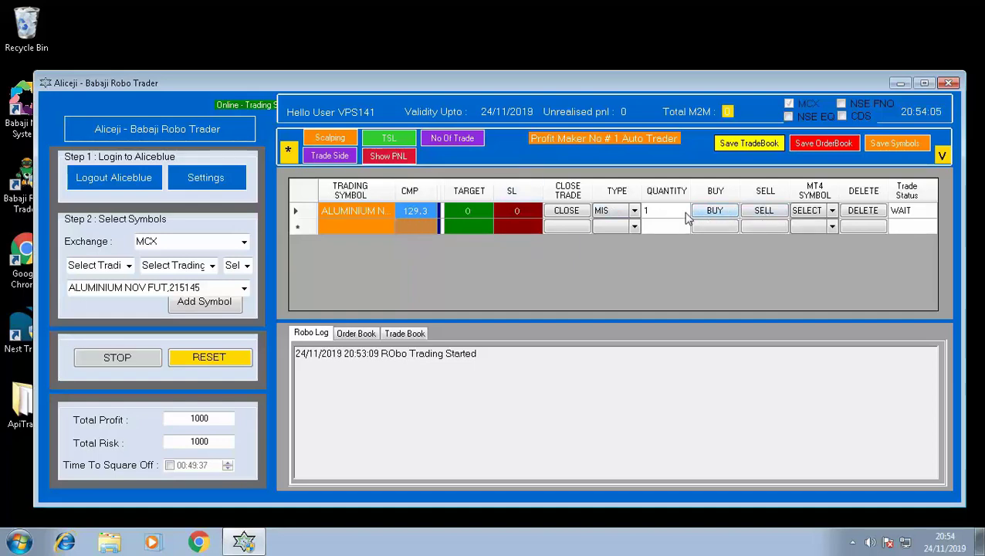
{"action": "left_click", "coordinate": [714, 213]}
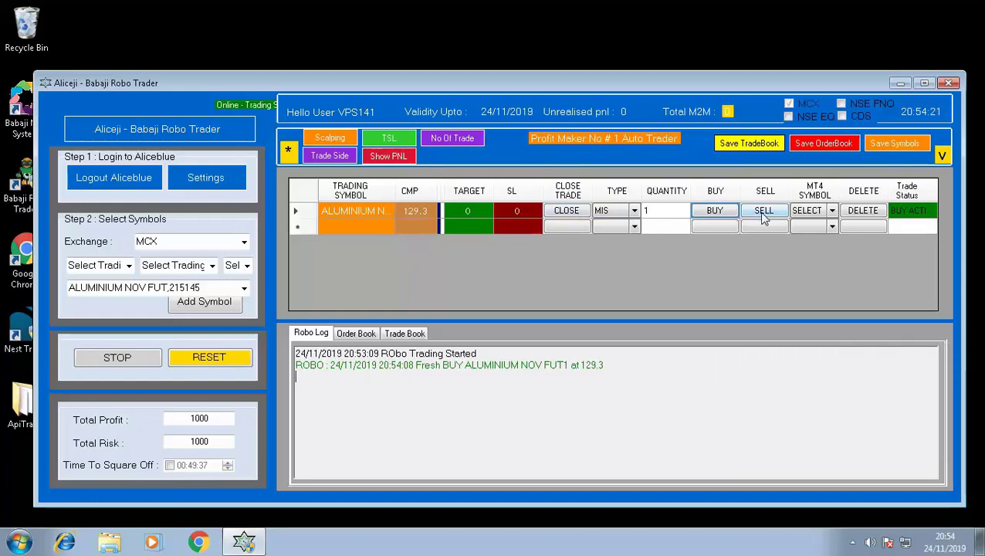
{"action": "left_click", "coordinate": [763, 212]}
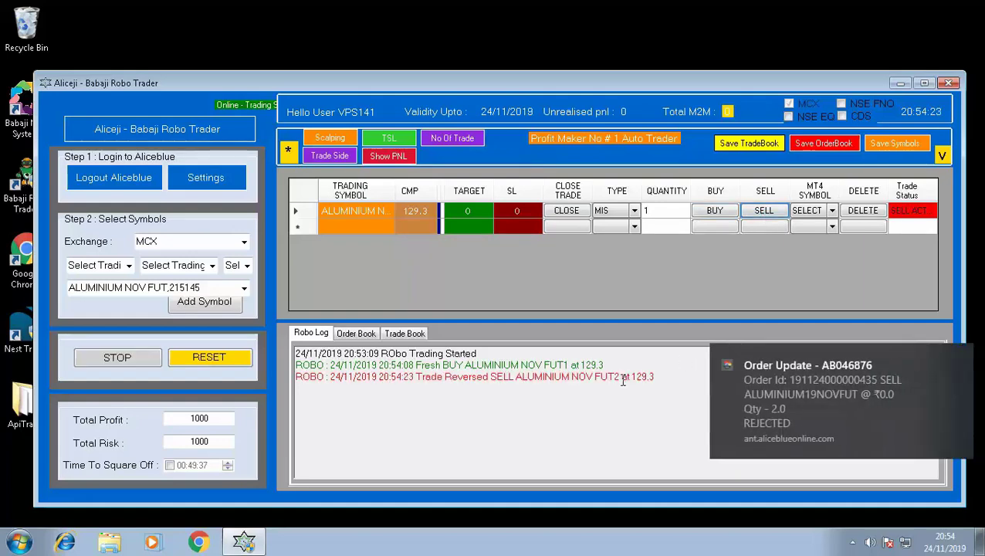
{"action": "left_click_drag", "start_coordinate": [438, 364], "coordinate": [612, 362]}
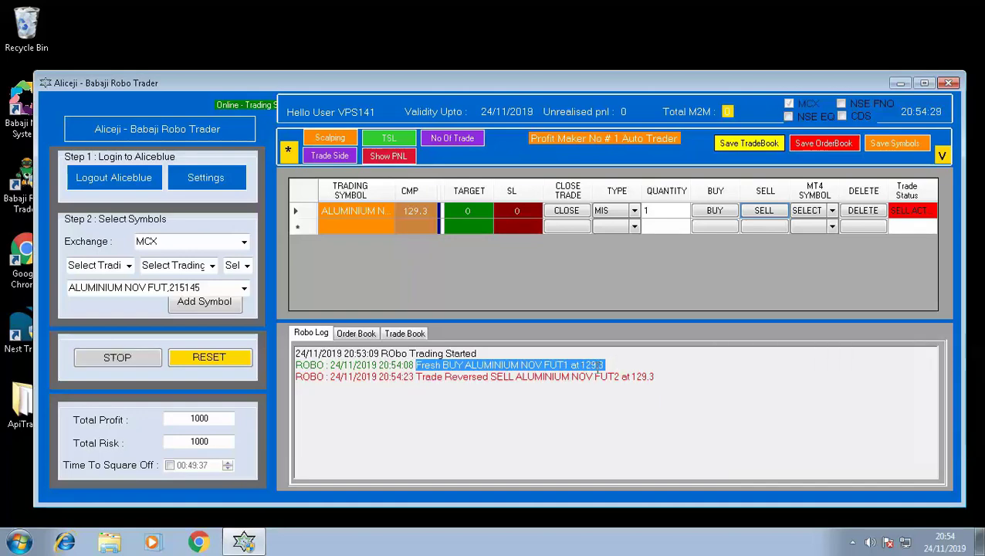
{"action": "left_click_drag", "start_coordinate": [417, 377], "coordinate": [516, 377]}
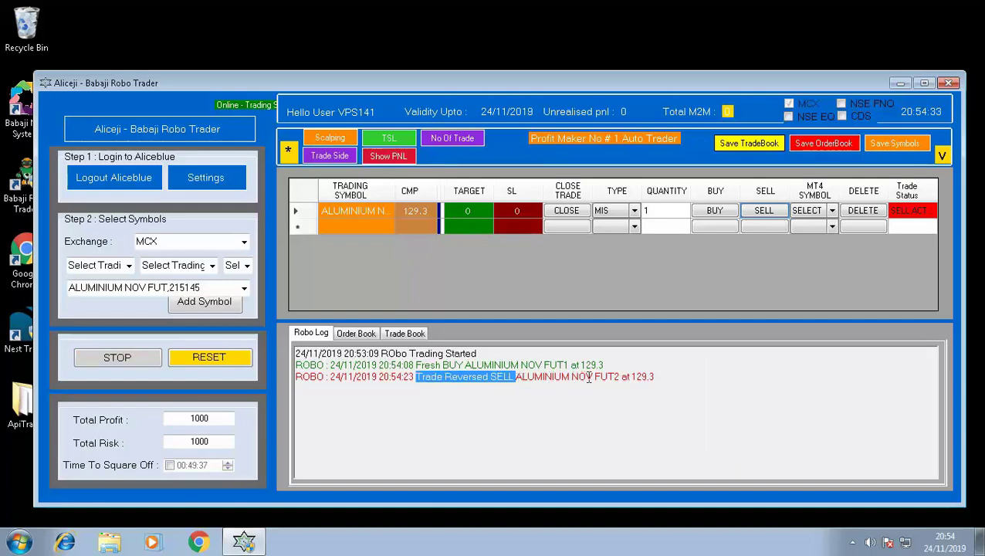
{"action": "left_click", "coordinate": [619, 376]}
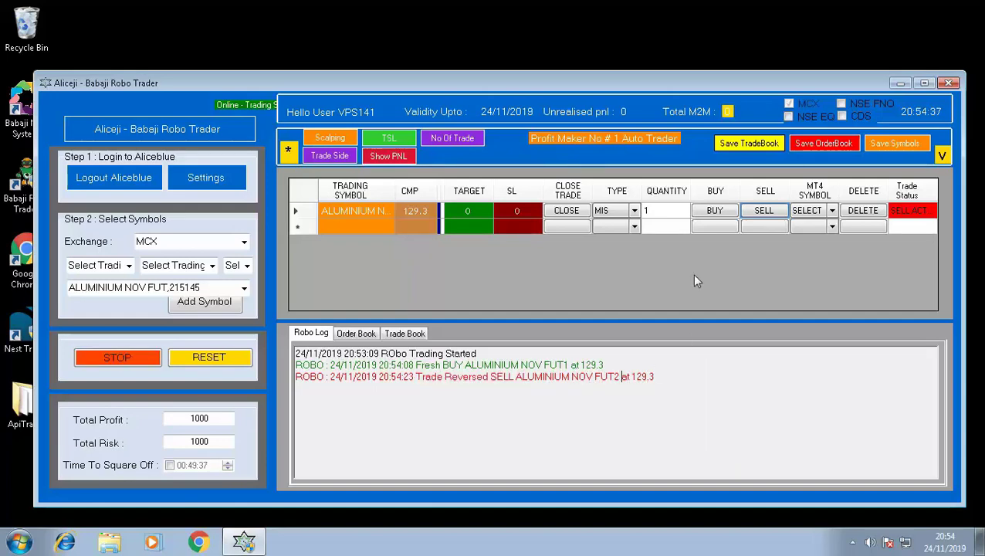
Close the open aluminium trade manually and check its exit entry in the Robo Log.
{"action": "left_click", "coordinate": [664, 215]}
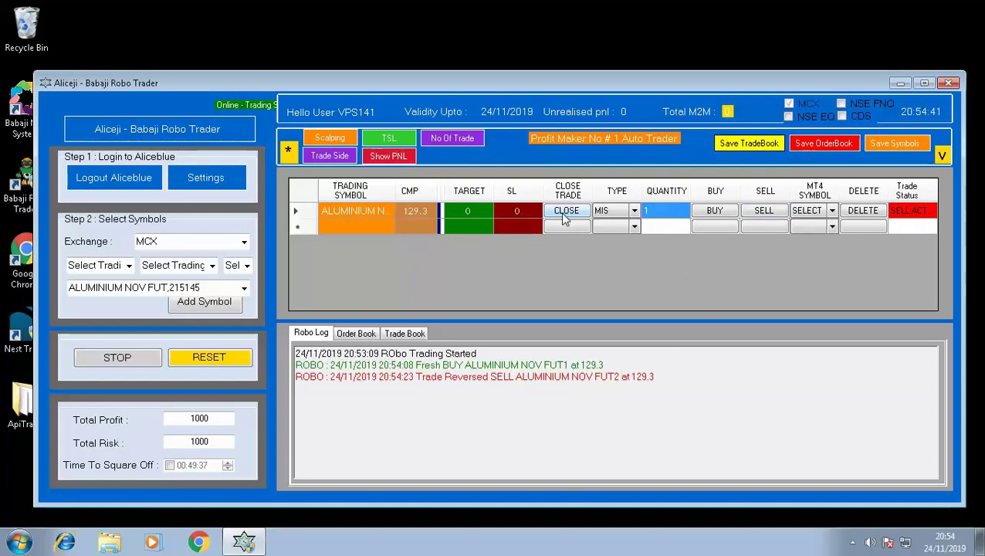
{"action": "left_click", "coordinate": [565, 216]}
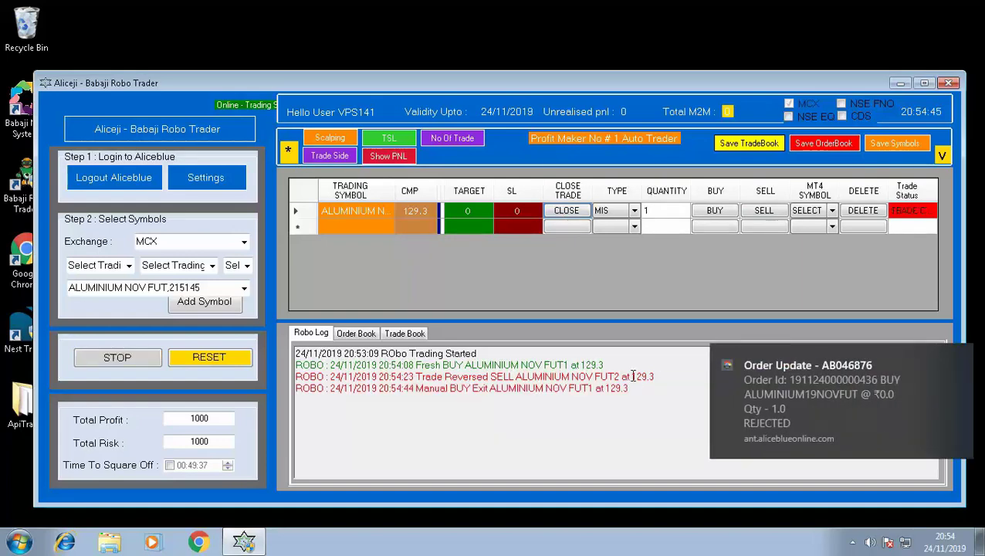
{"action": "left_click_drag", "start_coordinate": [630, 388], "coordinate": [450, 387]}
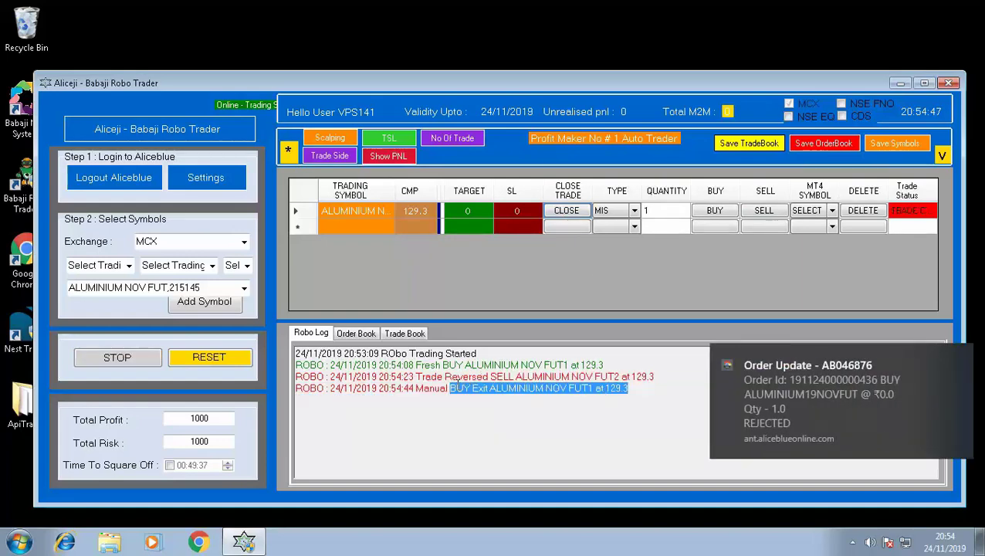
{"action": "left_click", "coordinate": [640, 280]}
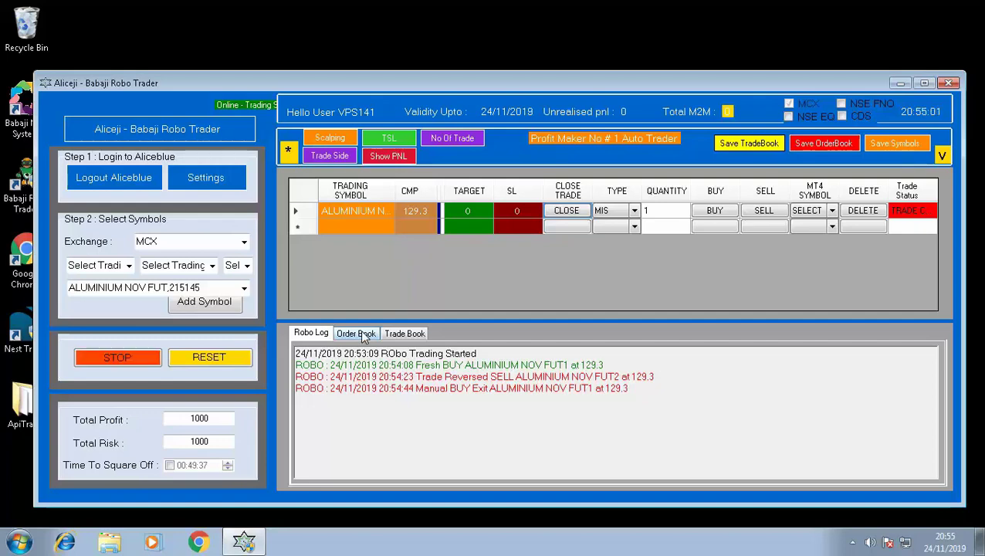
Review the Order Book and Trade Book entries and return to the Robo Log.
{"action": "left_click", "coordinate": [364, 335]}
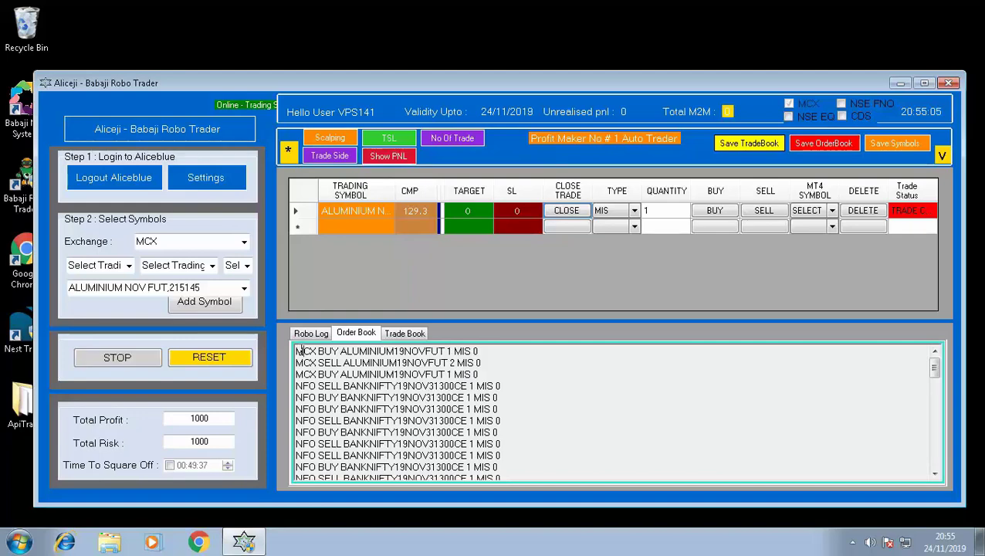
{"action": "left_click_drag", "start_coordinate": [297, 351], "coordinate": [536, 552]}
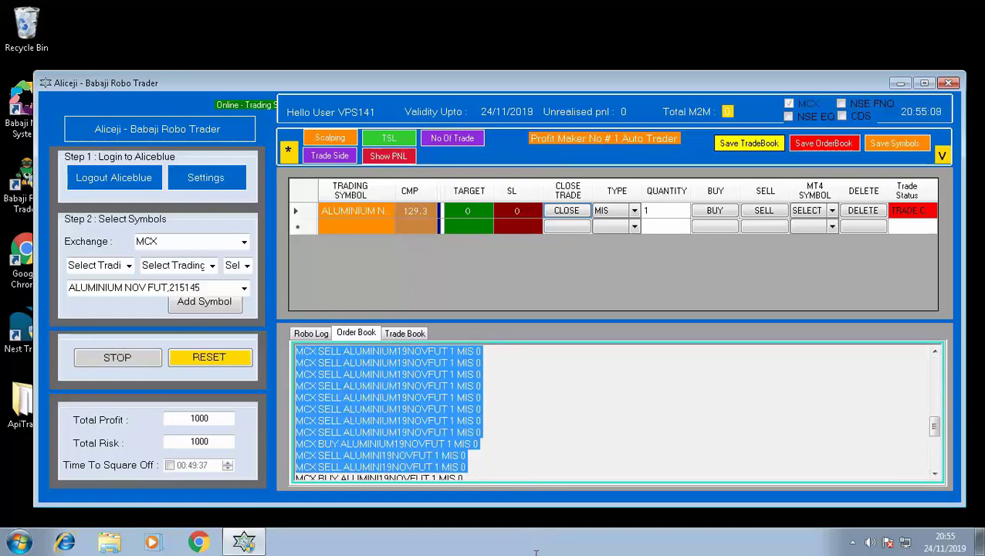
{"action": "left_click", "coordinate": [392, 333]}
{"action": "left_click", "coordinate": [306, 352]}
{"action": "left_click", "coordinate": [310, 334]}
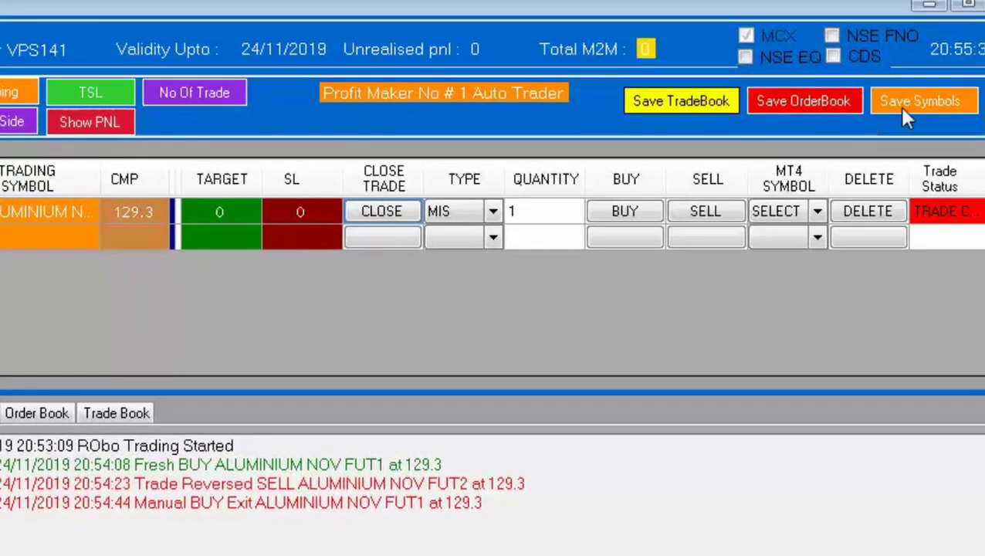
Save the current symbols to the Desktop as a .txt file named SymbolBackup.
{"action": "left_click", "coordinate": [166, 210]}
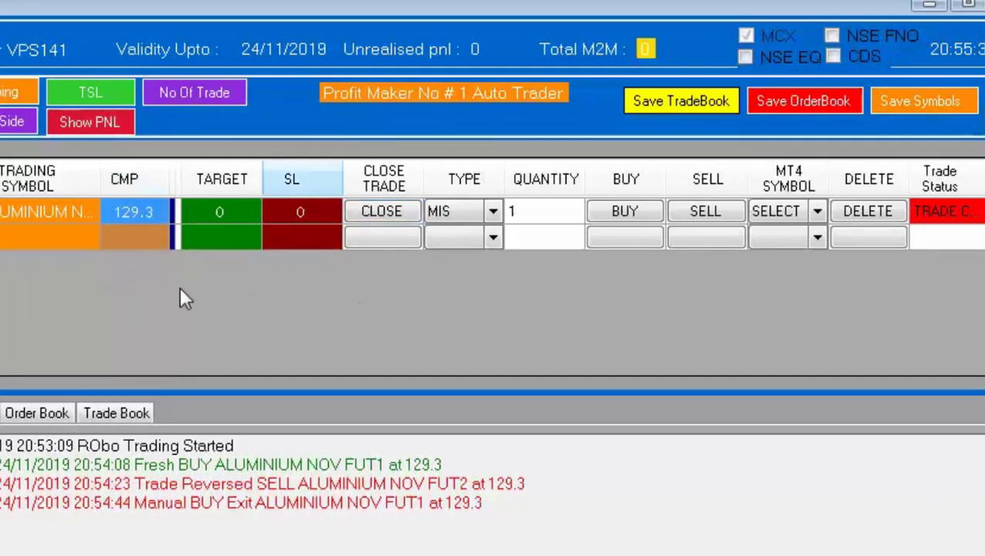
{"action": "left_click", "coordinate": [900, 101]}
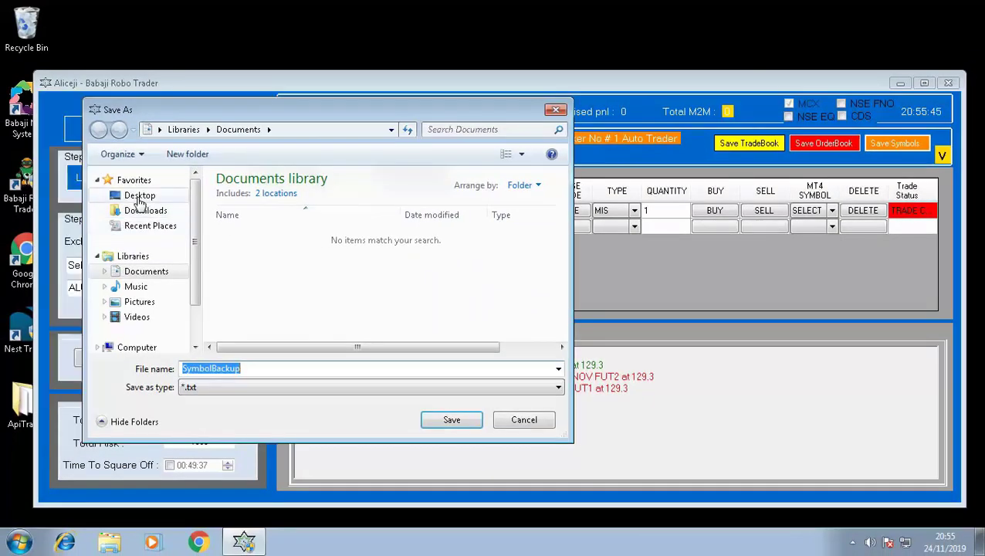
{"action": "left_click", "coordinate": [139, 197]}
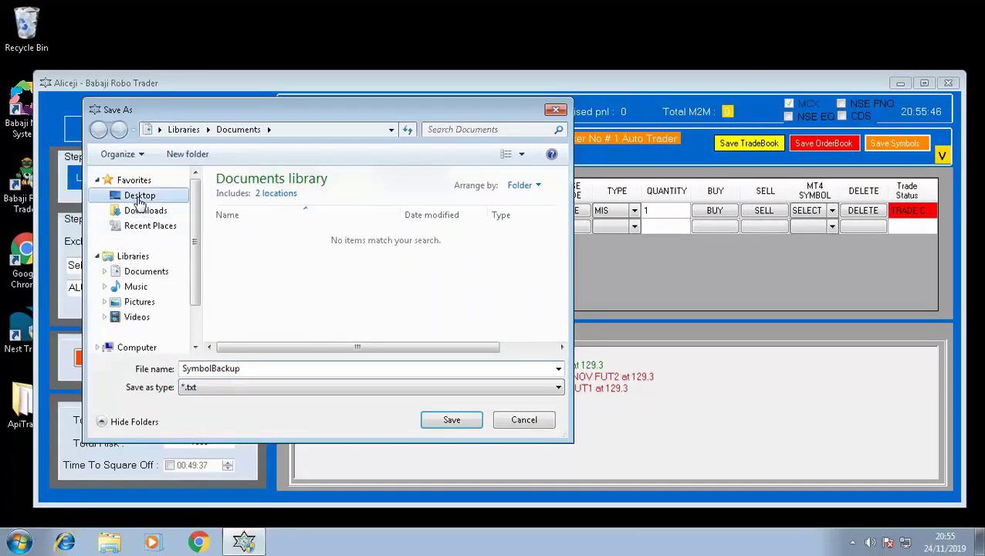
{"action": "double_click", "coordinate": [264, 369]}
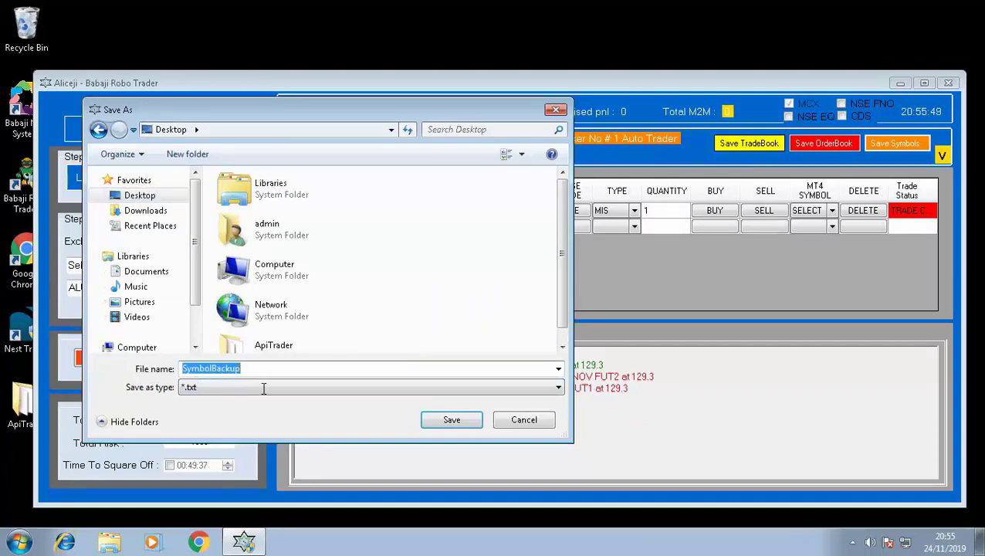
{"action": "left_click", "coordinate": [263, 388]}
{"action": "left_click", "coordinate": [262, 388]}
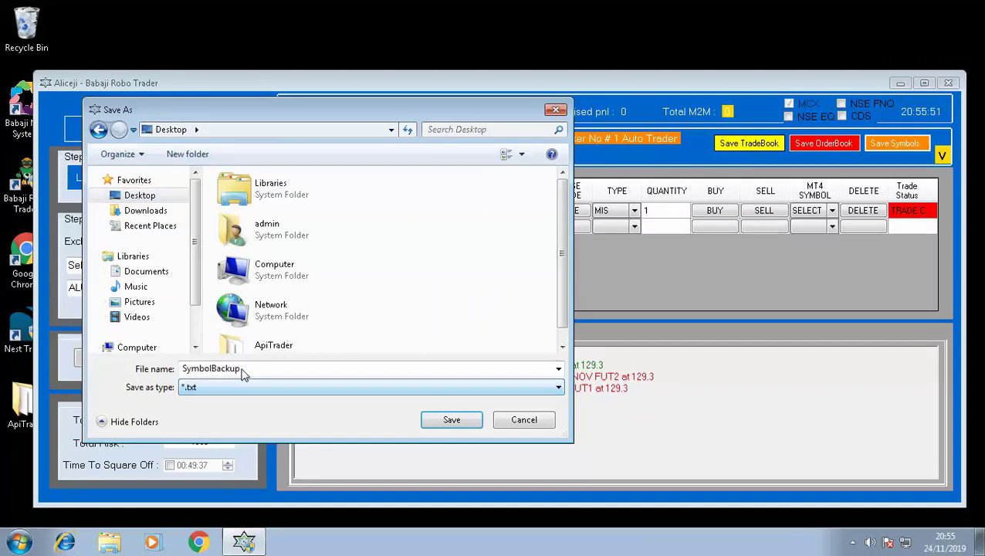
{"action": "left_click", "coordinate": [452, 421]}
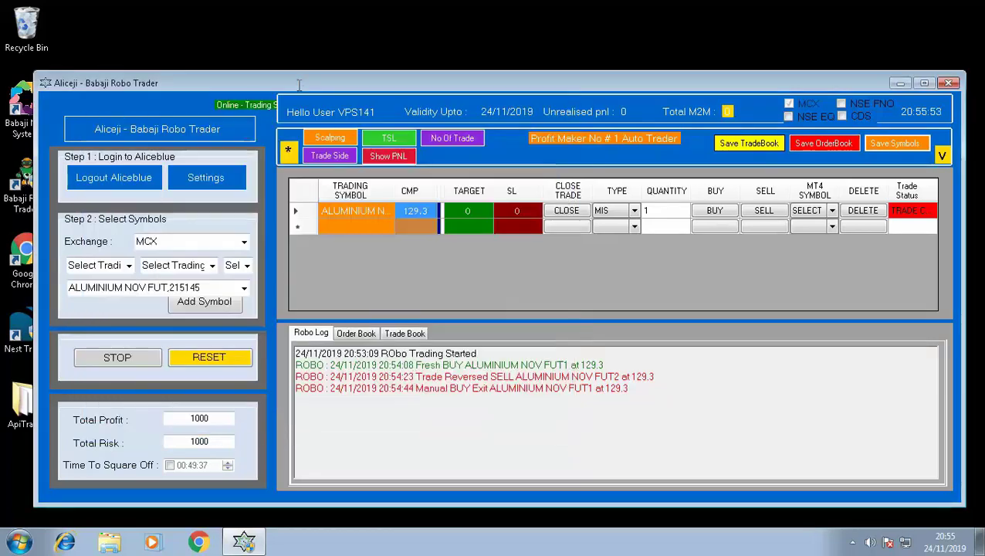
Open the SymbolBackup file from the desktop in Notepad, check the saved symbol, and close it.
{"action": "left_click_drag", "start_coordinate": [299, 85], "coordinate": [385, 71]}
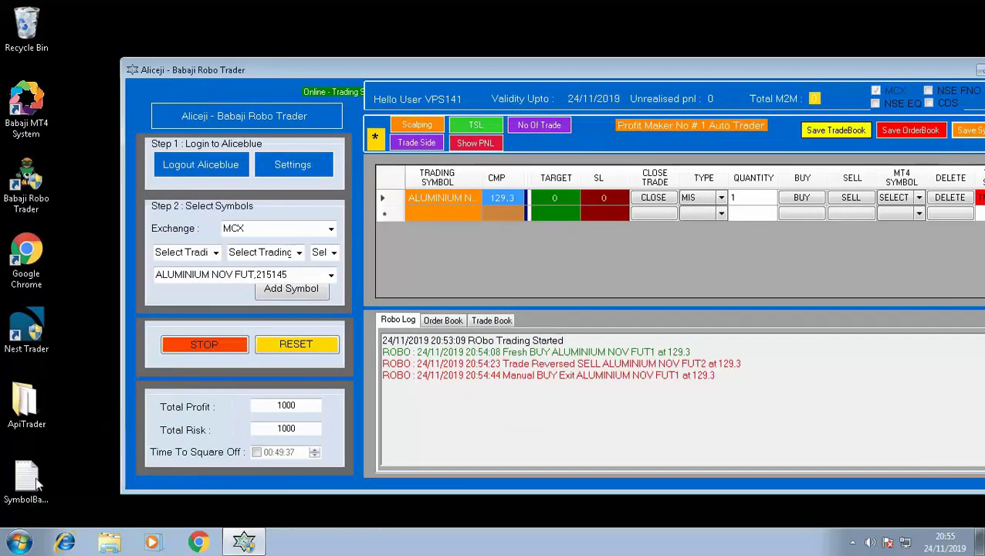
{"action": "left_click", "coordinate": [27, 472]}
{"action": "double_click", "coordinate": [27, 472]}
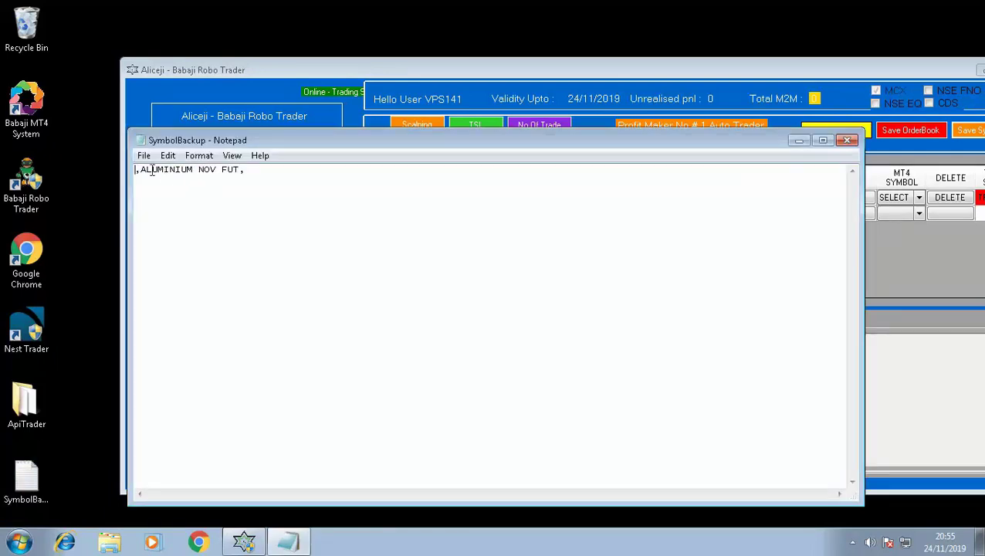
{"action": "left_click", "coordinate": [847, 140]}
{"action": "left_click_drag", "start_coordinate": [769, 66], "coordinate": [703, 78]}
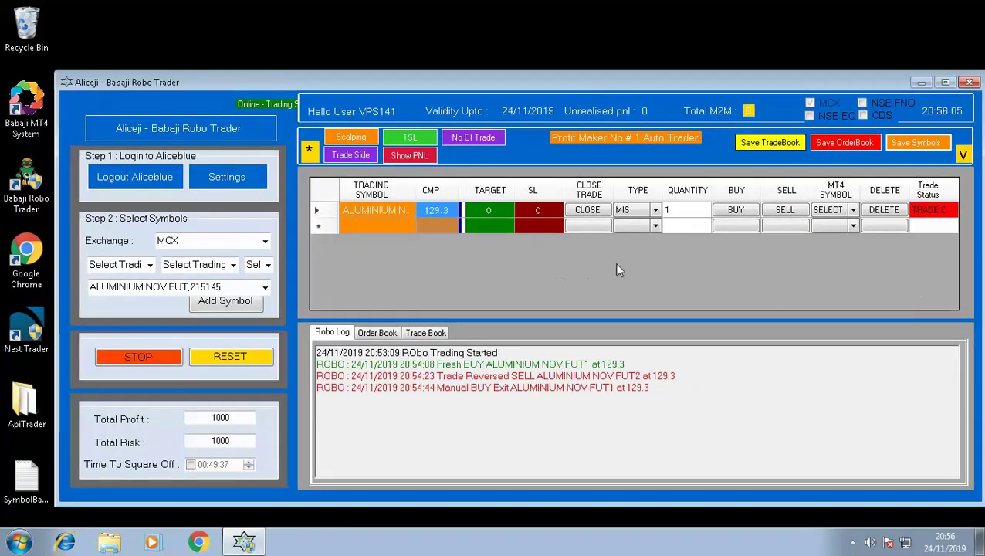
Add the current symbols to the favorite list.
{"action": "left_click", "coordinate": [308, 152]}
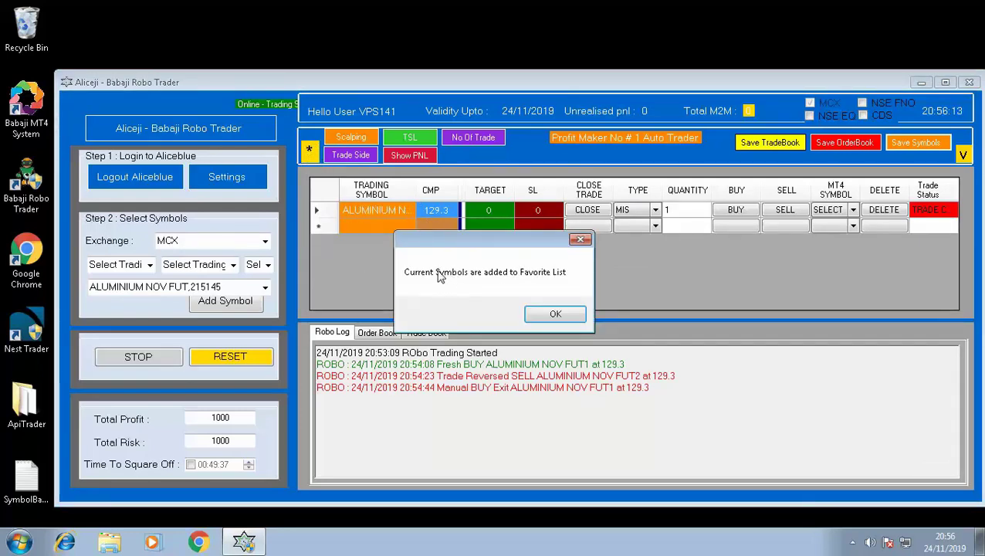
{"action": "left_click", "coordinate": [555, 315]}
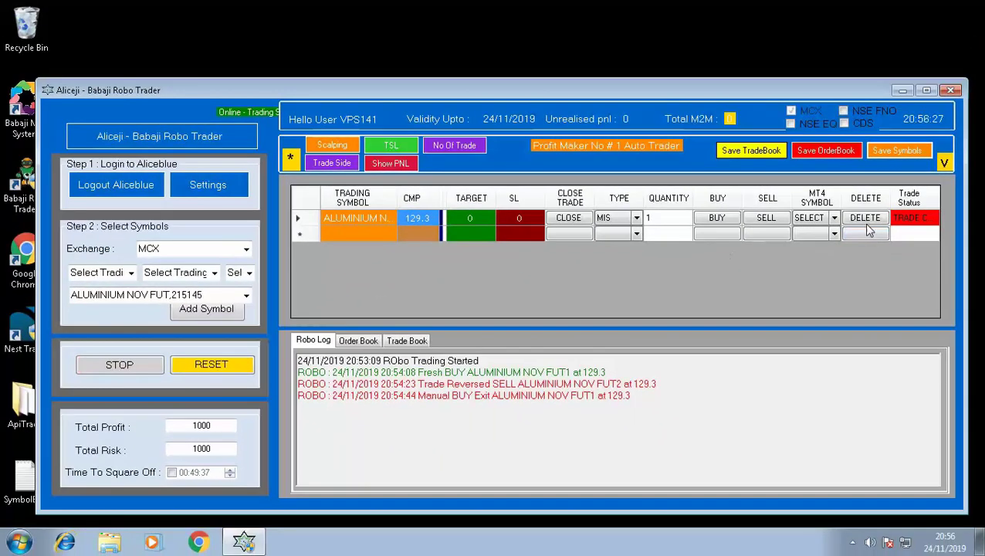
Delete the aluminium row from the symbol table and reload the symbols from the favorite list.
{"action": "left_click", "coordinate": [865, 219]}
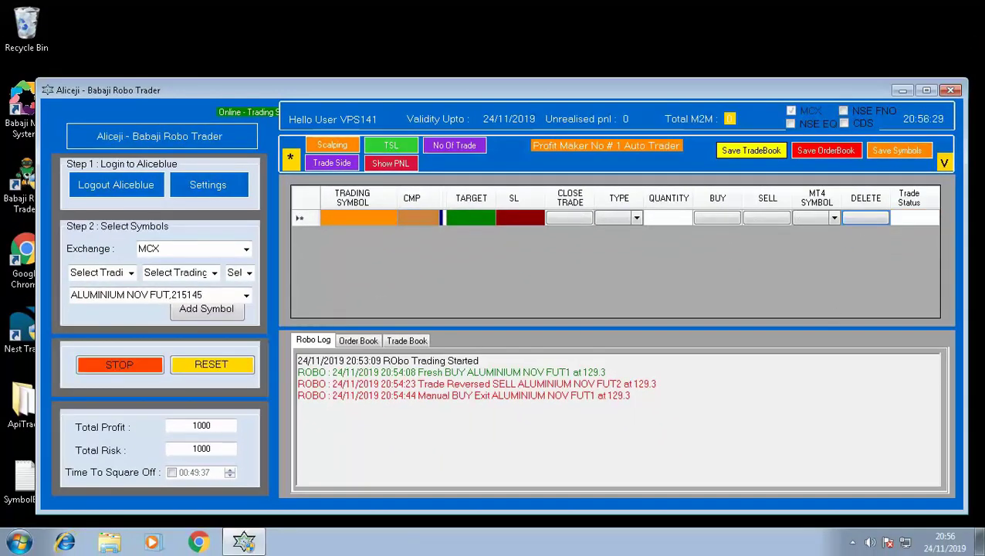
{"action": "left_click", "coordinate": [940, 162]}
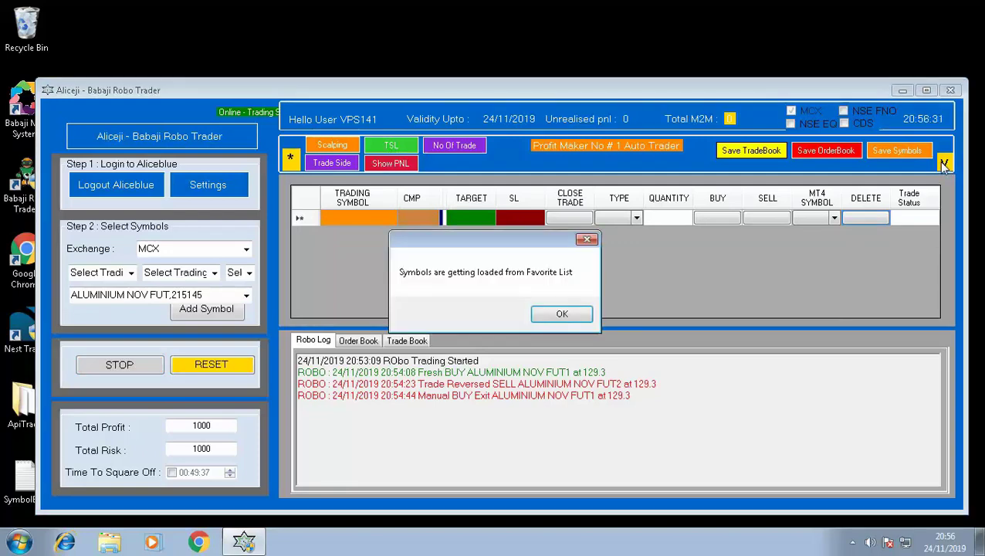
{"action": "left_click", "coordinate": [561, 315]}
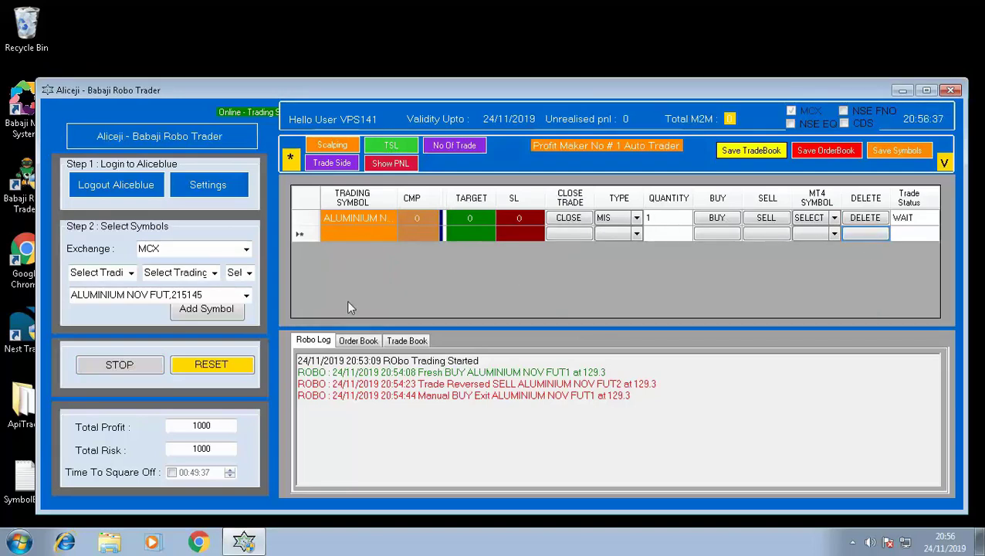
{"action": "left_click", "coordinate": [241, 295]}
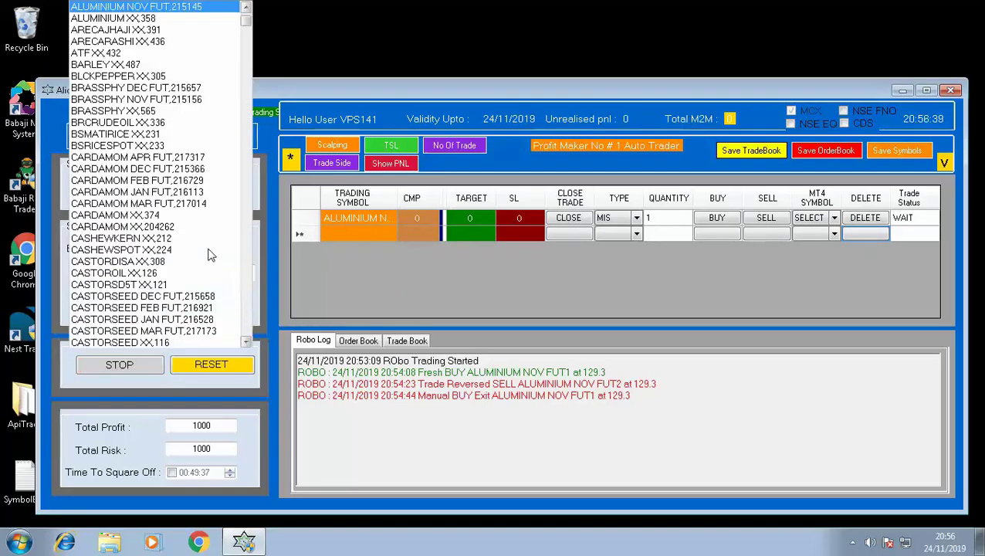
{"action": "left_click", "coordinate": [250, 311]}
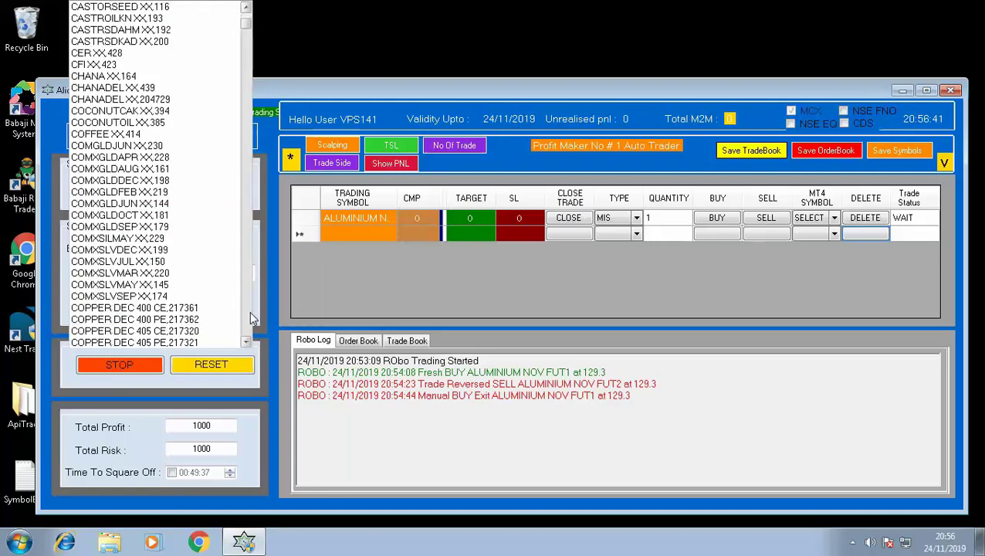
{"action": "left_click", "coordinate": [245, 310]}
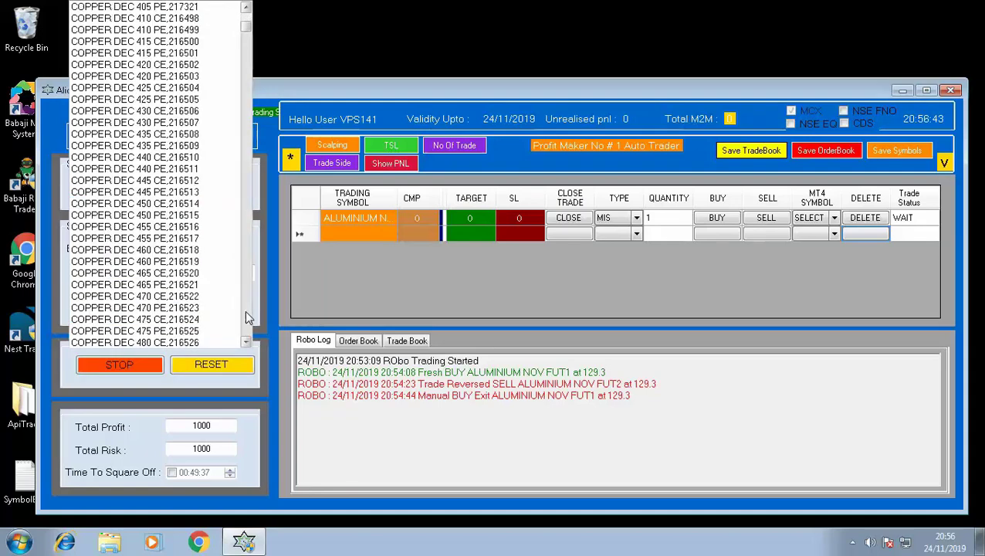
{"action": "left_click", "coordinate": [244, 310]}
{"action": "left_click", "coordinate": [264, 310]}
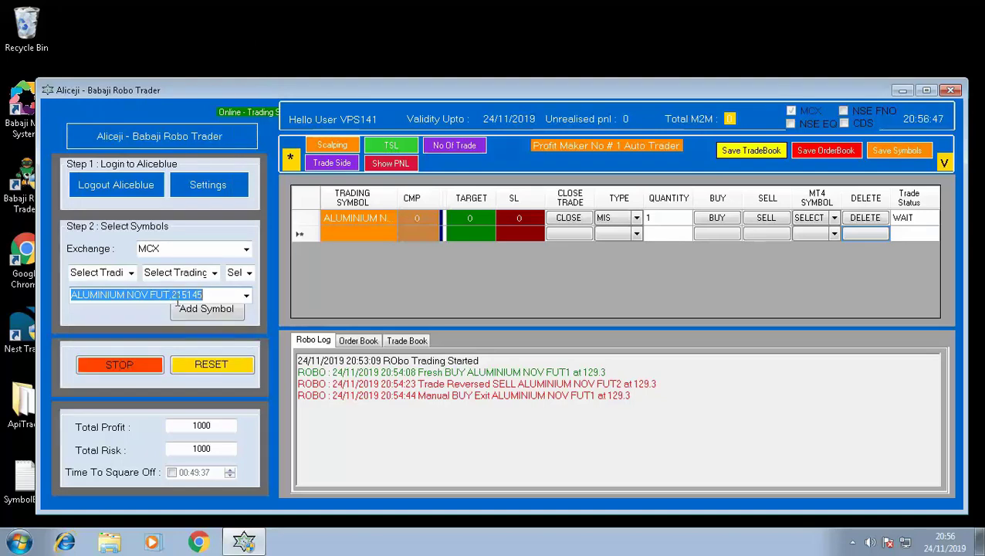
Look up CRUDEOIL in the MCX trading symbol selection.
{"action": "key", "text": "BackSpace"}
{"action": "type", "text": "CRUD"}
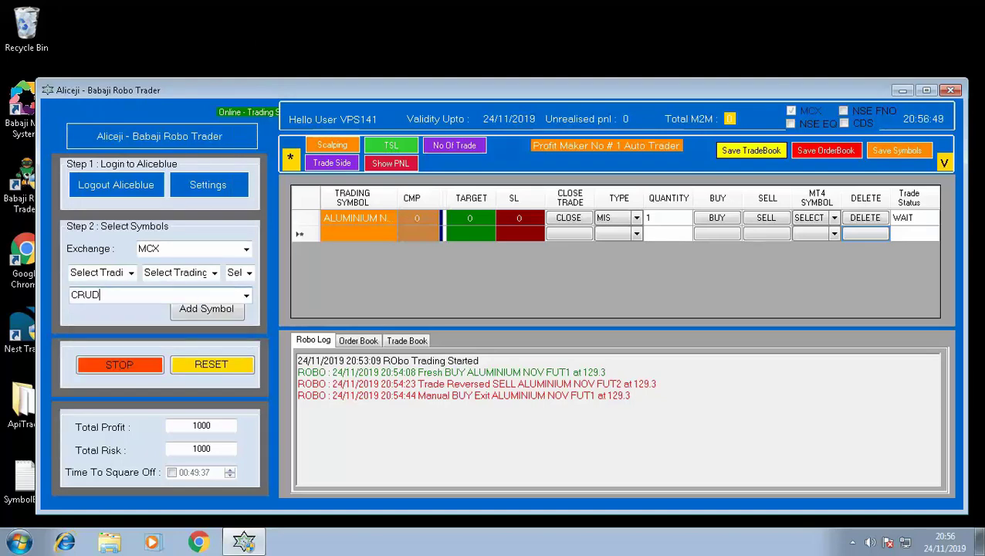
{"action": "type", "text": "EOLI"}
{"action": "key", "text": "BackSpace"}
{"action": "key", "text": "BackSpace"}
{"action": "type", "text": "L"}
{"action": "key", "text": "Down"}
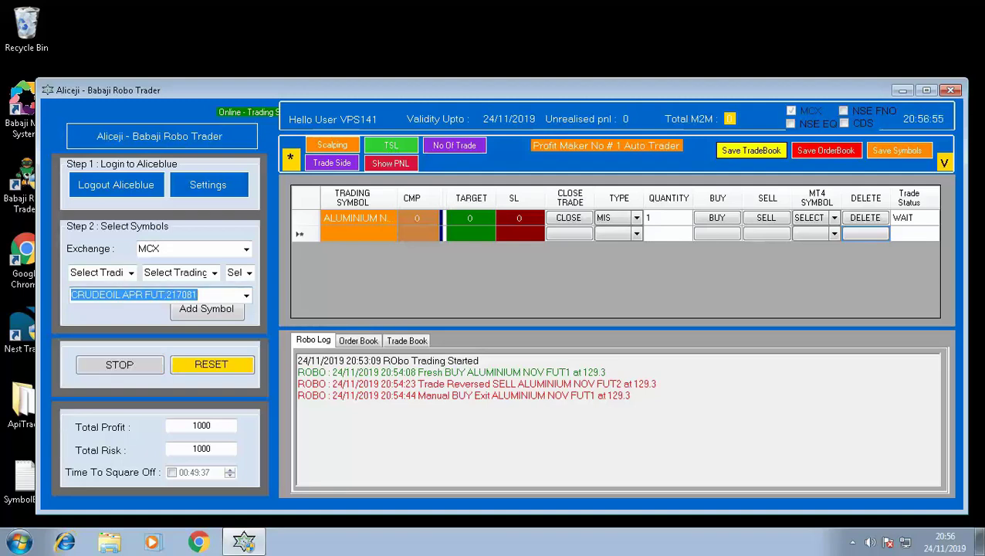
Choose CRUDEOILM DEC FUT,214909 from the MCX symbols and add it to the symbol table.
{"action": "left_click", "coordinate": [247, 298]}
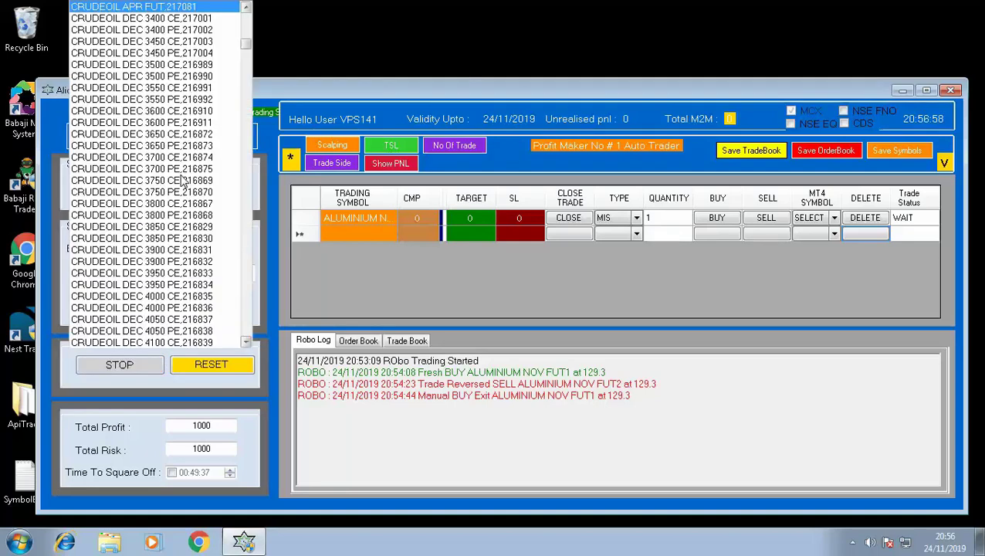
{"action": "left_click", "coordinate": [245, 8]}
{"action": "left_click", "coordinate": [246, 7]}
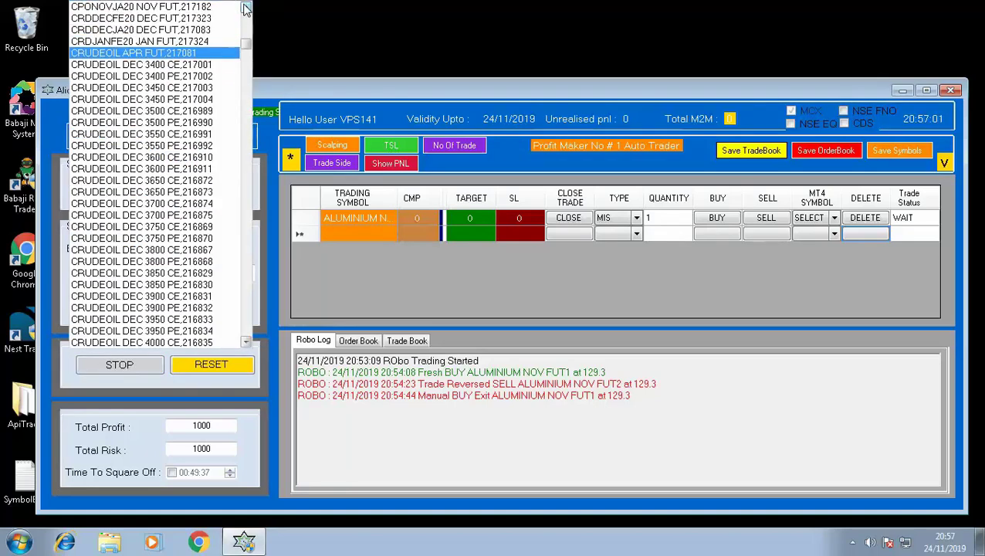
{"action": "left_click", "coordinate": [247, 300]}
{"action": "left_click", "coordinate": [248, 301]}
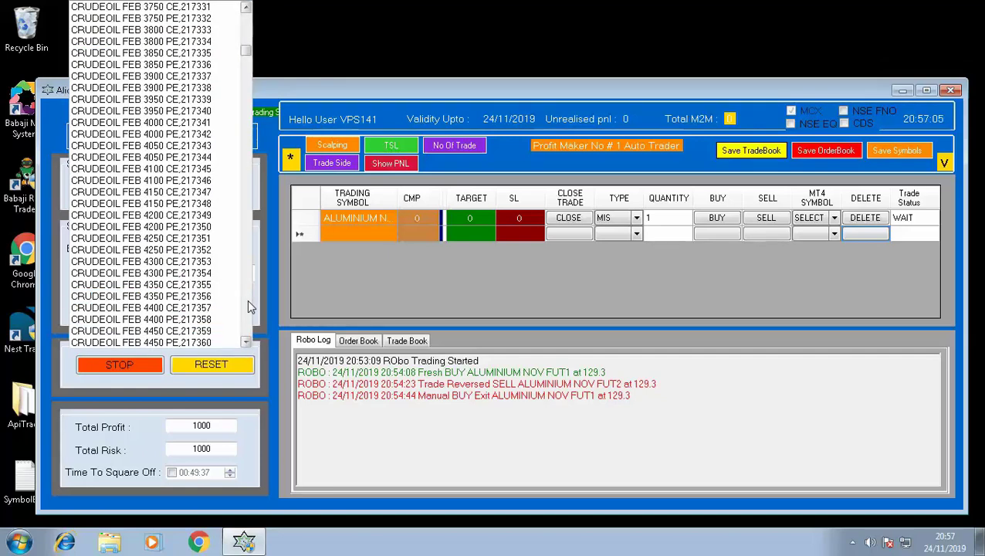
{"action": "left_click", "coordinate": [247, 299]}
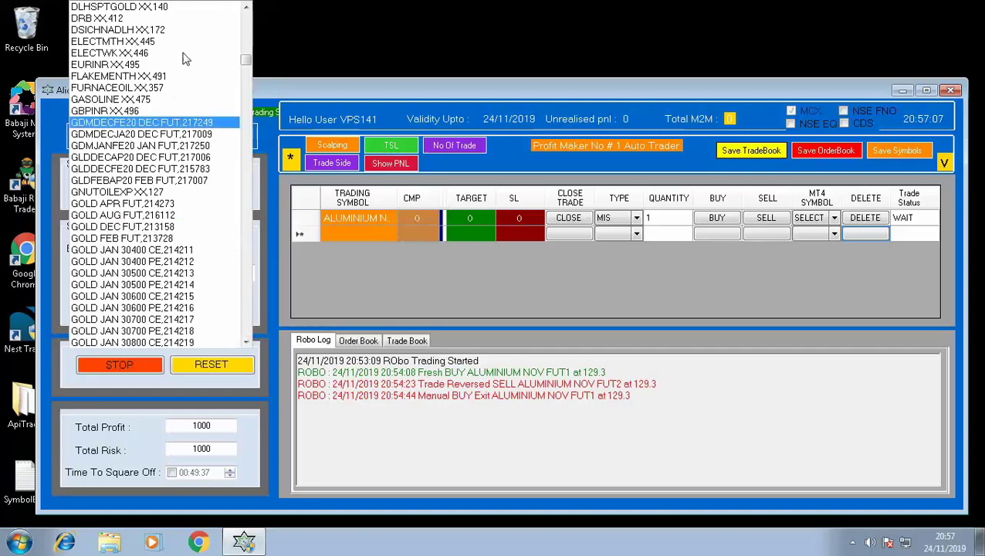
{"action": "scroll", "coordinate": [215, 206], "scroll_direction": "up", "scroll_amount": 10}
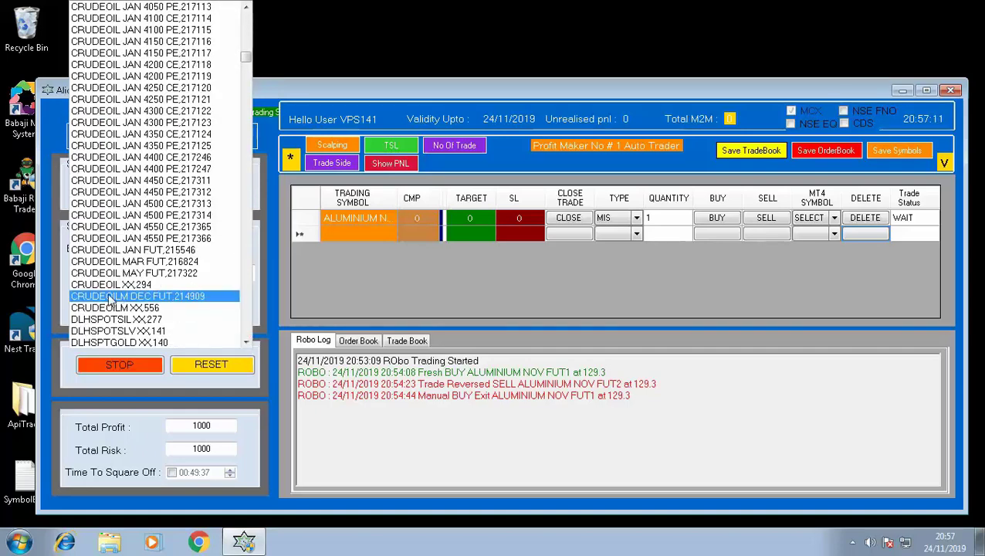
{"action": "left_click", "coordinate": [192, 297]}
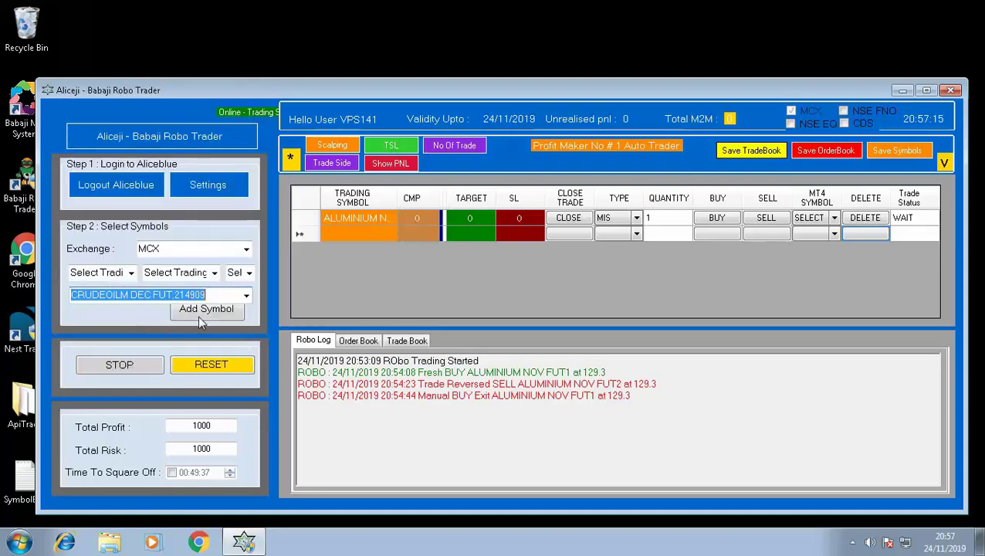
{"action": "left_click", "coordinate": [197, 312]}
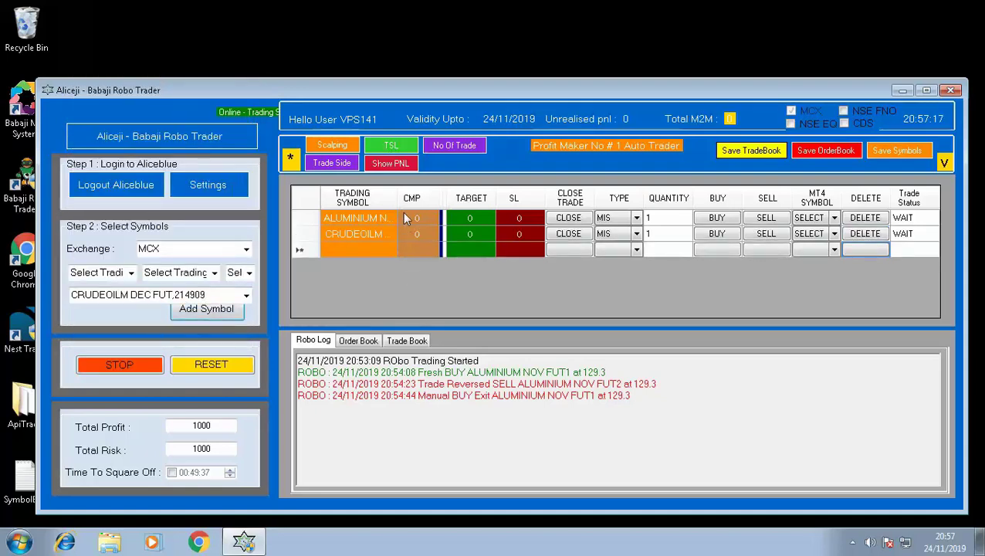
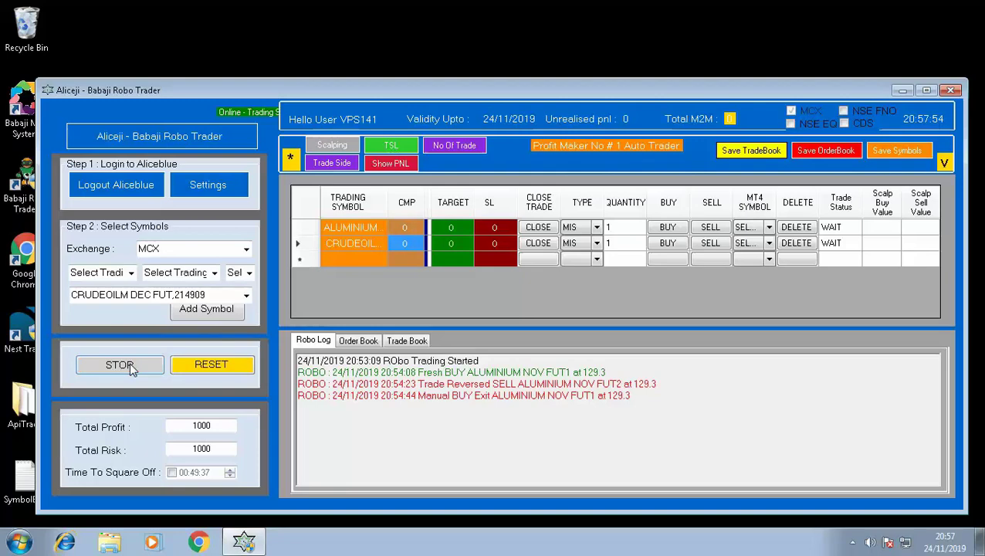
Stop robo trading and start it again with the two symbols in the table.
{"action": "left_click", "coordinate": [129, 363]}
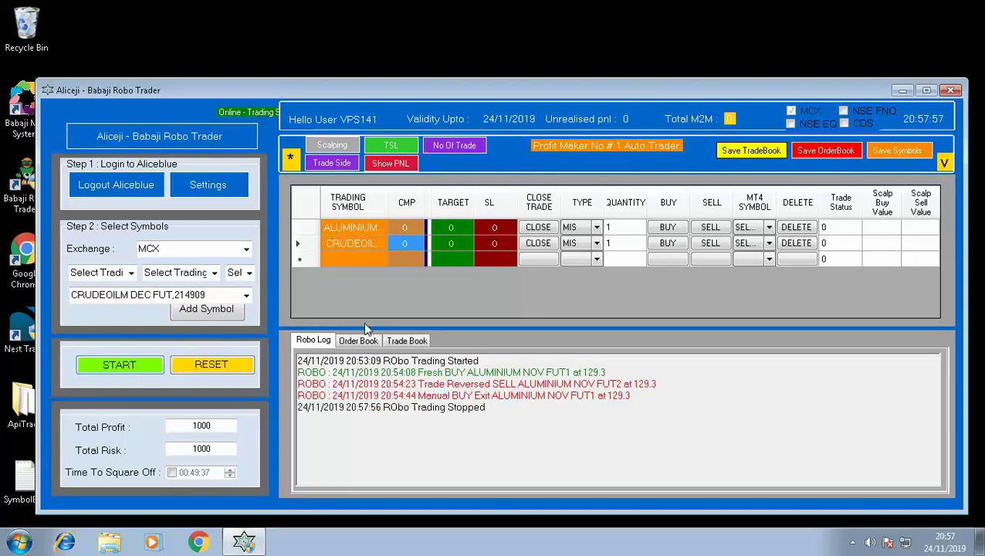
{"action": "key", "text": "Return"}
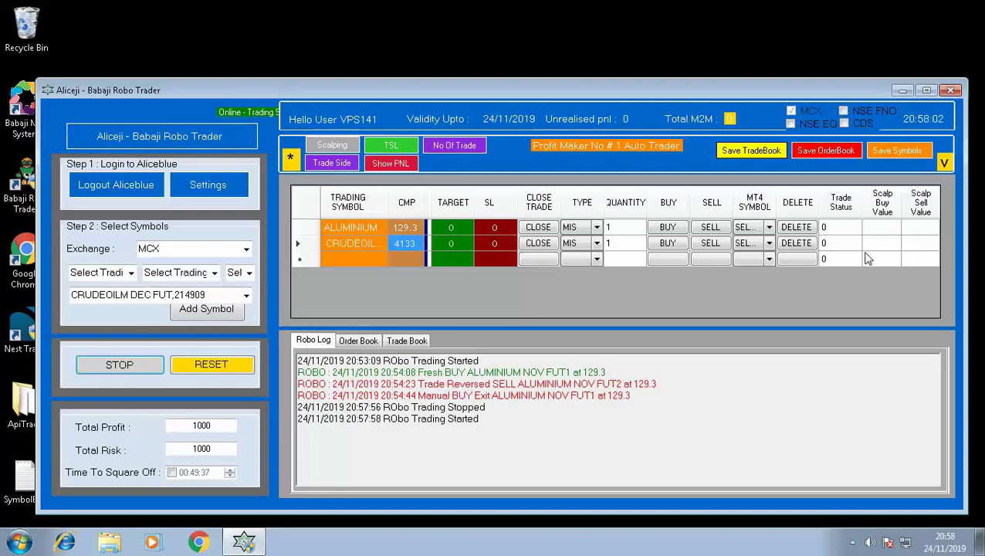
Set the Scalp Buy Value of the aluminium symbol to 128.
{"action": "left_click", "coordinate": [882, 228]}
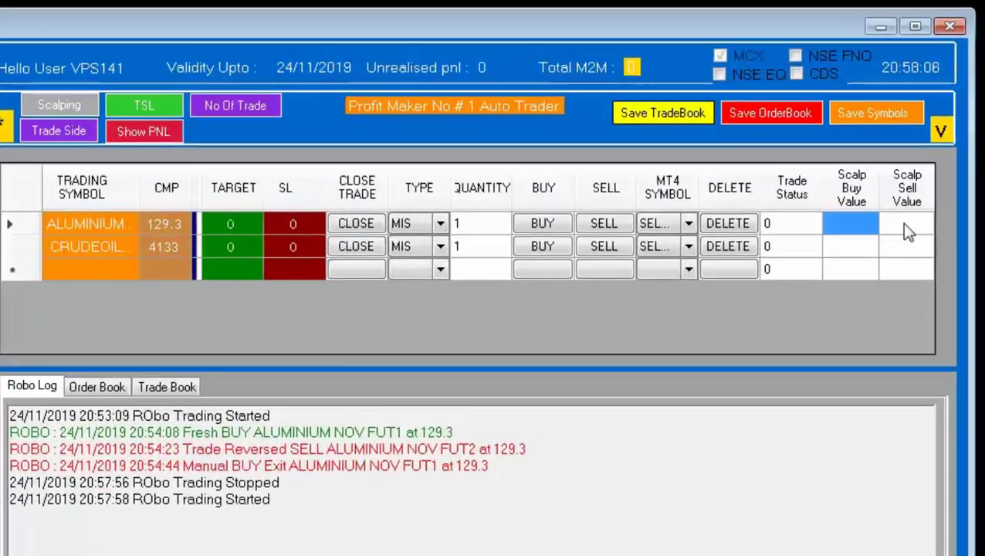
{"action": "left_click", "coordinate": [909, 227]}
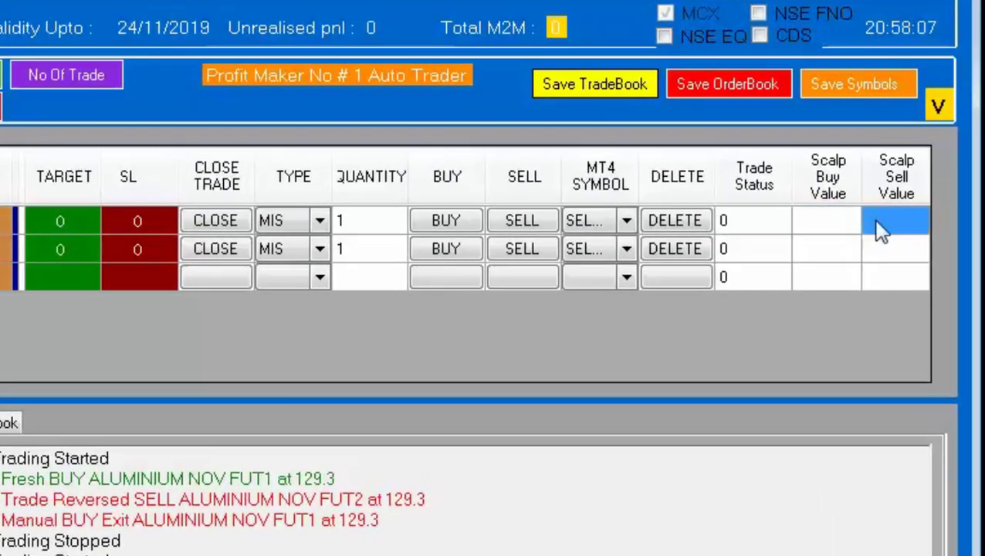
{"action": "left_click", "coordinate": [4, 221]}
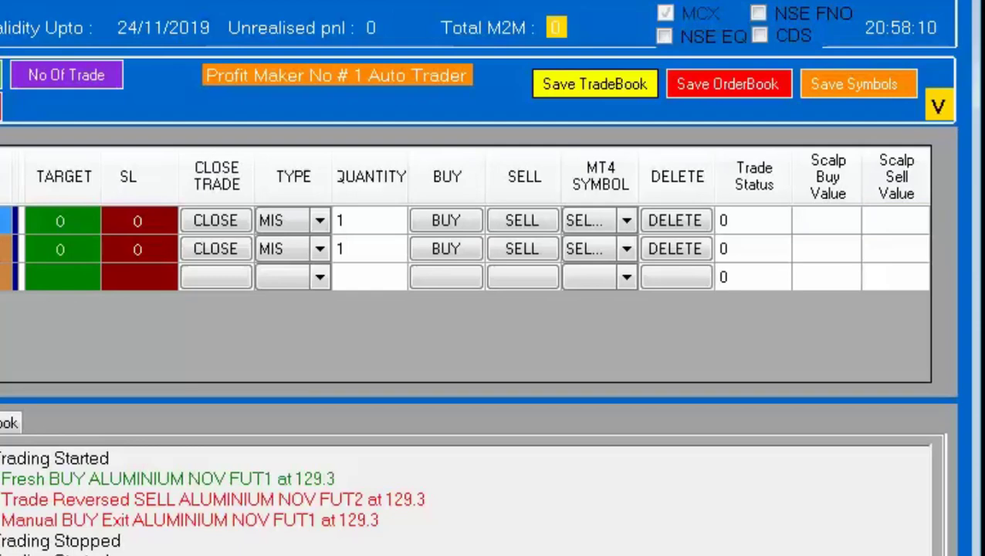
{"action": "left_click", "coordinate": [819, 230]}
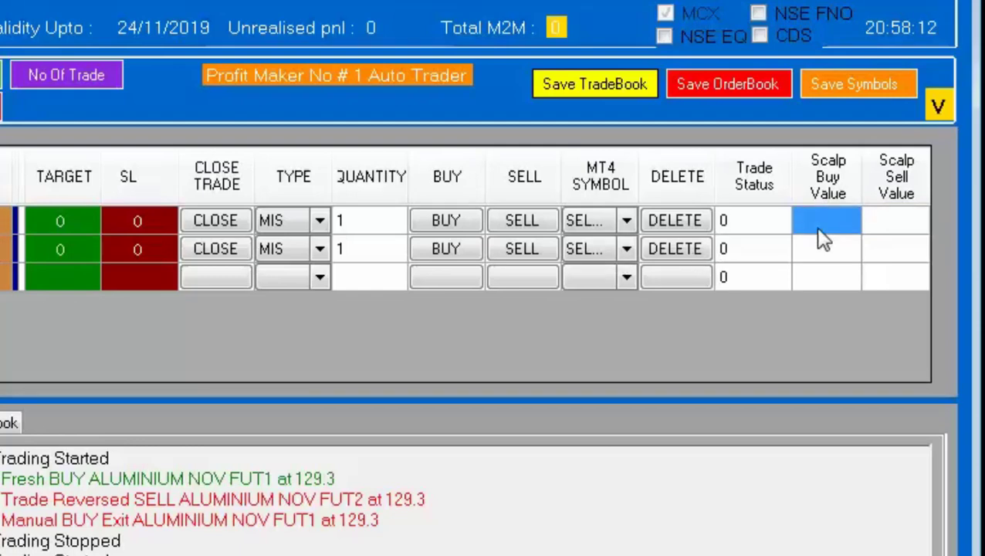
{"action": "type", "text": "128"}
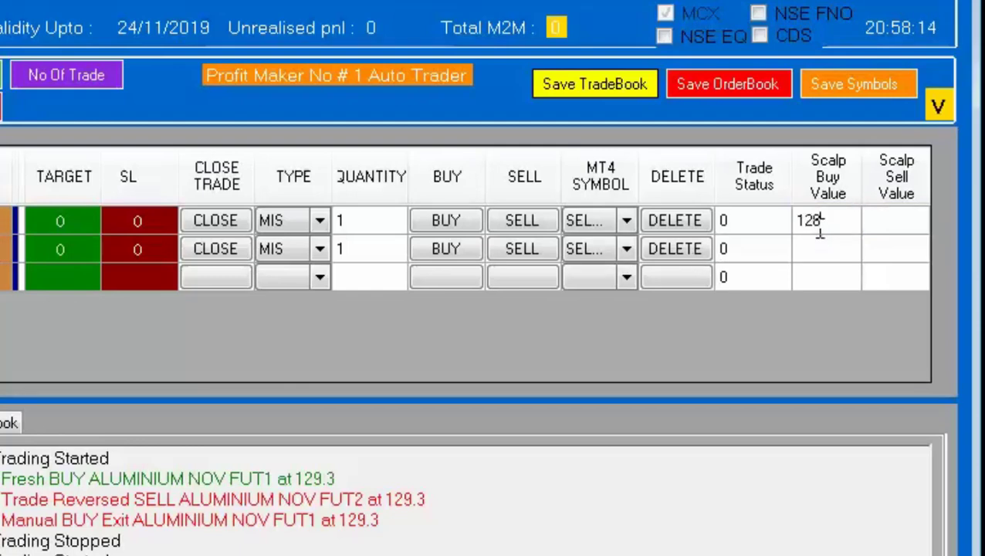
{"action": "left_click", "coordinate": [827, 241]}
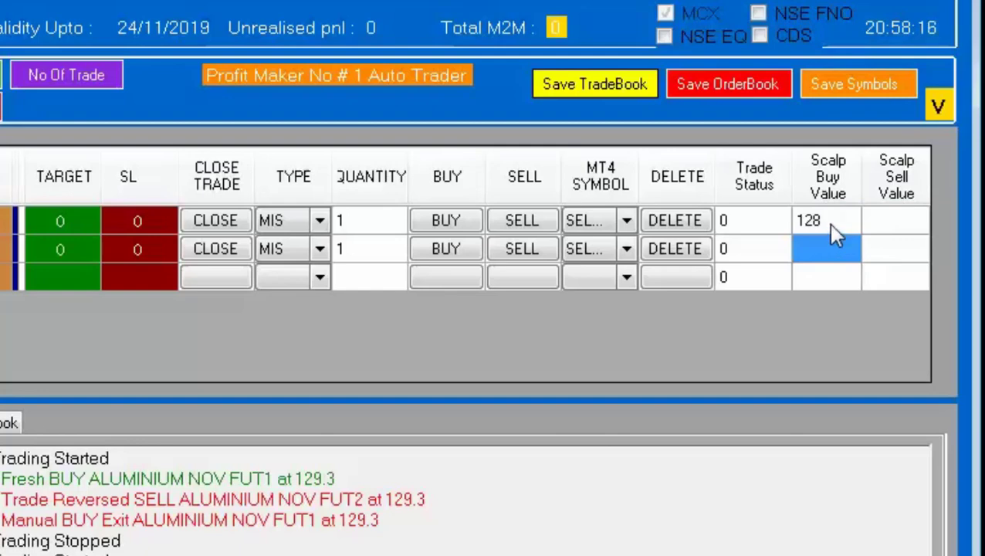
Set the Scalp Sell Value of the aluminium symbol to 130.
{"action": "left_click", "coordinate": [880, 224]}
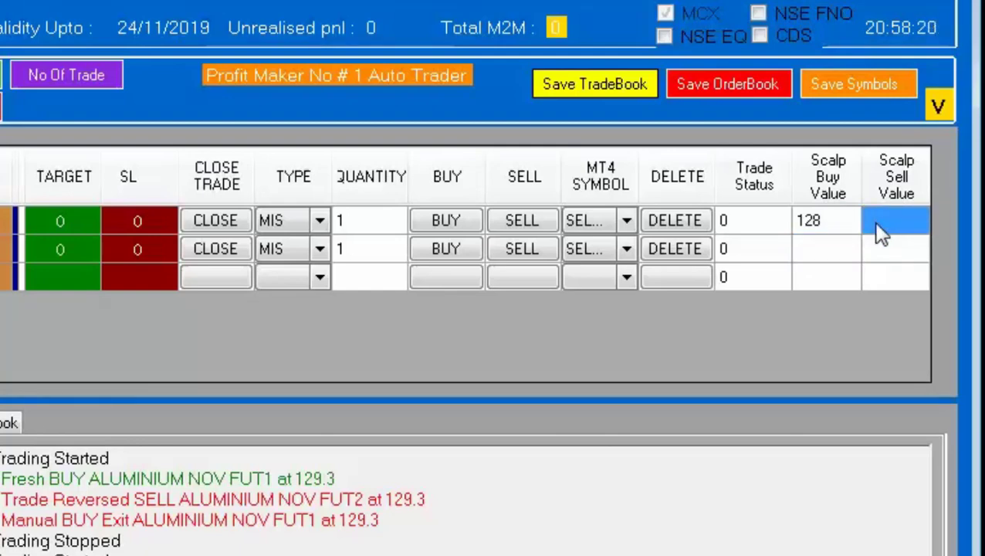
{"action": "type", "text": "130."}
{"action": "key", "text": "Return"}
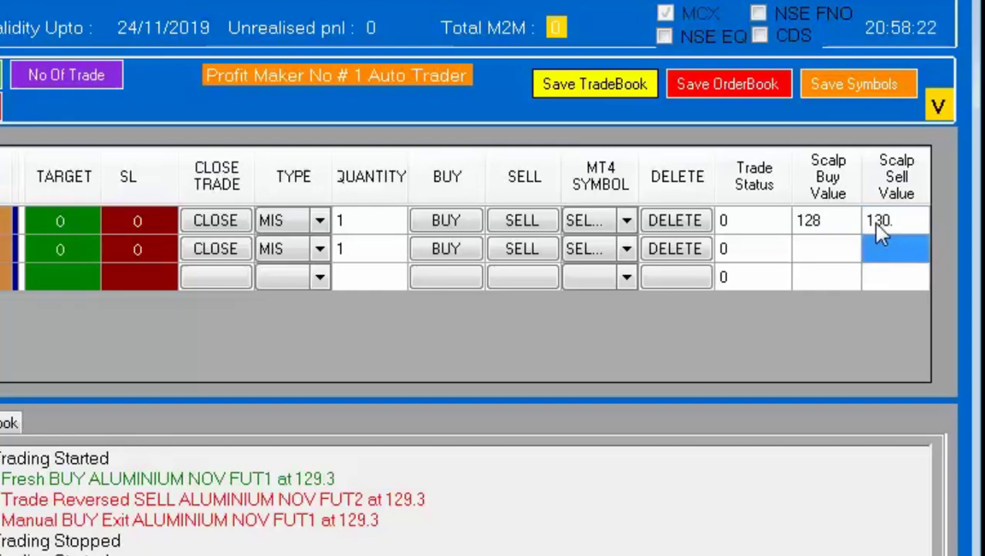
{"action": "left_click", "coordinate": [878, 227]}
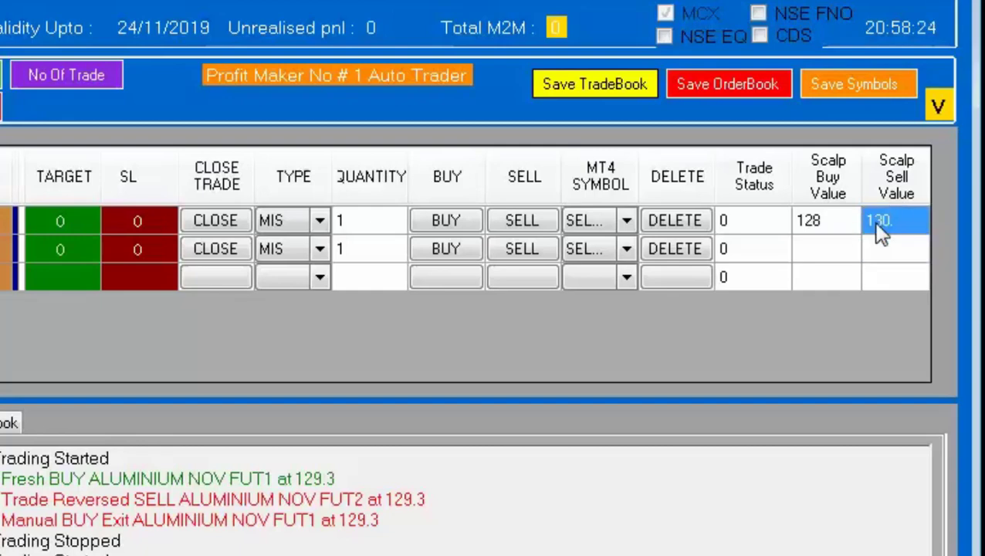
{"action": "type", "text": "130"}
{"action": "key", "text": "Return"}
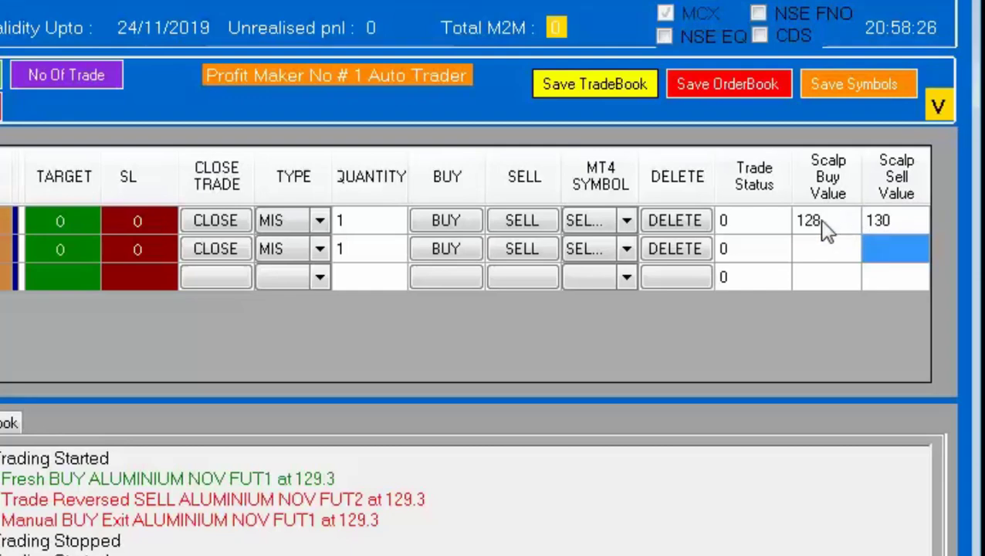
Review the Scalp Buy Value and Scalp Sell Value entered for the aluminium symbol.
{"action": "left_click", "coordinate": [823, 224]}
{"action": "left_click", "coordinate": [898, 226]}
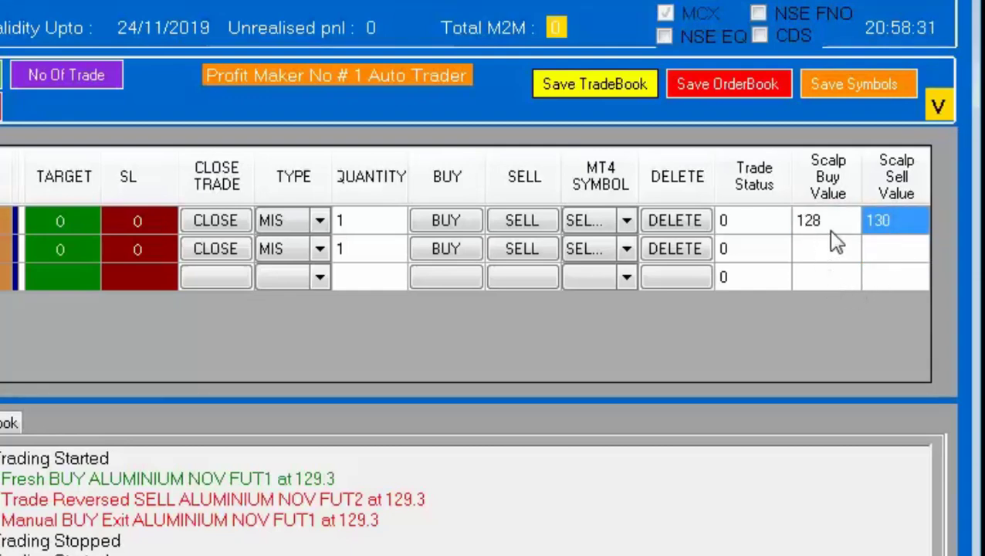
{"action": "left_click", "coordinate": [830, 229]}
{"action": "left_click", "coordinate": [887, 227]}
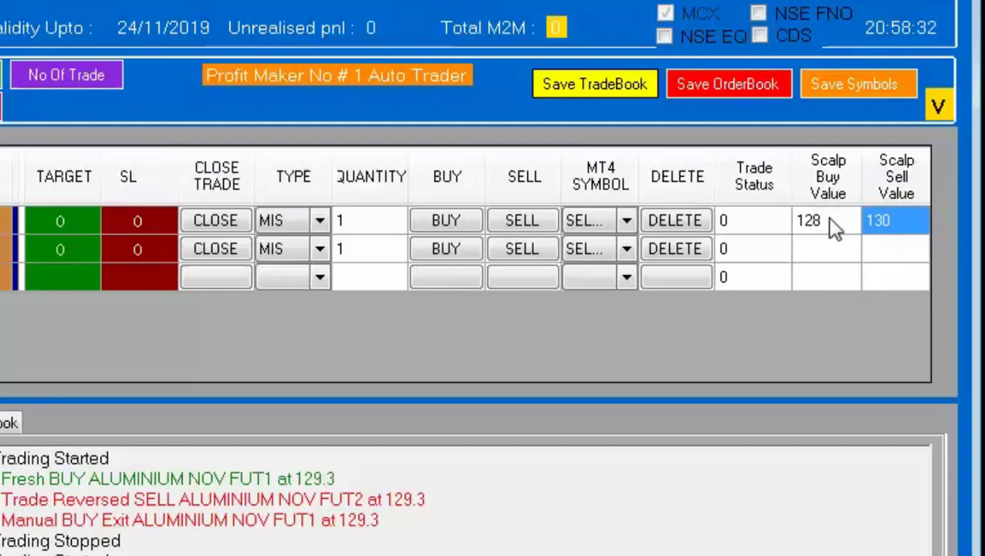
{"action": "left_click", "coordinate": [833, 225]}
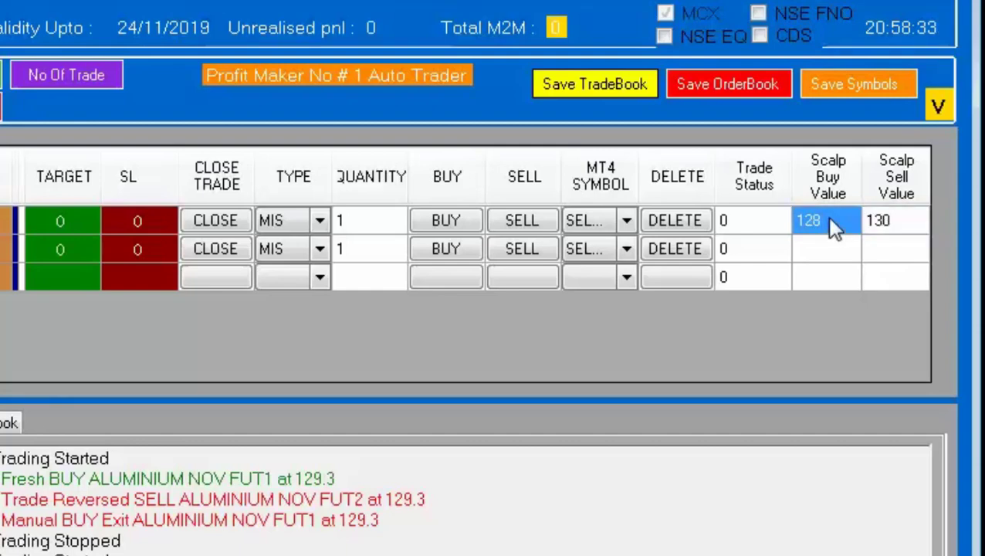
{"action": "left_click", "coordinate": [896, 221]}
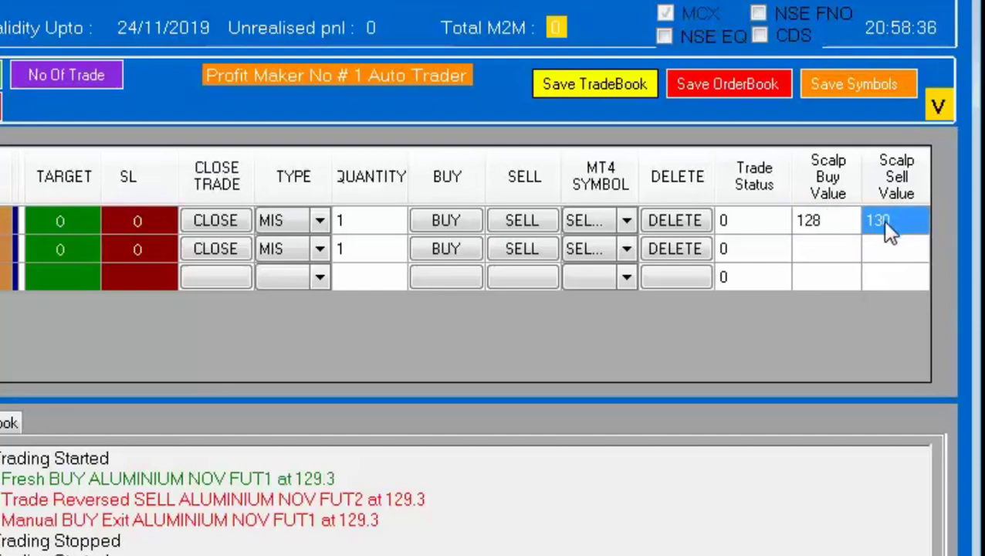
{"action": "left_click", "coordinate": [834, 223]}
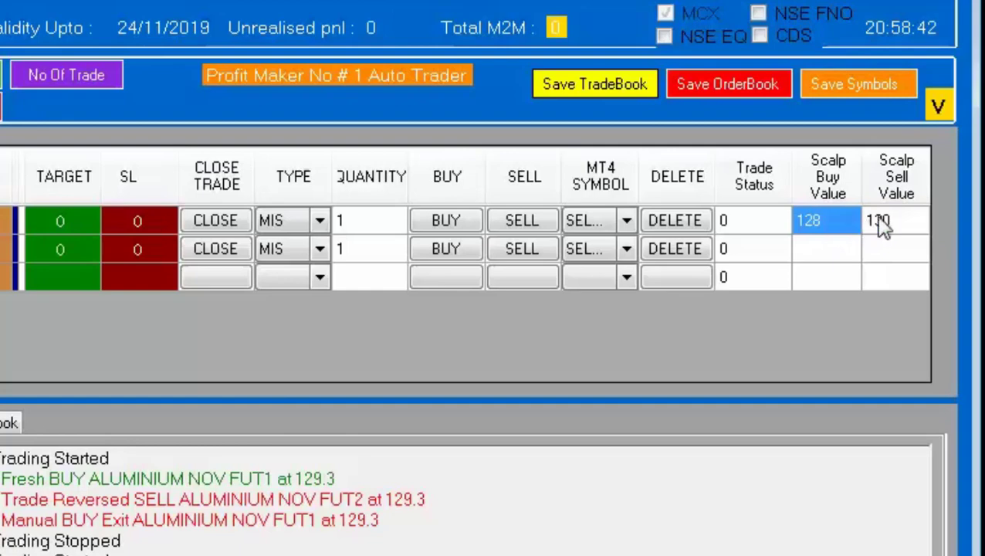
{"action": "left_click", "coordinate": [905, 223]}
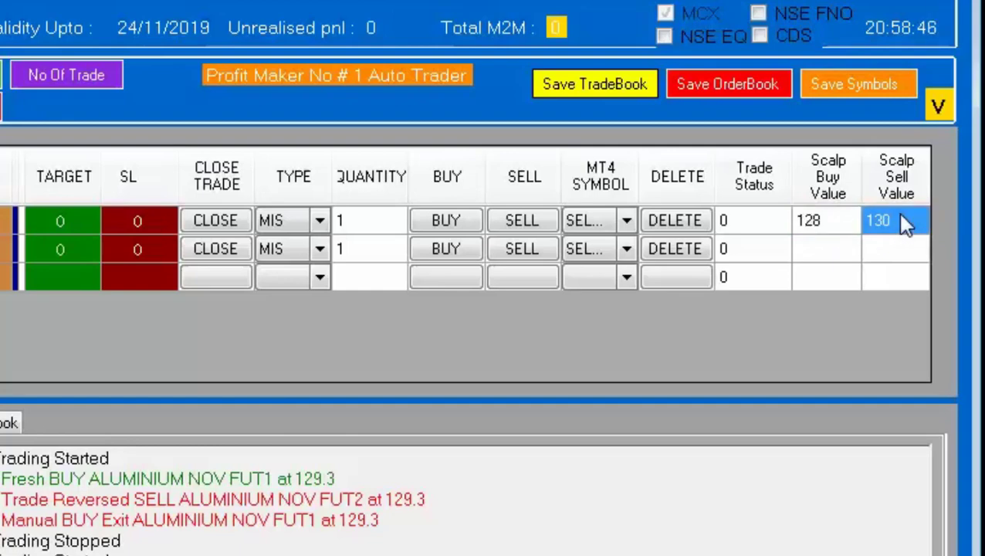
{"action": "left_click", "coordinate": [825, 231]}
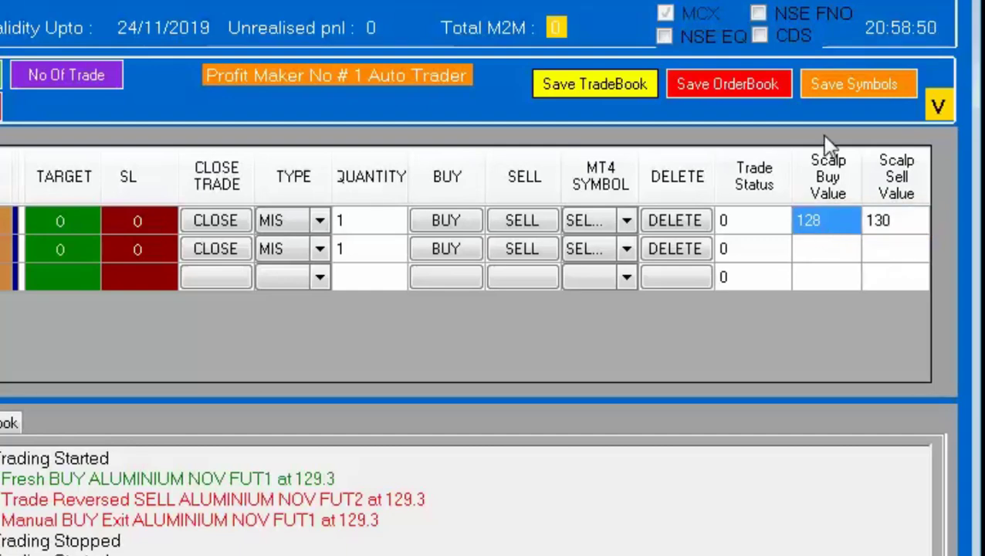
Set both the stop loss and the target of the aluminium symbol to 0.5.
{"action": "left_click", "coordinate": [145, 216]}
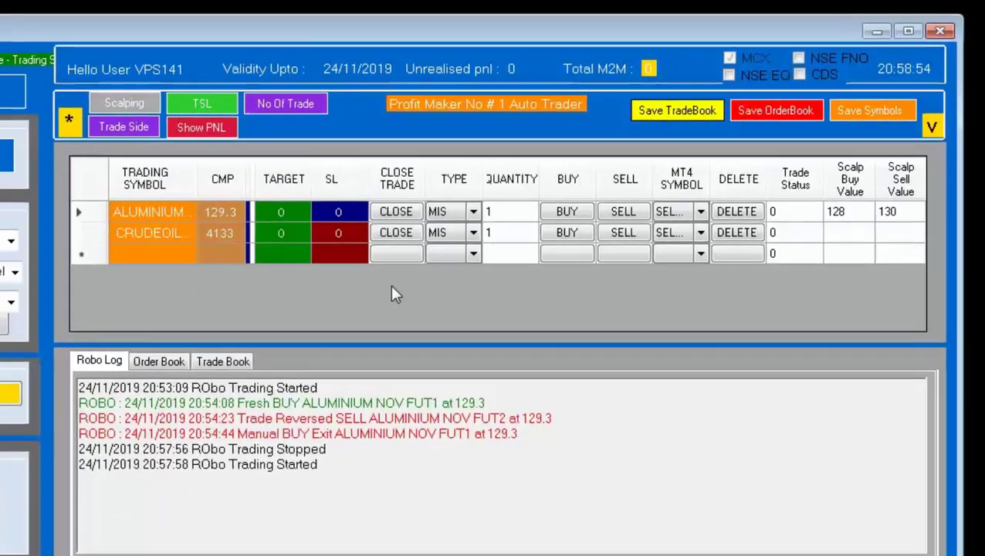
{"action": "type", "text": "0.5"}
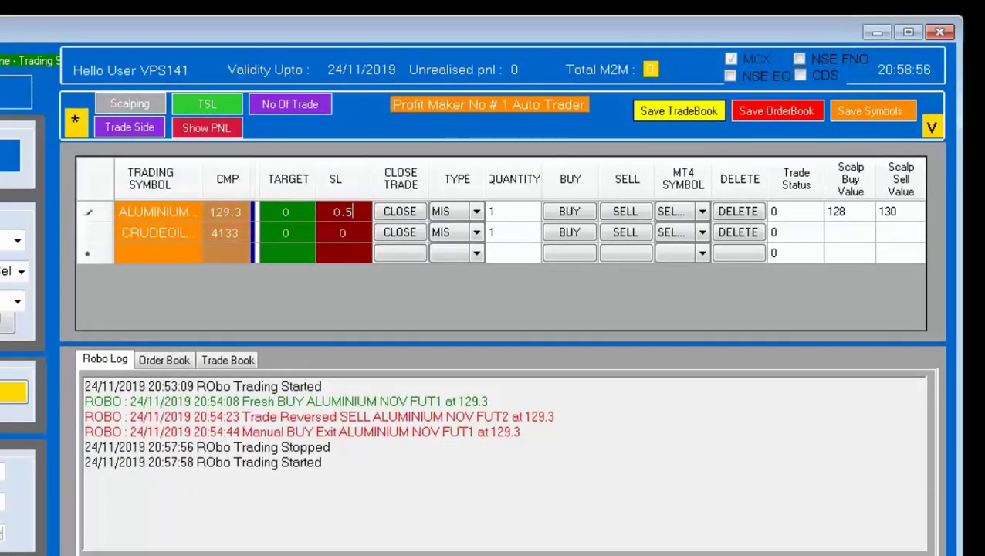
{"action": "key", "text": "Return"}
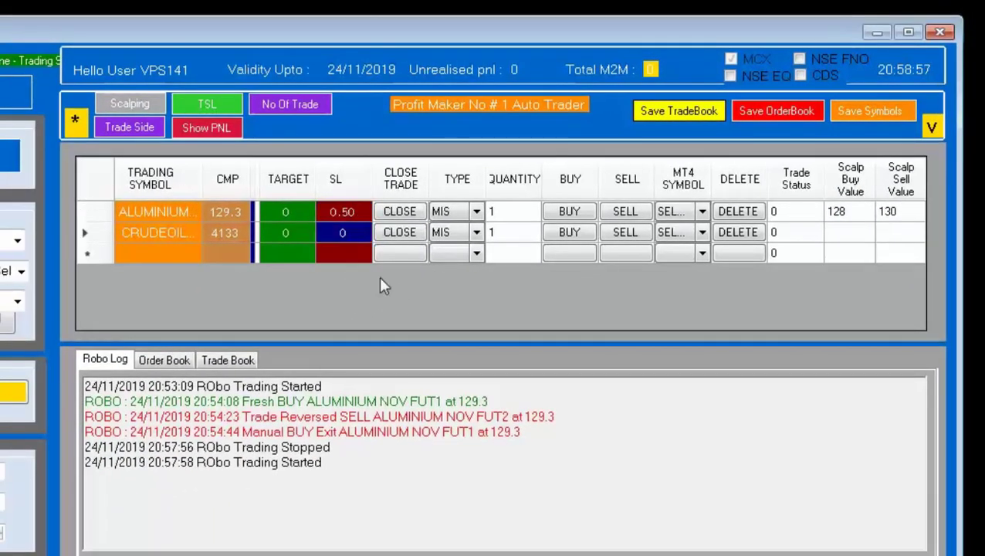
{"action": "left_click", "coordinate": [286, 216]}
{"action": "type", "text": "0.5"}
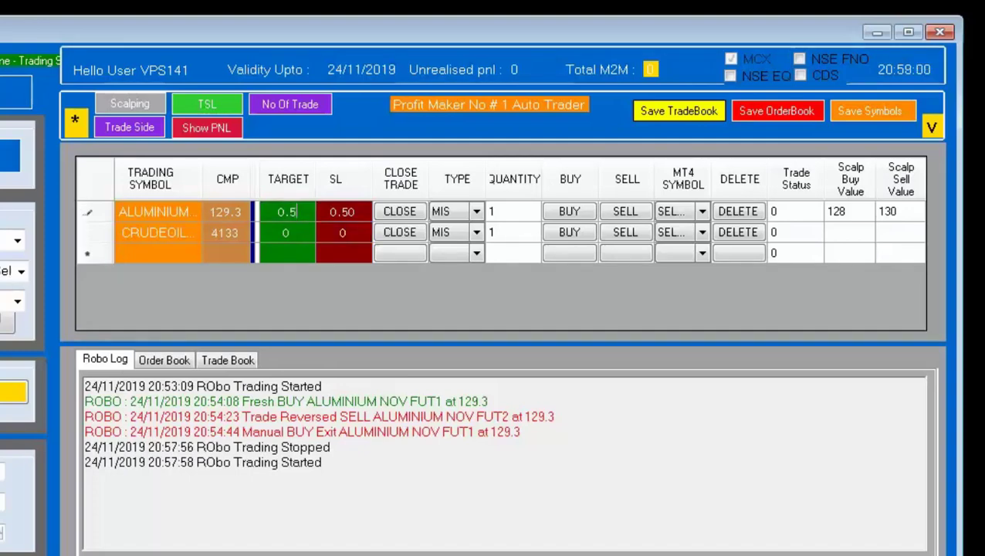
{"action": "key", "text": "Return"}
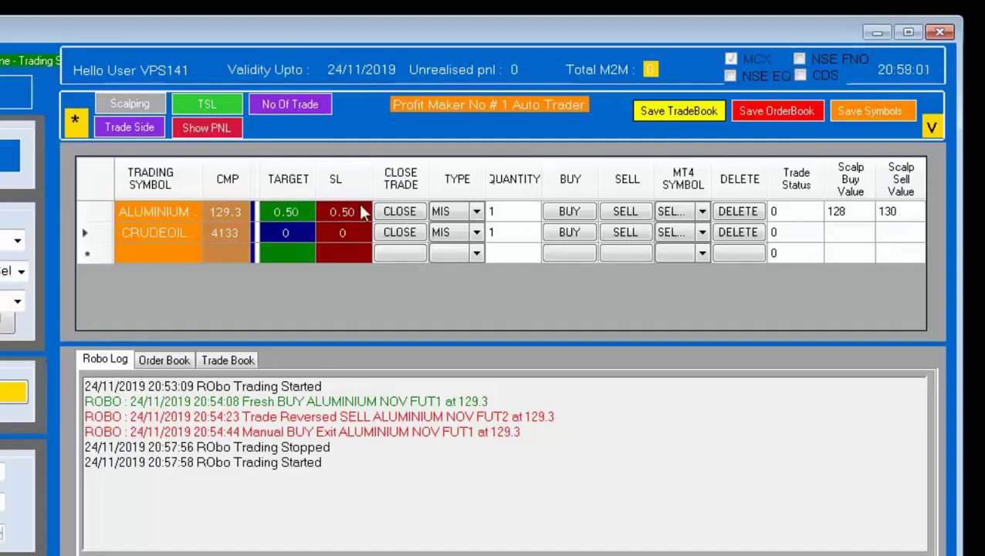
{"action": "left_click", "coordinate": [841, 216]}
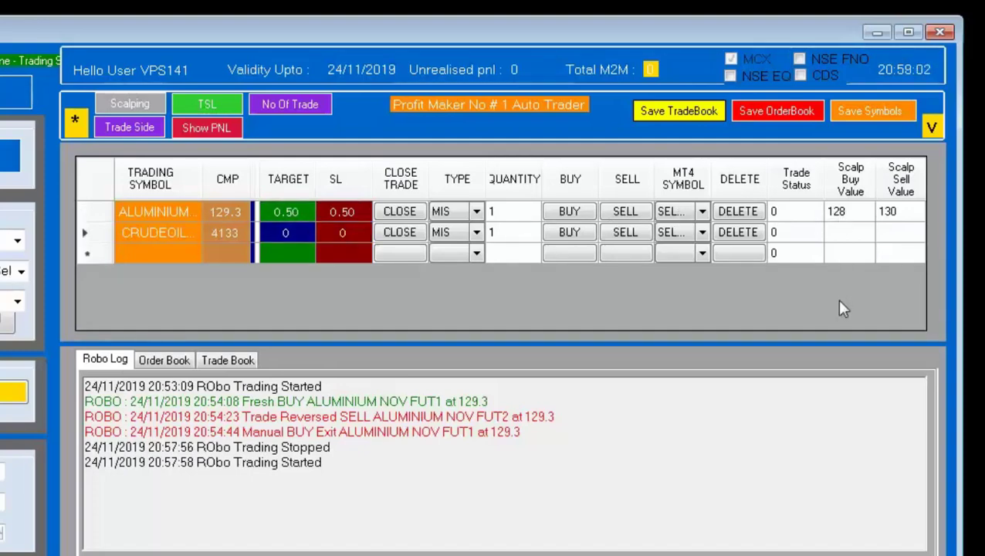
Review the target, stop loss, current price and Scalp Sell Value of the aluminium symbol.
{"action": "left_click", "coordinate": [298, 210]}
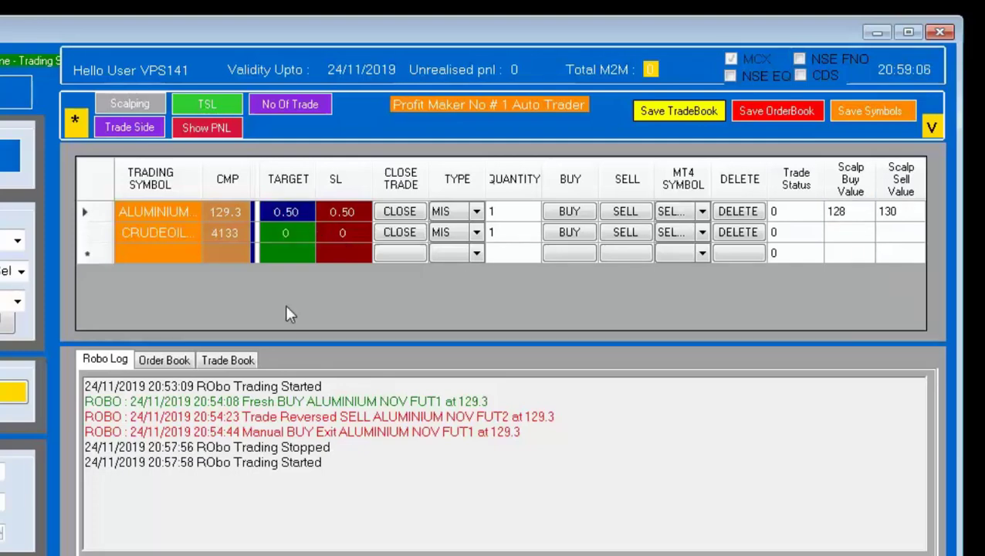
{"action": "left_click", "coordinate": [345, 216]}
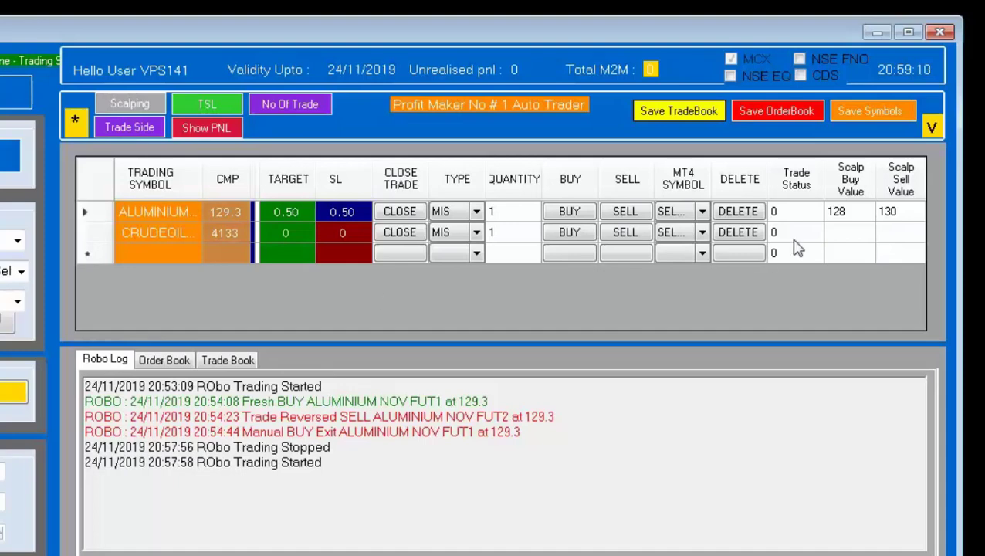
{"action": "left_click", "coordinate": [888, 221]}
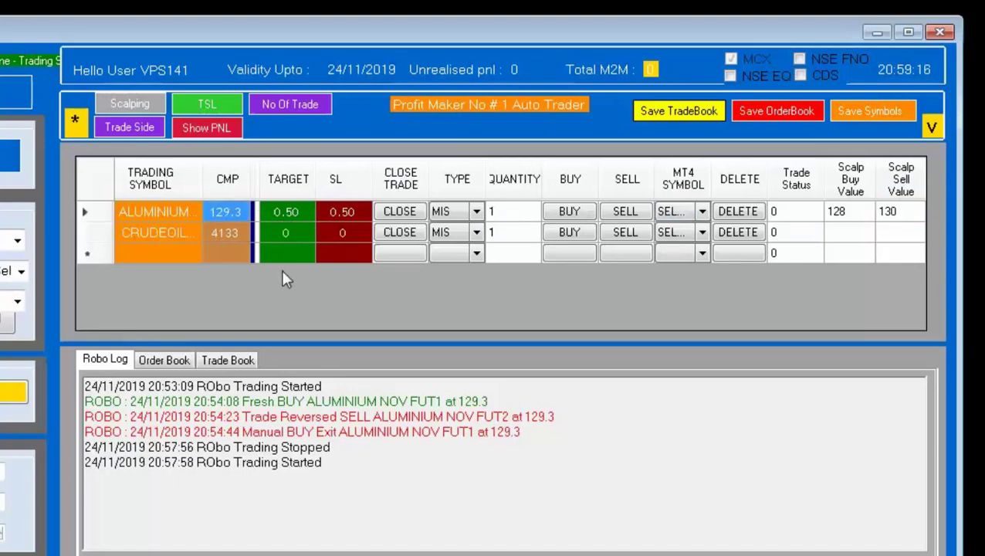
{"action": "left_click", "coordinate": [904, 221]}
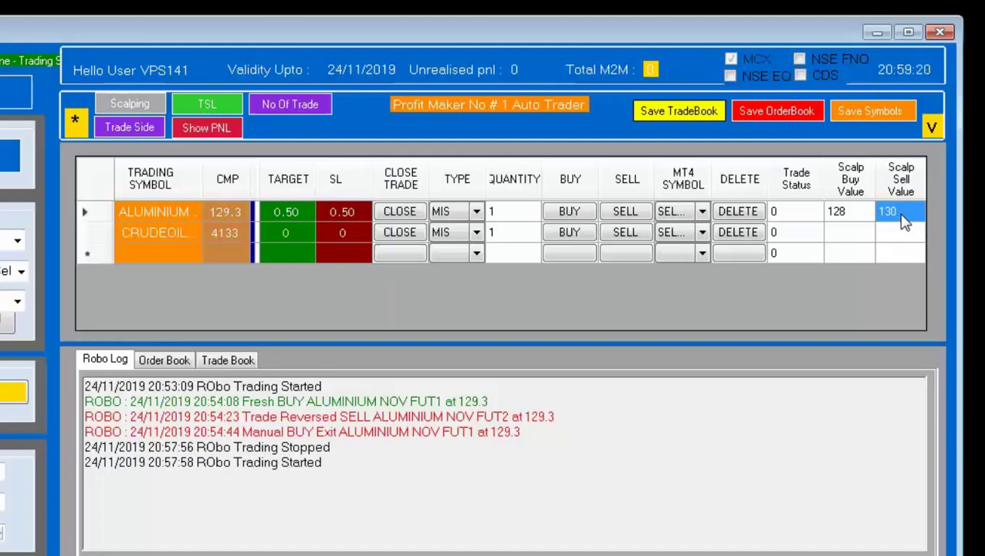
{"action": "left_click", "coordinate": [338, 207]}
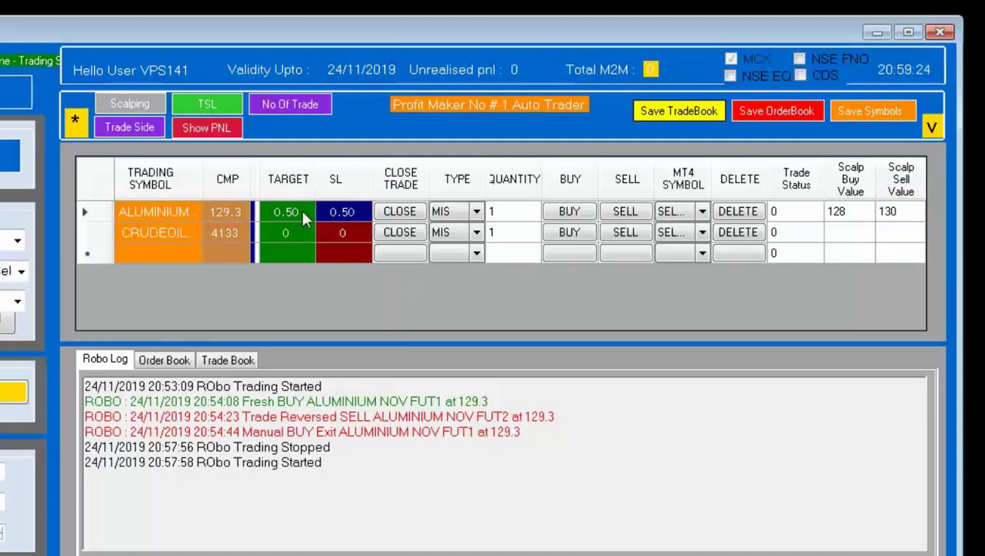
{"action": "left_click", "coordinate": [302, 213]}
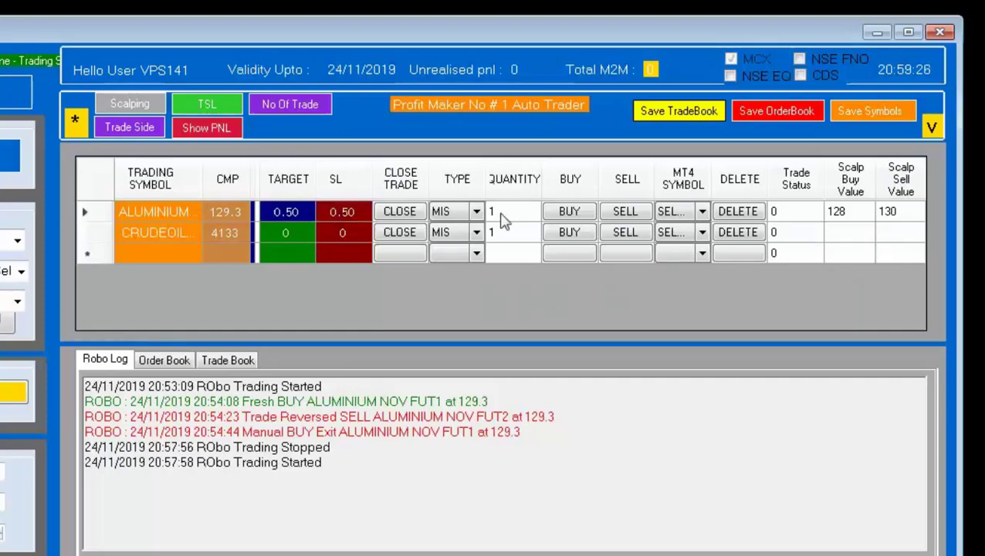
Hide the scalping columns and show the TSL columns in the symbol grid.
{"action": "left_click", "coordinate": [114, 106]}
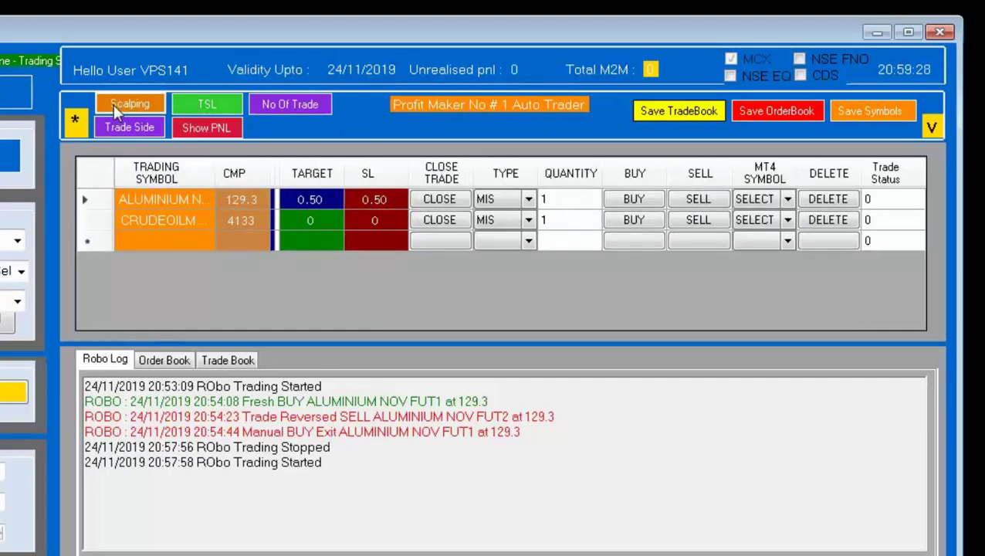
{"action": "left_click", "coordinate": [225, 105]}
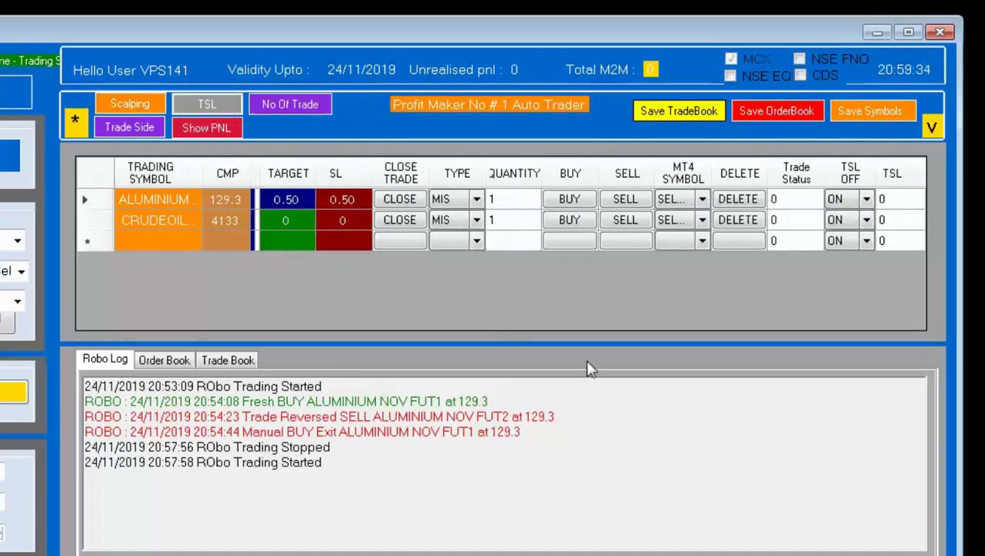
{"action": "left_click", "coordinate": [202, 107]}
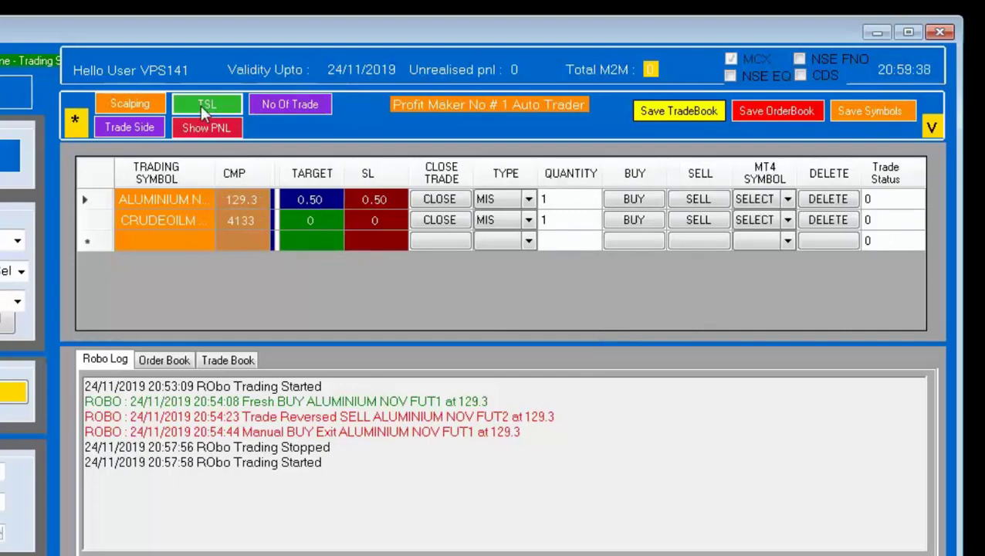
{"action": "left_click", "coordinate": [200, 106]}
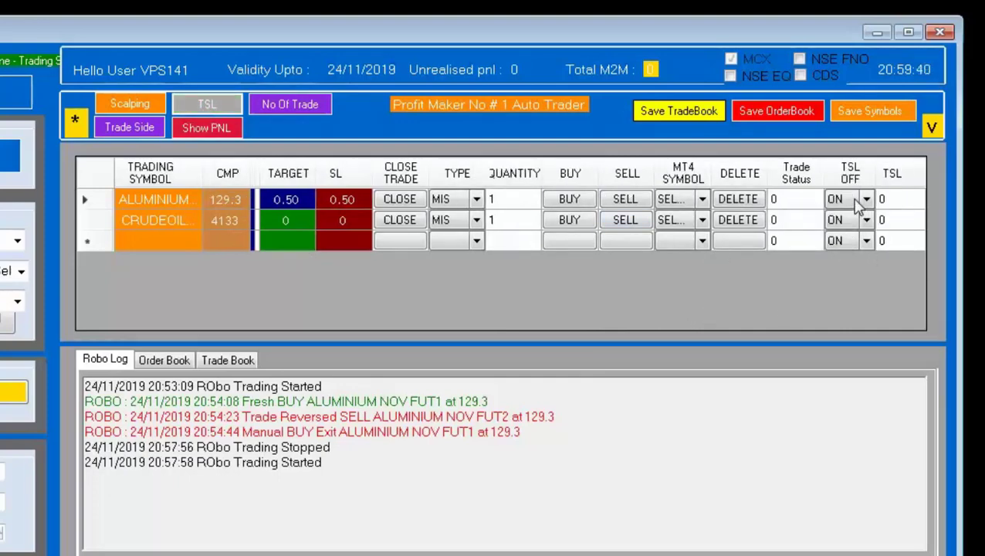
Examine the TSL value and the TSL ON/OFF choices of the aluminium symbol.
{"action": "left_click", "coordinate": [897, 202]}
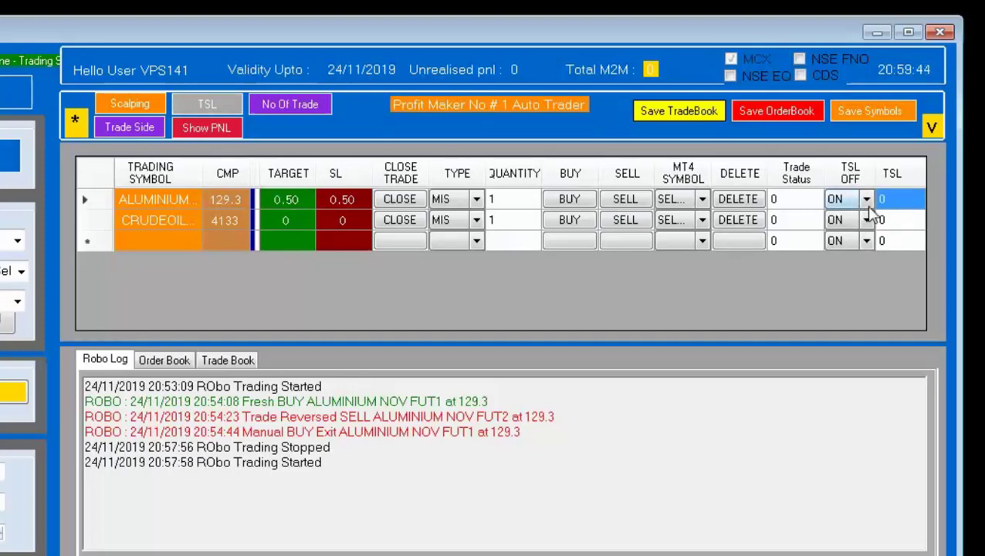
{"action": "left_click", "coordinate": [864, 200]}
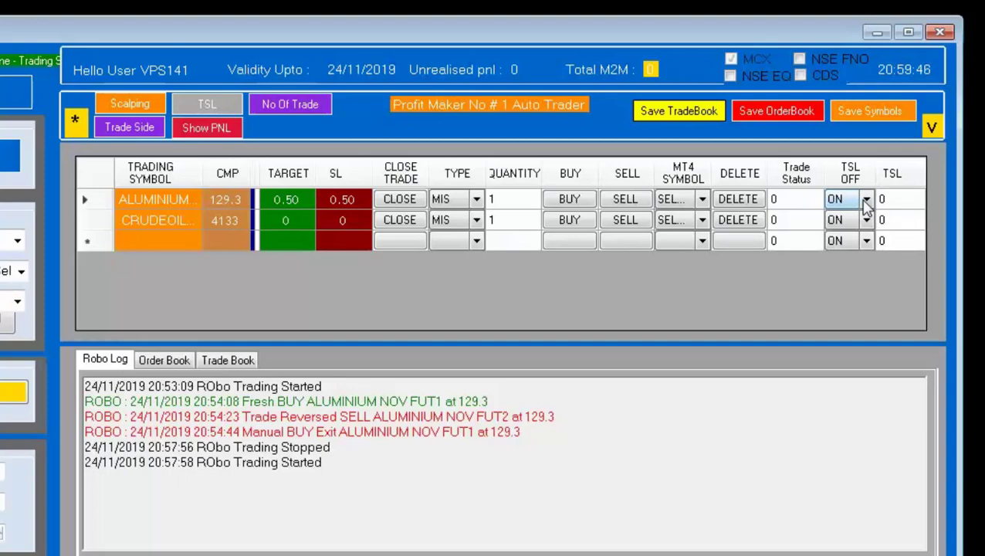
{"action": "left_click", "coordinate": [865, 200]}
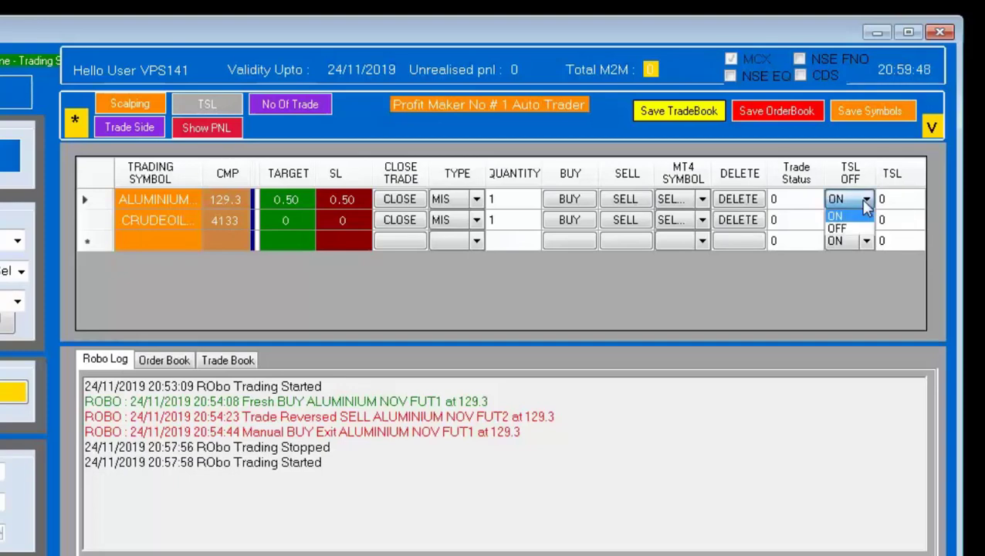
{"action": "left_click", "coordinate": [865, 201]}
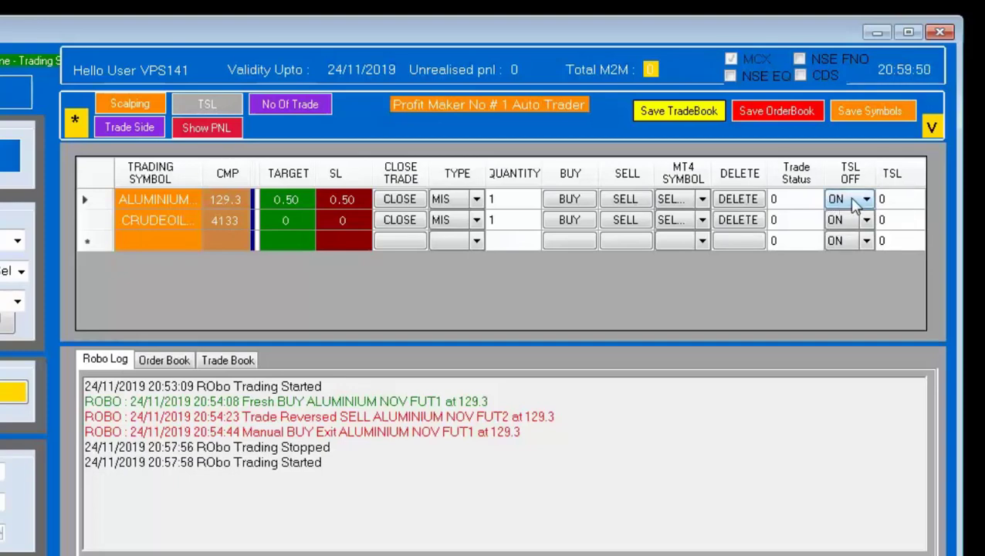
{"action": "left_click", "coordinate": [854, 202]}
{"action": "left_click", "coordinate": [854, 203]}
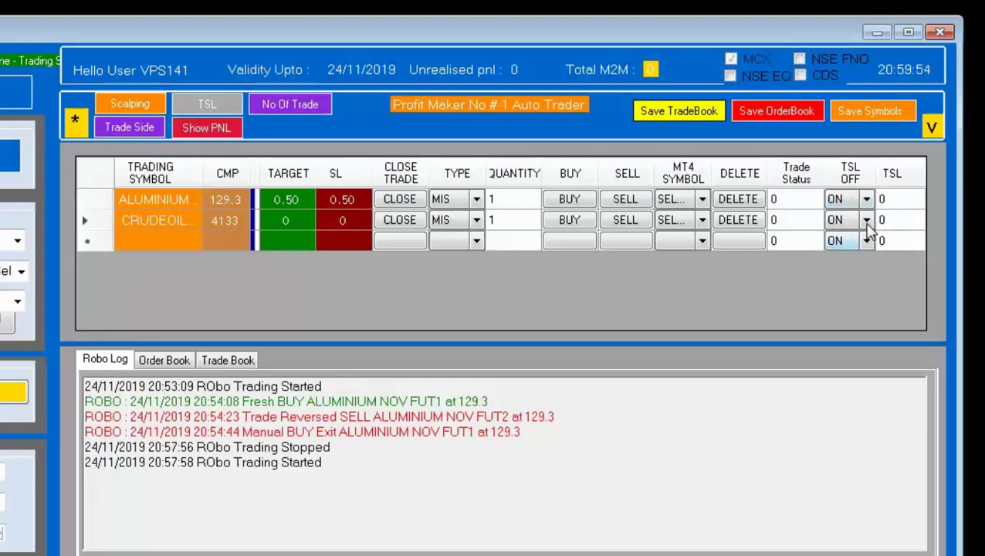
Try the ON and OFF choices of the crude oil symbol's TSL setting, ending on OFF.
{"action": "left_click", "coordinate": [866, 222]}
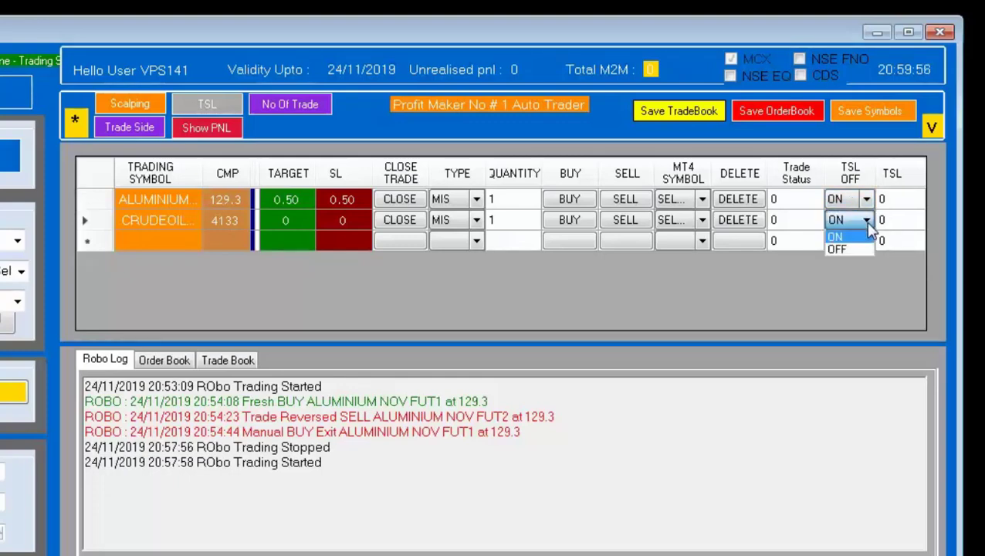
{"action": "left_click", "coordinate": [838, 237]}
{"action": "left_click", "coordinate": [867, 222]}
{"action": "left_click", "coordinate": [841, 249]}
{"action": "left_click", "coordinate": [836, 245]}
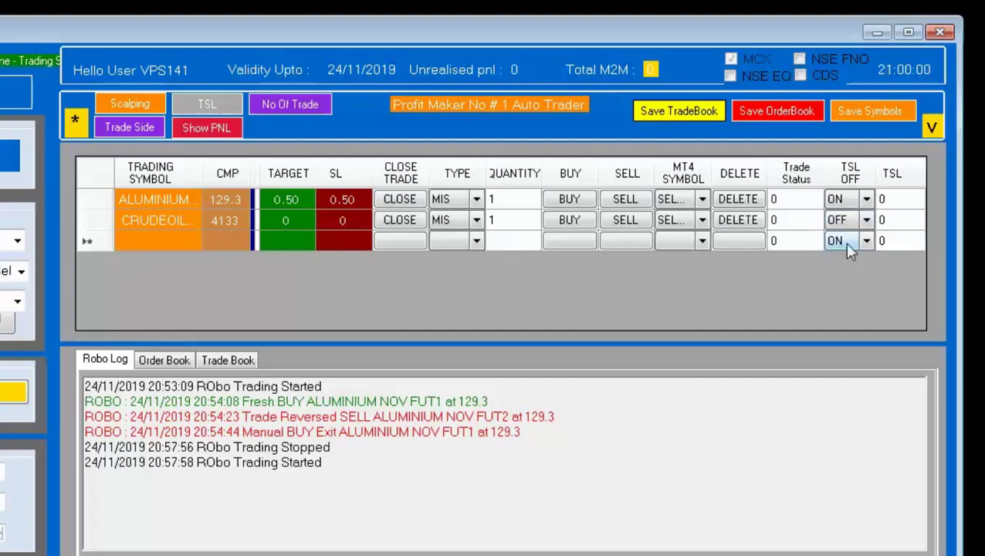
Switch TSL to OFF for the crude oil symbol.
{"action": "left_click", "coordinate": [898, 198]}
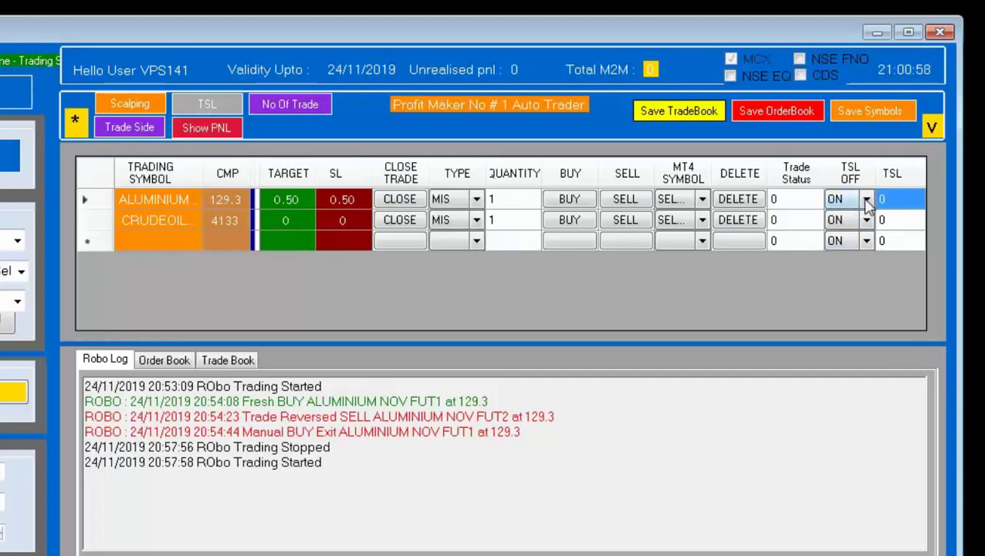
{"action": "left_click", "coordinate": [345, 202]}
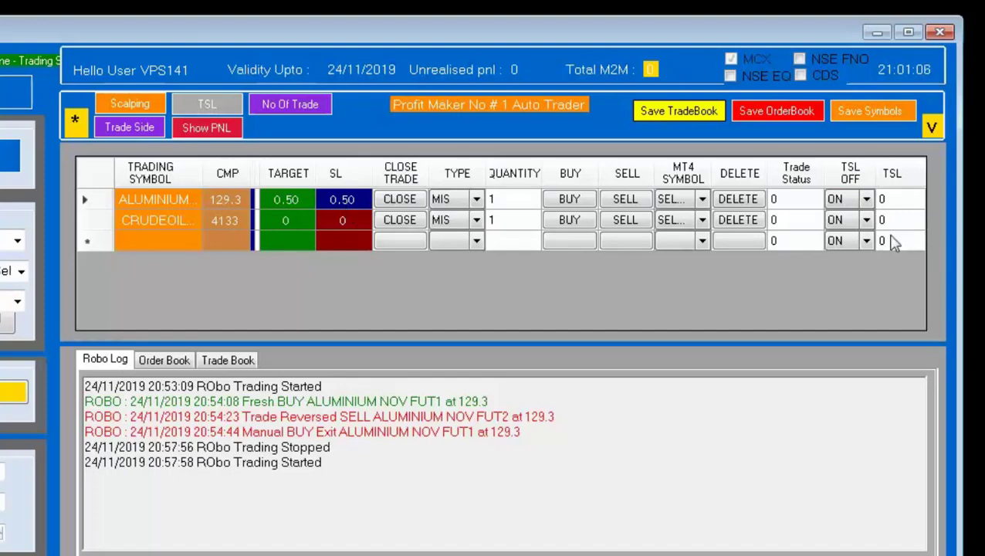
{"action": "left_click", "coordinate": [868, 221]}
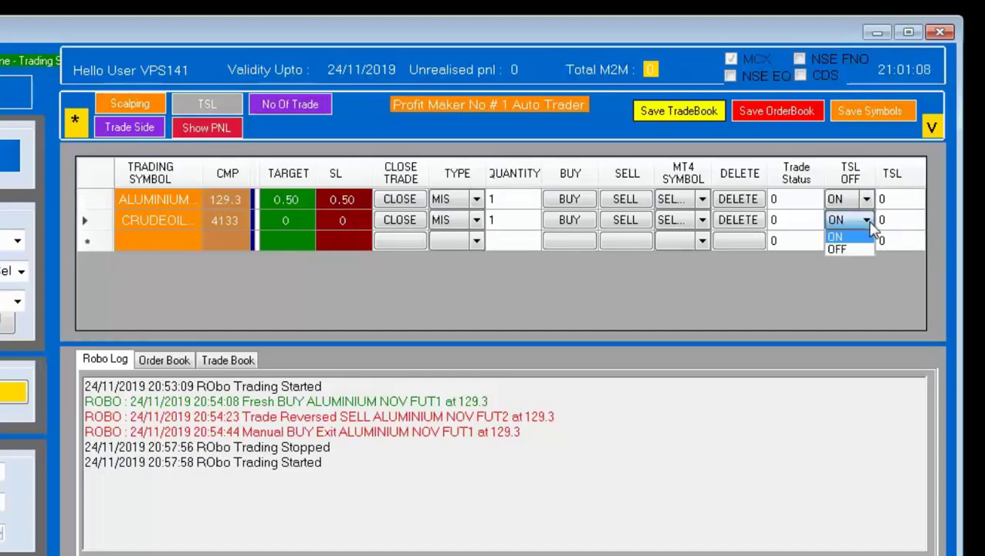
{"action": "left_click", "coordinate": [840, 250]}
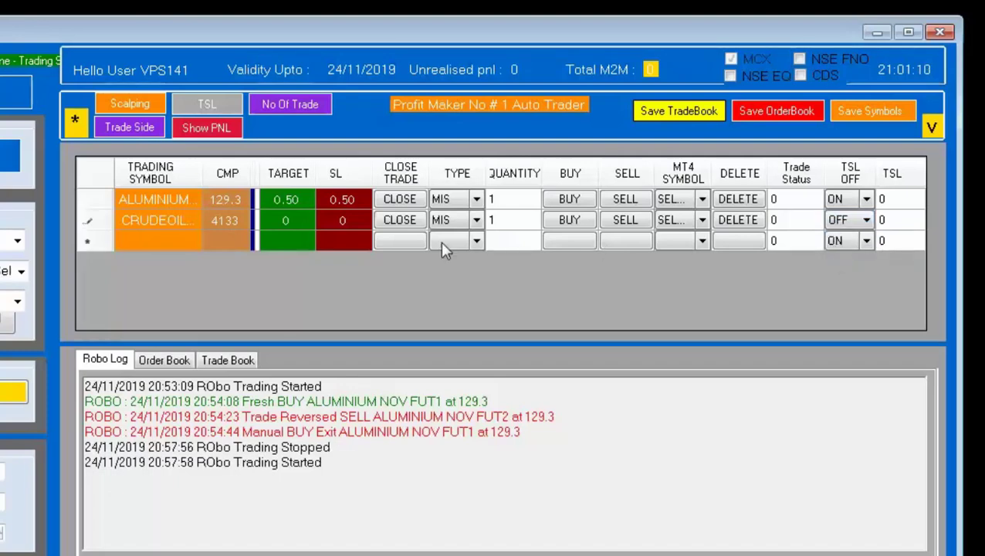
{"action": "key", "text": "Down"}
Review the TSL value, stop loss and current price of the aluminium symbol.
{"action": "left_click", "coordinate": [894, 201]}
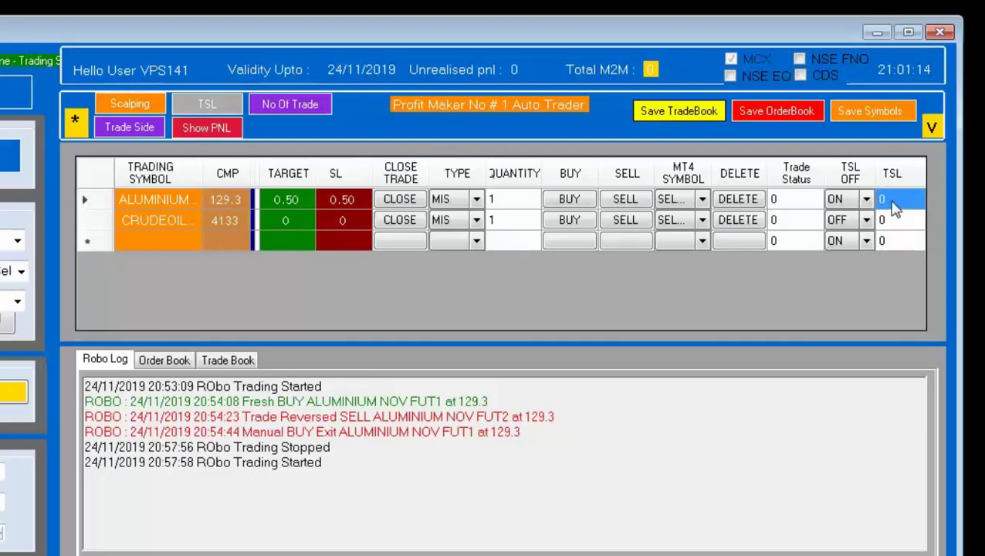
{"action": "left_click", "coordinate": [349, 200]}
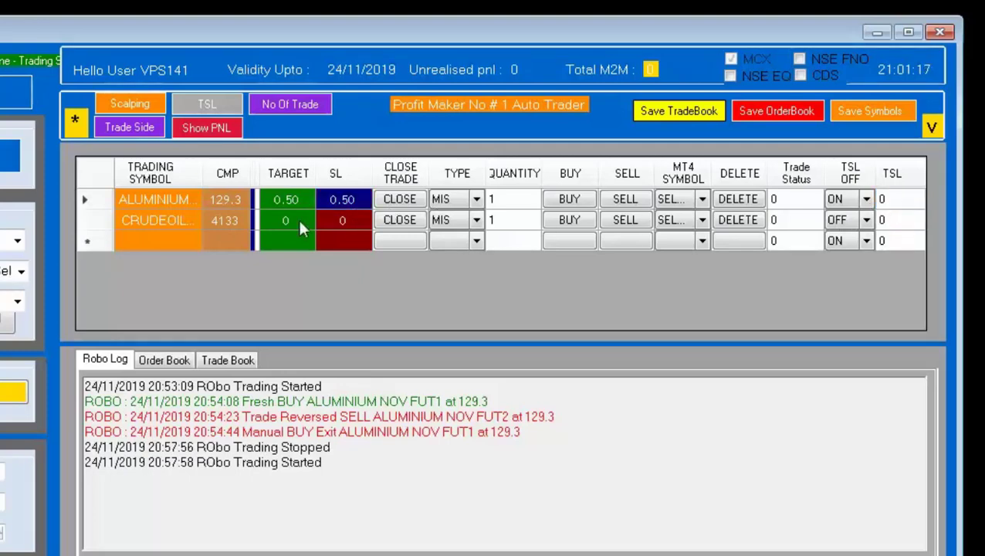
{"action": "left_click", "coordinate": [231, 203]}
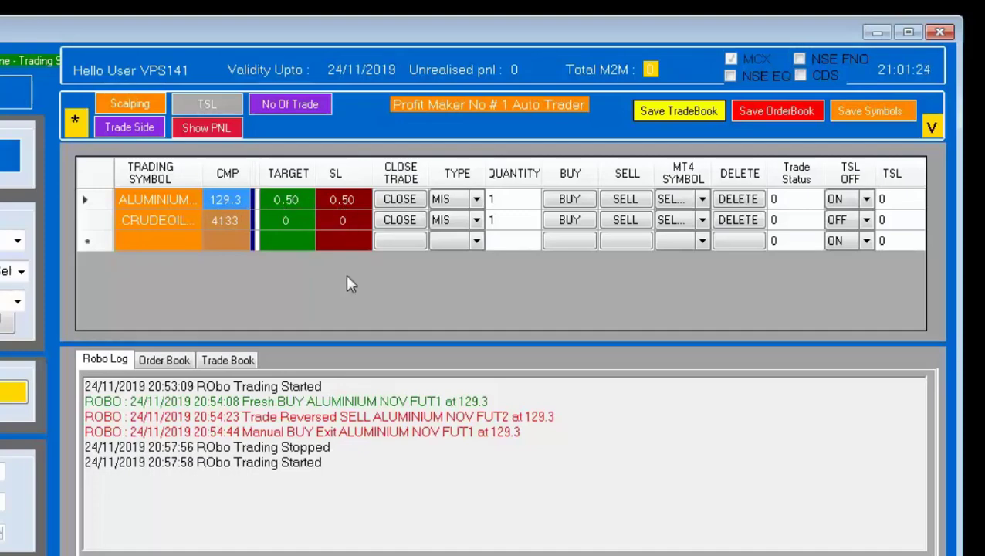
{"action": "left_click", "coordinate": [359, 203]}
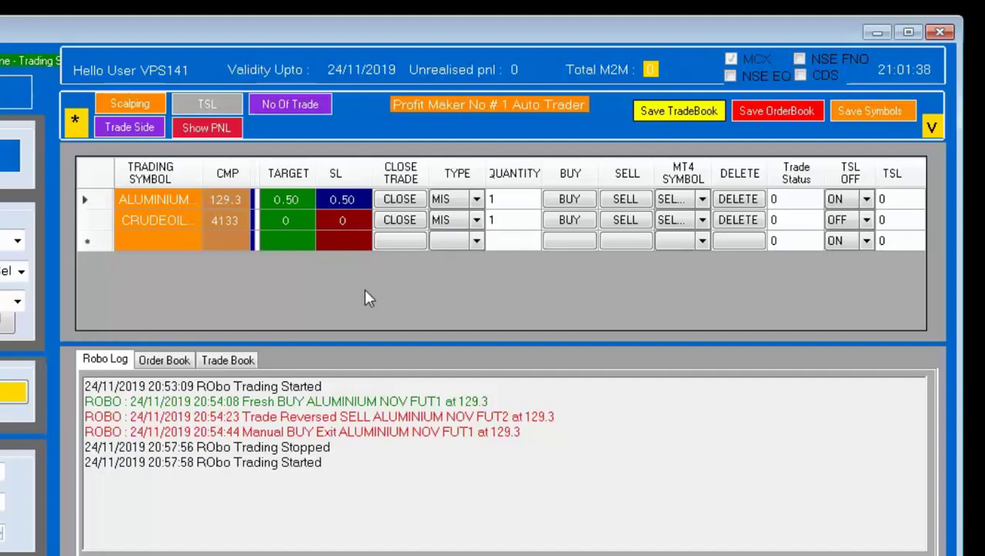
Replace the TSL columns with the Number of Trades column and delete the crude oil symbol from the grid.
{"action": "left_click", "coordinate": [211, 105]}
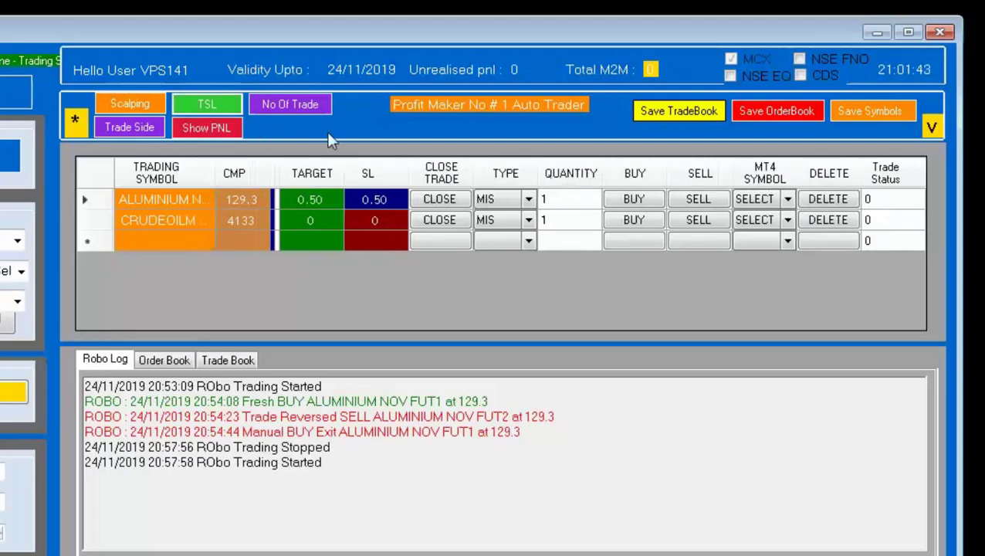
{"action": "left_click", "coordinate": [295, 107]}
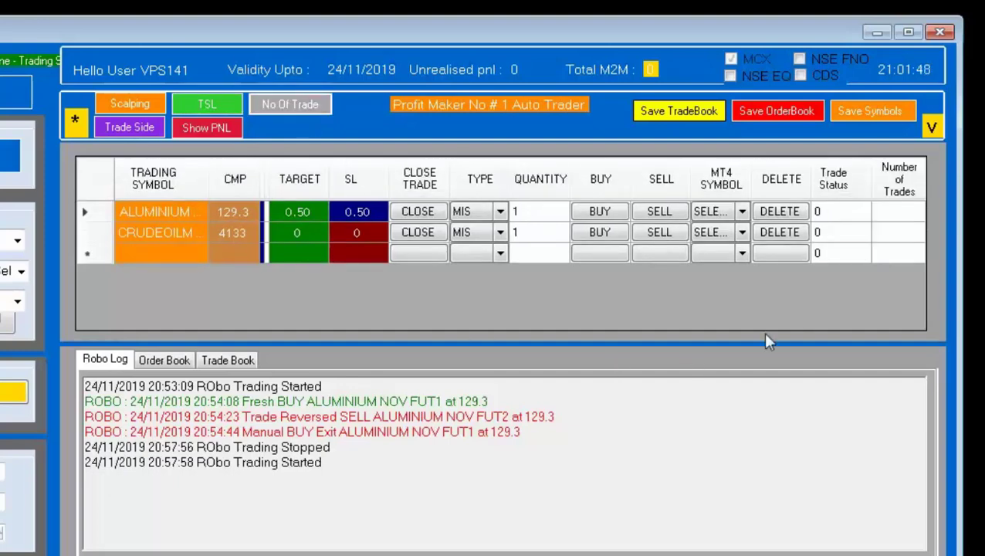
{"action": "left_click", "coordinate": [779, 232]}
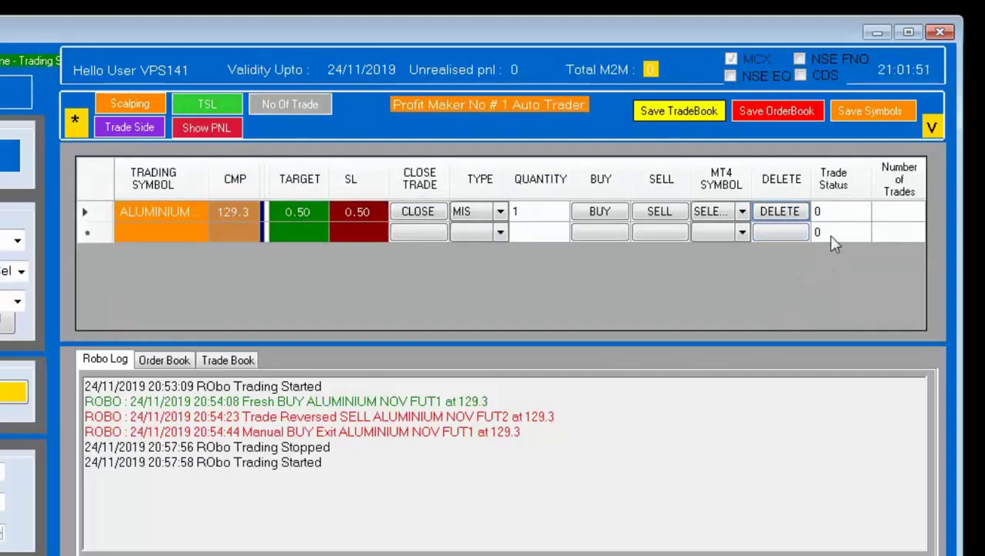
Set the Number of Trades of the aluminium symbol to 5.
{"action": "left_click", "coordinate": [899, 213]}
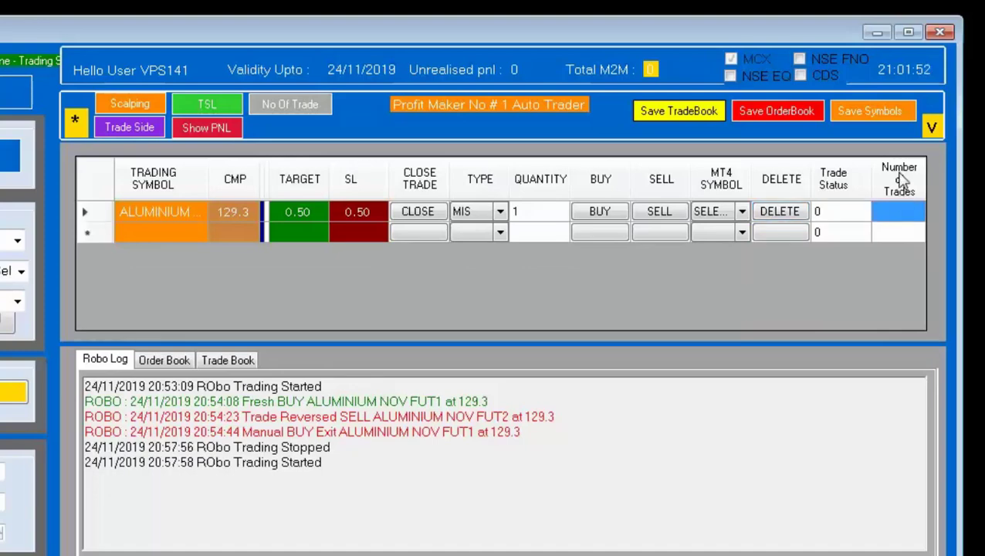
{"action": "type", "text": "5"}
{"action": "left_click", "coordinate": [887, 234]}
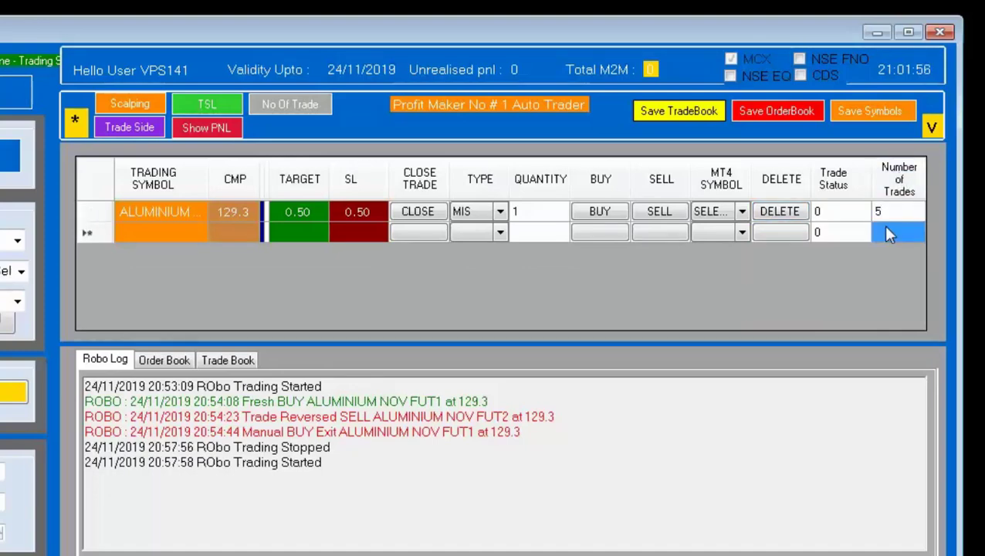
{"action": "left_click", "coordinate": [888, 216]}
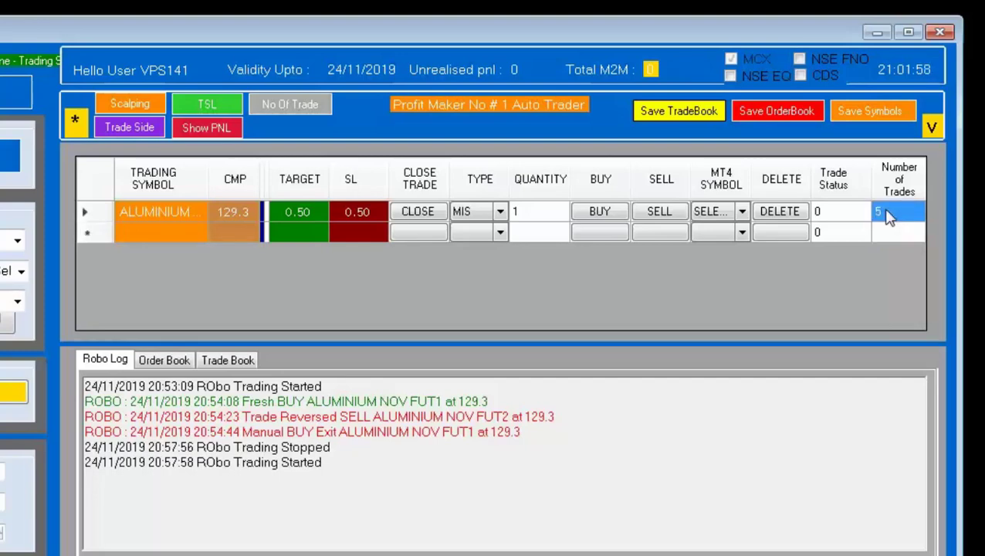
{"action": "left_click", "coordinate": [163, 212]}
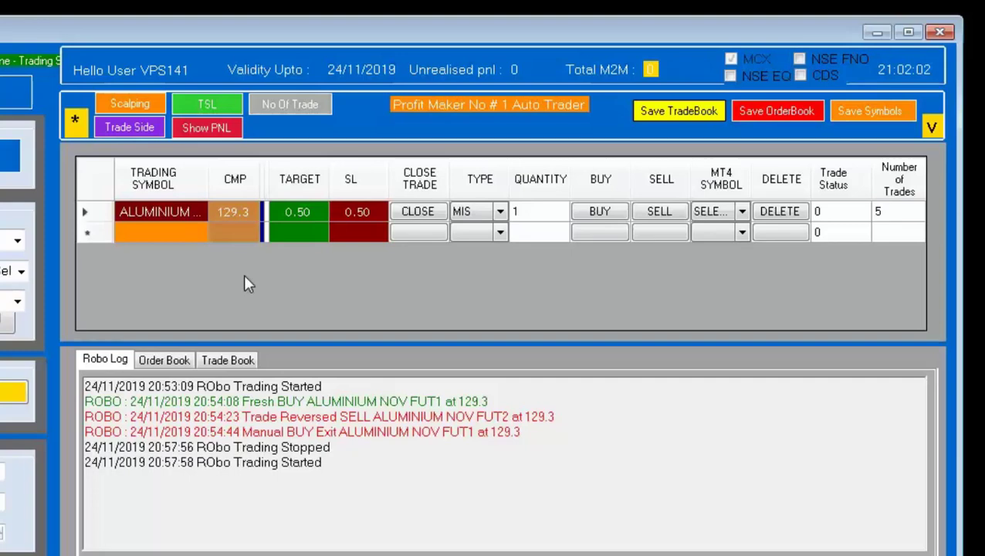
{"action": "left_click", "coordinate": [894, 217]}
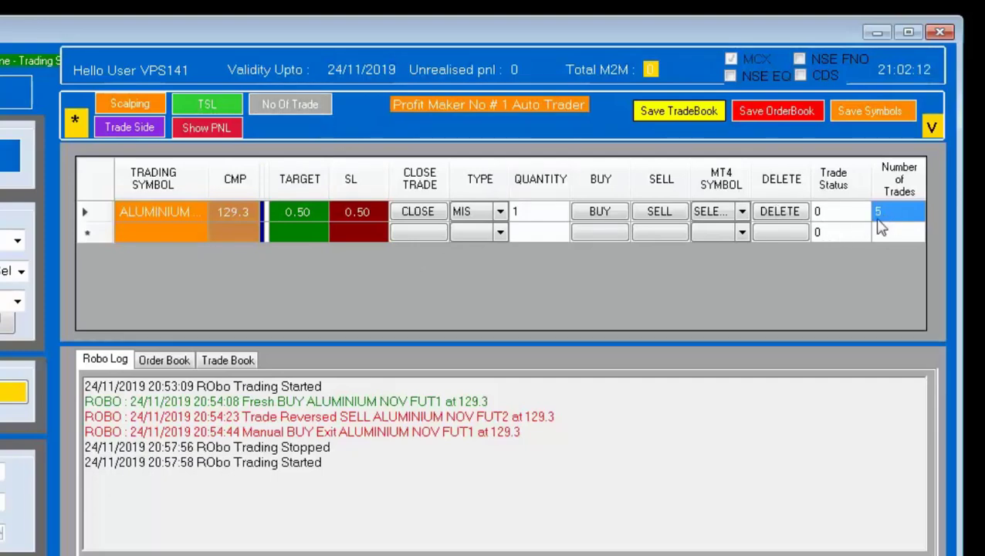
Hide the Number of Trades column and show the TradeSide column in the symbol grid.
{"action": "left_click", "coordinate": [271, 103]}
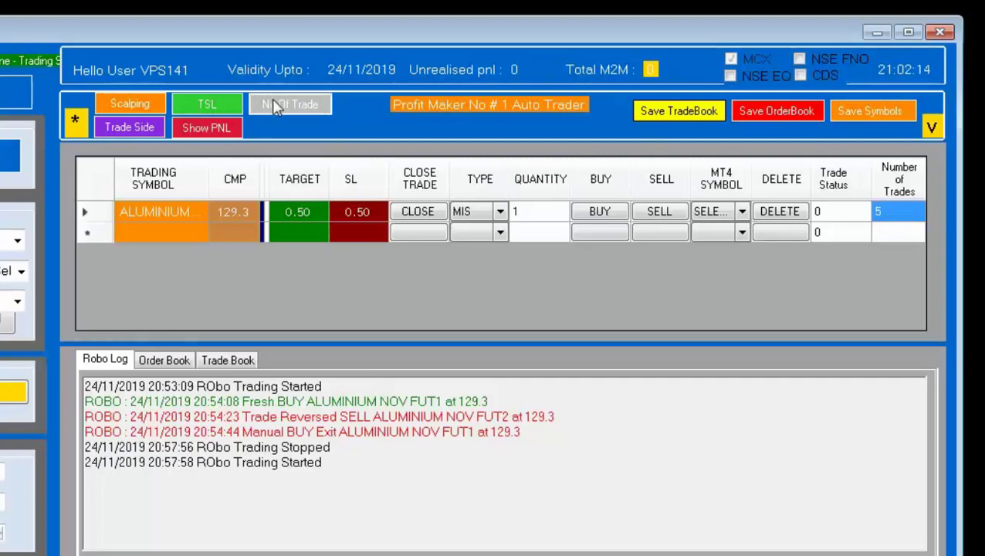
{"action": "left_click", "coordinate": [135, 137]}
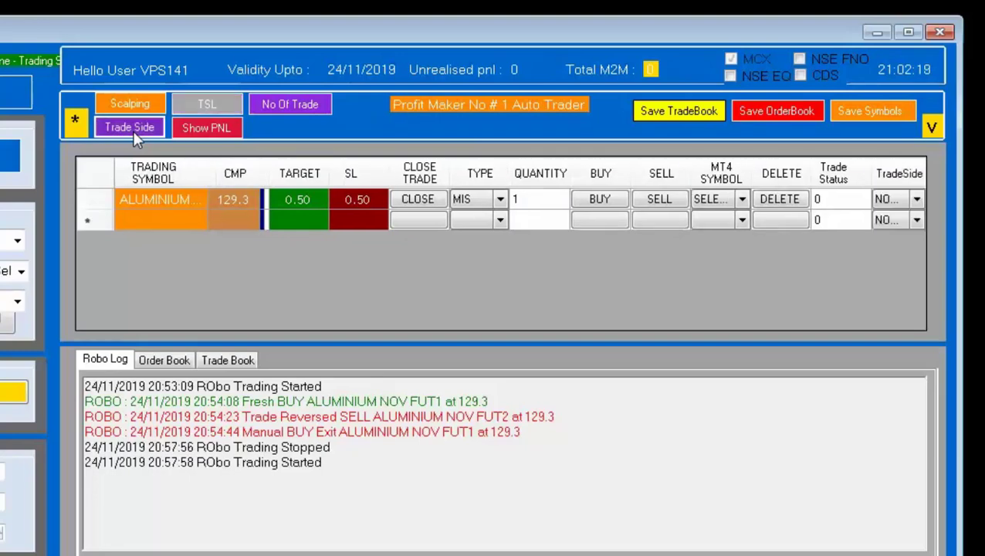
Widen the TradeSide column by narrowing Trade Status, and review the trade side options for the aluminium symbol.
{"action": "left_click", "coordinate": [916, 200]}
{"action": "left_click", "coordinate": [917, 202]}
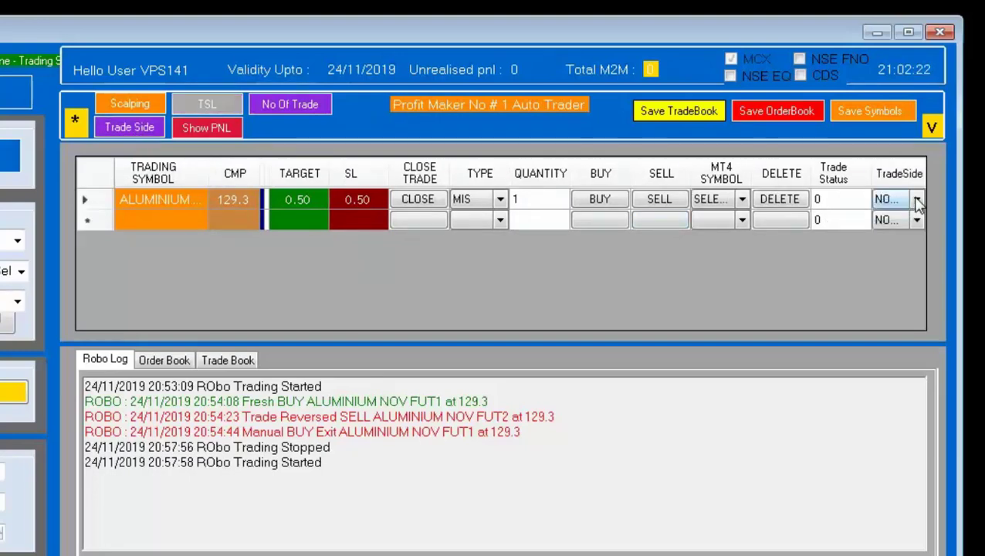
{"action": "left_click", "coordinate": [917, 201]}
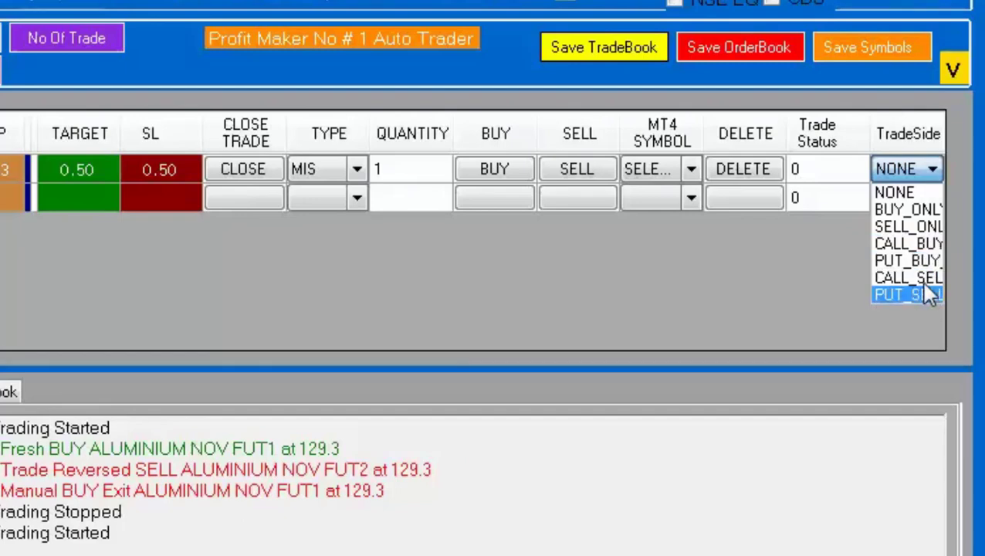
{"action": "left_click", "coordinate": [572, 313]}
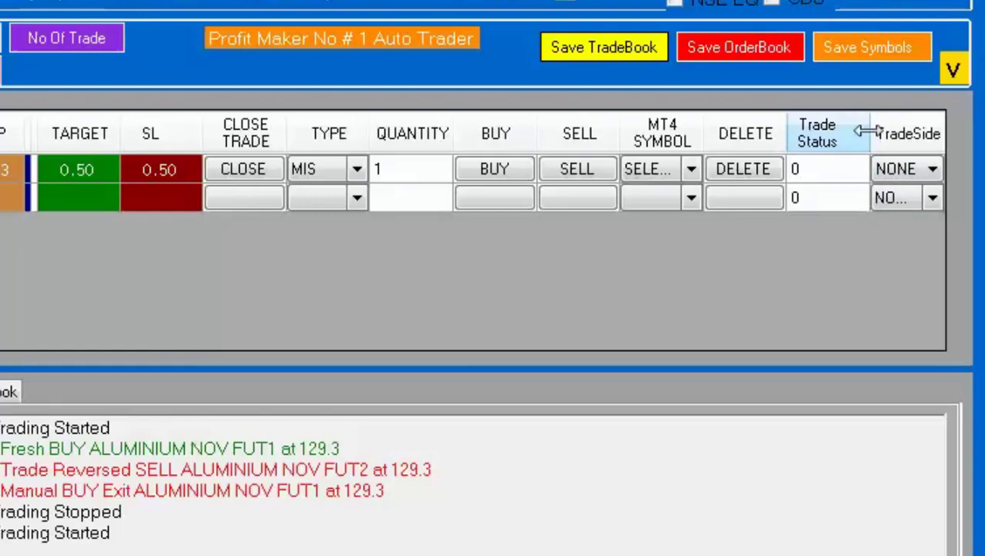
{"action": "left_click_drag", "start_coordinate": [865, 130], "coordinate": [827, 132]}
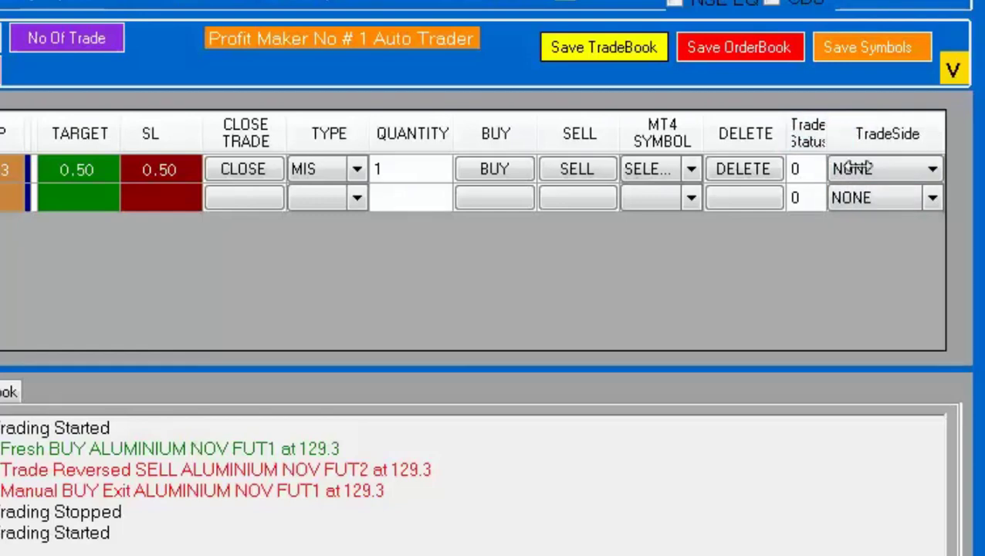
{"action": "left_click", "coordinate": [930, 172]}
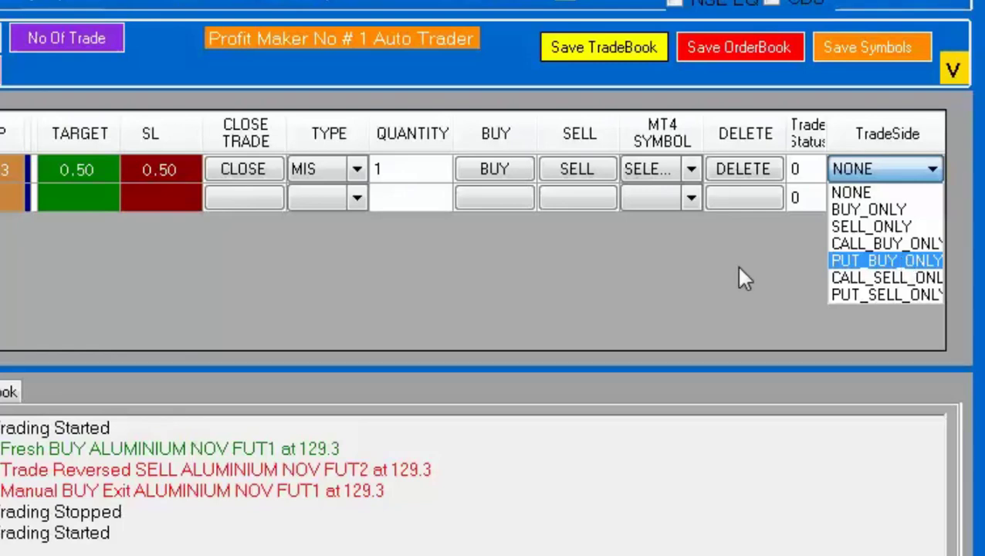
{"action": "left_click", "coordinate": [699, 170]}
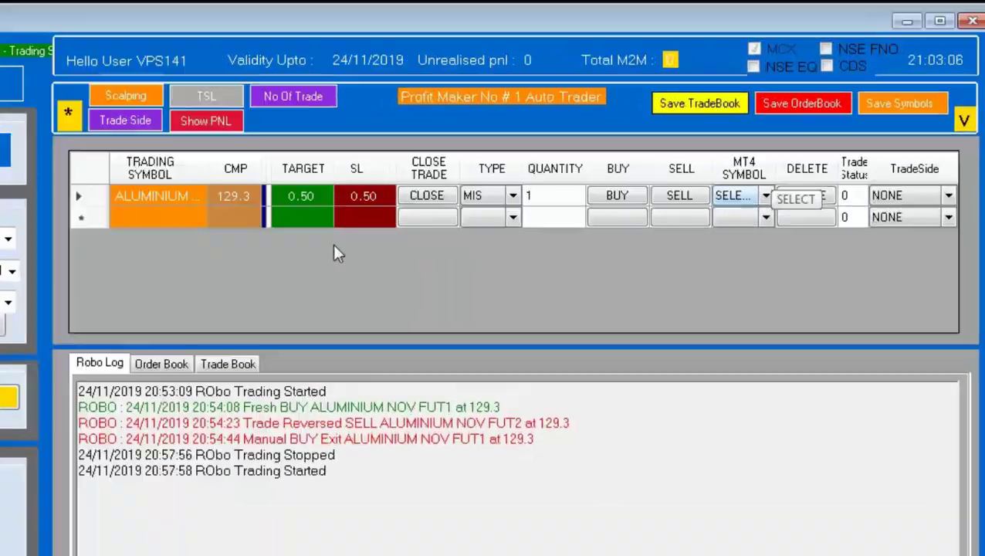
Set the exchange to NFO_OPTIONS and look at its symbol list.
{"action": "left_click", "coordinate": [6, 238]}
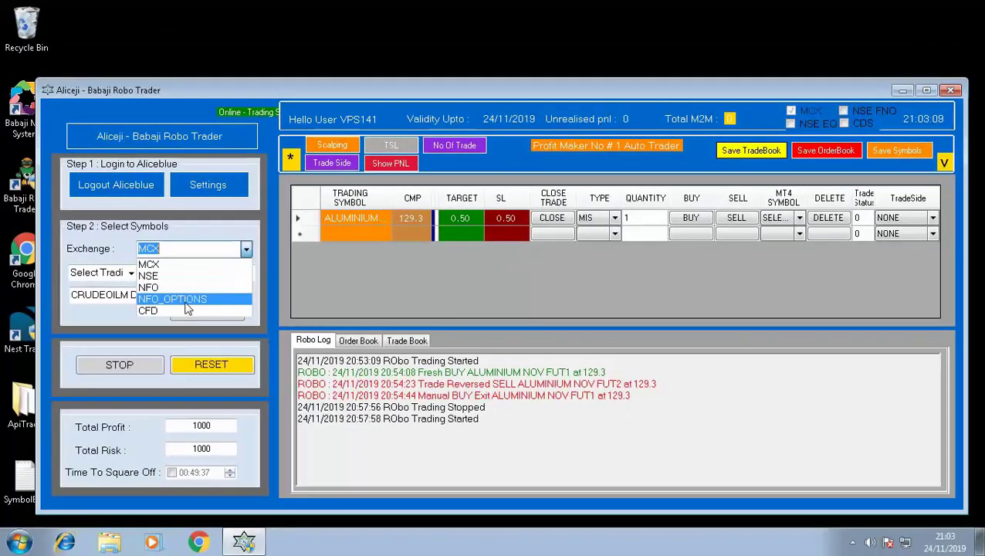
{"action": "left_click", "coordinate": [184, 301]}
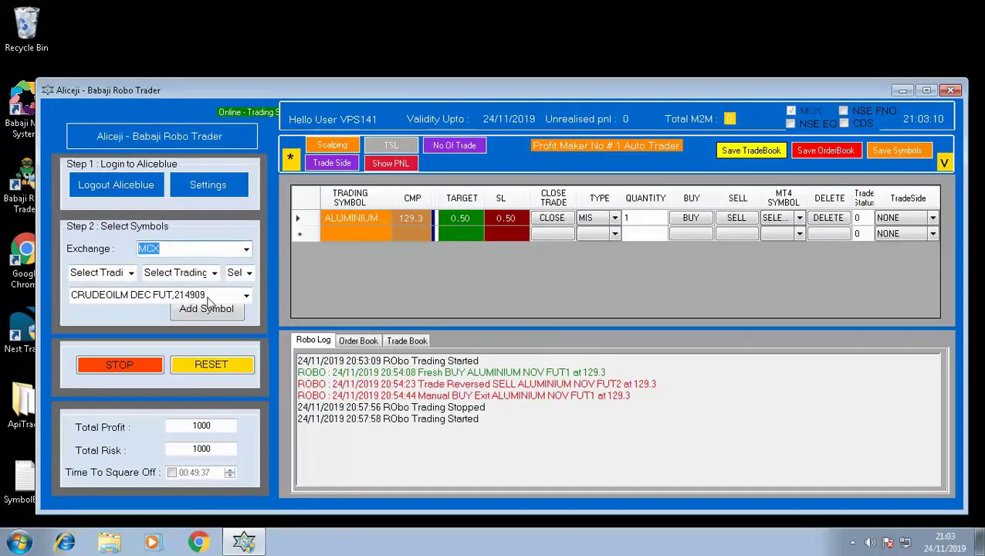
{"action": "left_click", "coordinate": [247, 295]}
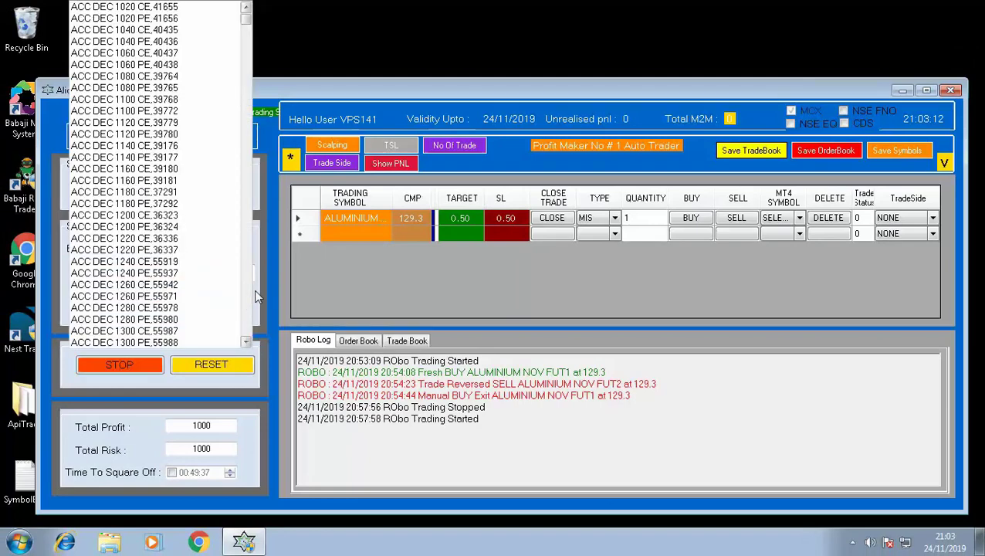
{"action": "key", "text": "Escape"}
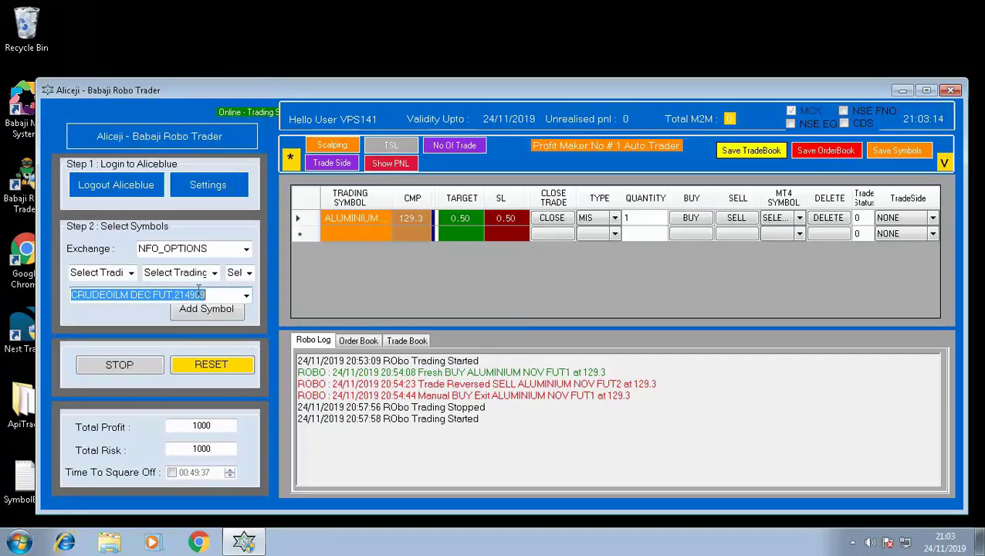
Search the NFO_OPTIONS symbols for BANKNIFTY NOV.
{"action": "type", "text": "BANKN"}
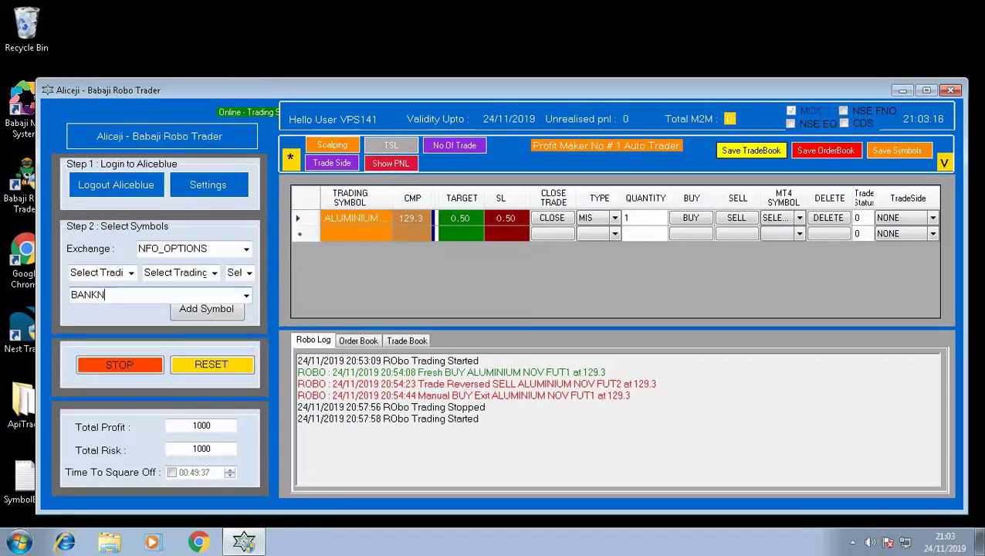
{"action": "type", "text": "IFTY"}
{"action": "key", "text": "BackSpace"}
{"action": "key", "text": "BackSpace"}
{"action": "key", "text": "BackSpace"}
{"action": "key", "text": "BackSpace"}
{"action": "key", "text": "BackSpace"}
{"action": "key", "text": "BackSpace"}
{"action": "key", "text": "BackSpace"}
{"action": "key", "text": "BackSpace"}
{"action": "key", "text": "BackSpace"}
{"action": "type", "text": "BANK"}
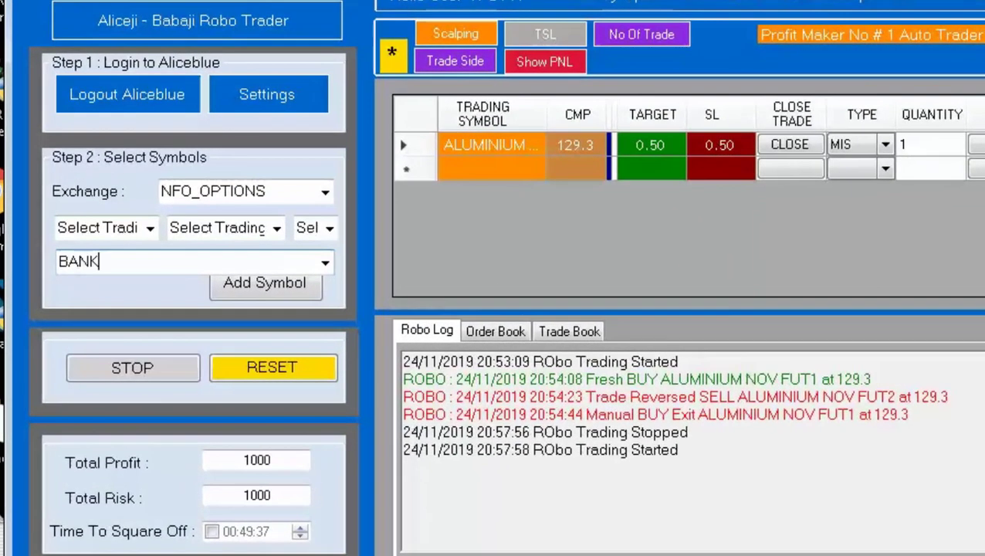
{"action": "type", "text": "NIFTY NO"}
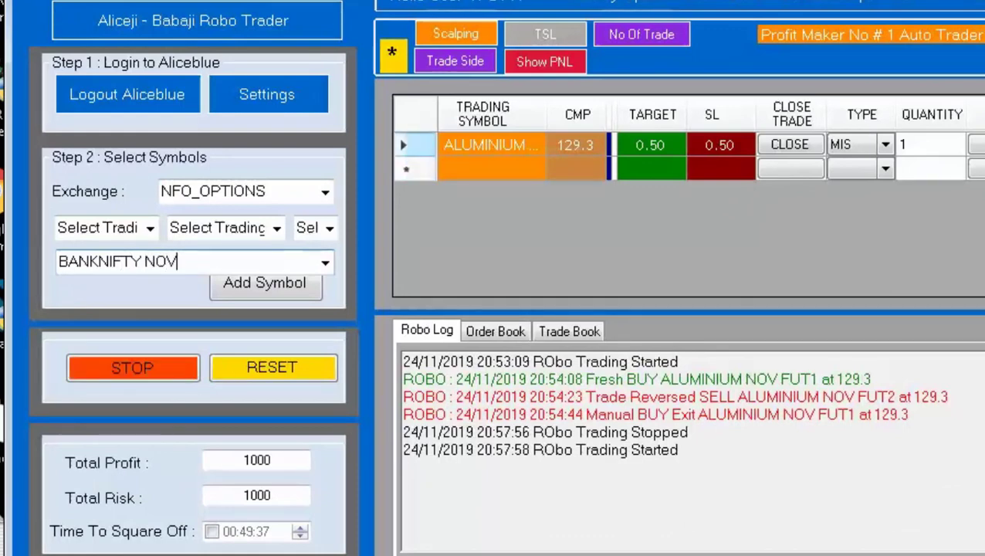
{"action": "type", "text": "V"}
{"action": "key", "text": "Down"}
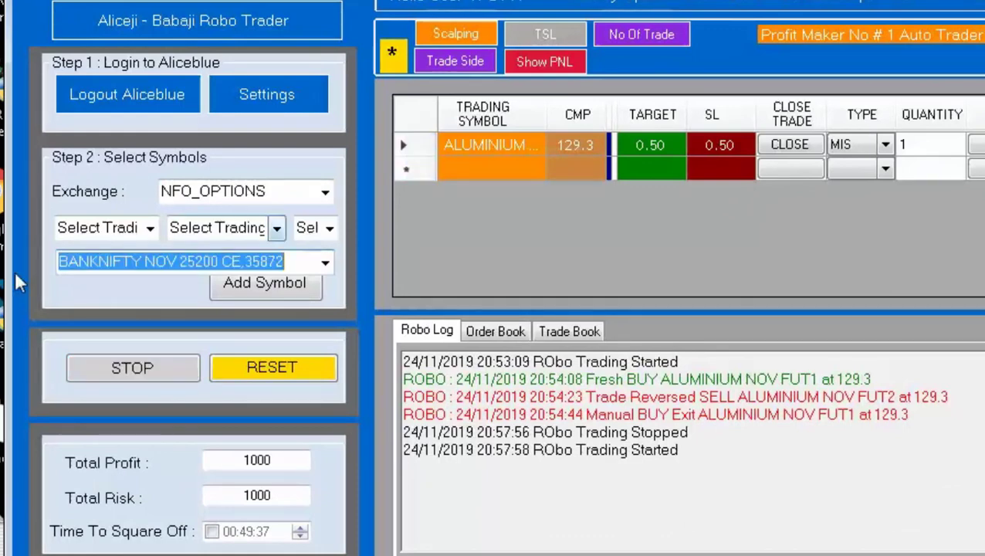
Choose the BANKNIFTY NOV 31500 CE option and add it to the symbol grid.
{"action": "left_click", "coordinate": [325, 262]}
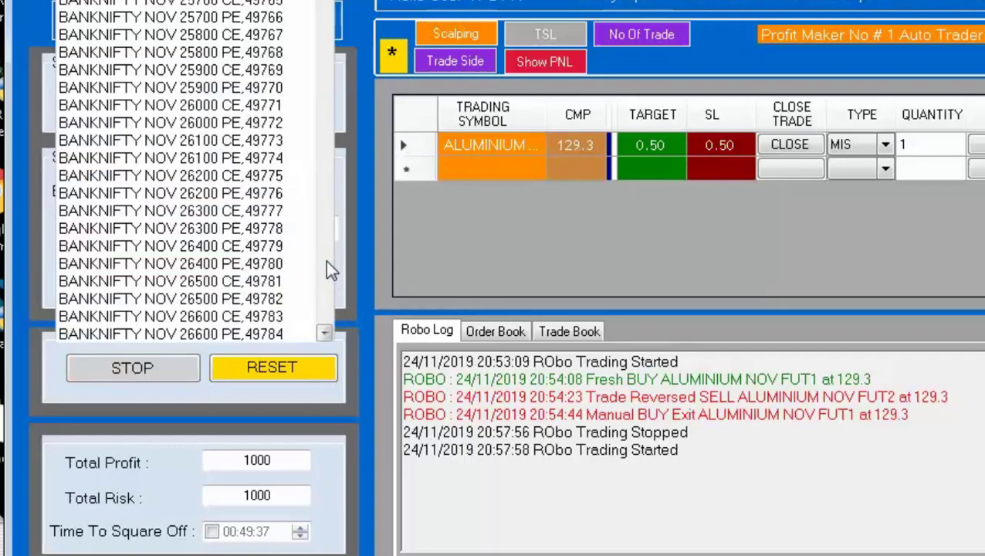
{"action": "scroll", "coordinate": [330, 166], "scroll_direction": "down", "scroll_amount": 15}
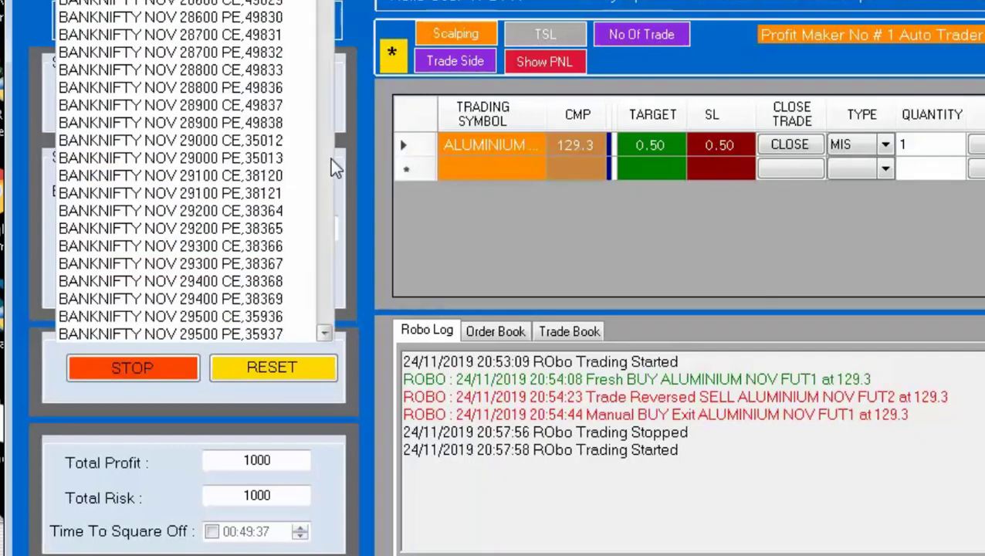
{"action": "scroll", "coordinate": [331, 165], "scroll_direction": "down", "scroll_amount": 19}
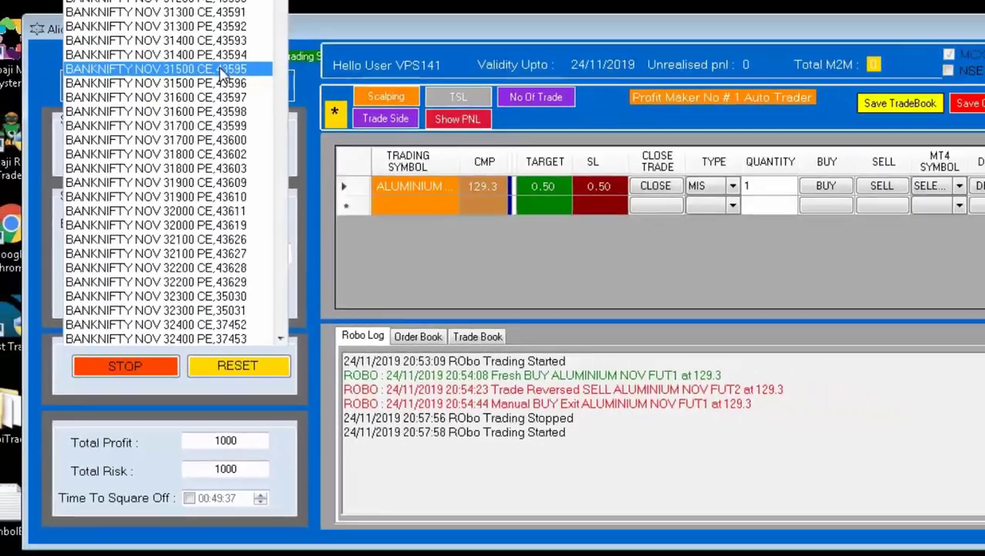
{"action": "left_click", "coordinate": [232, 2]}
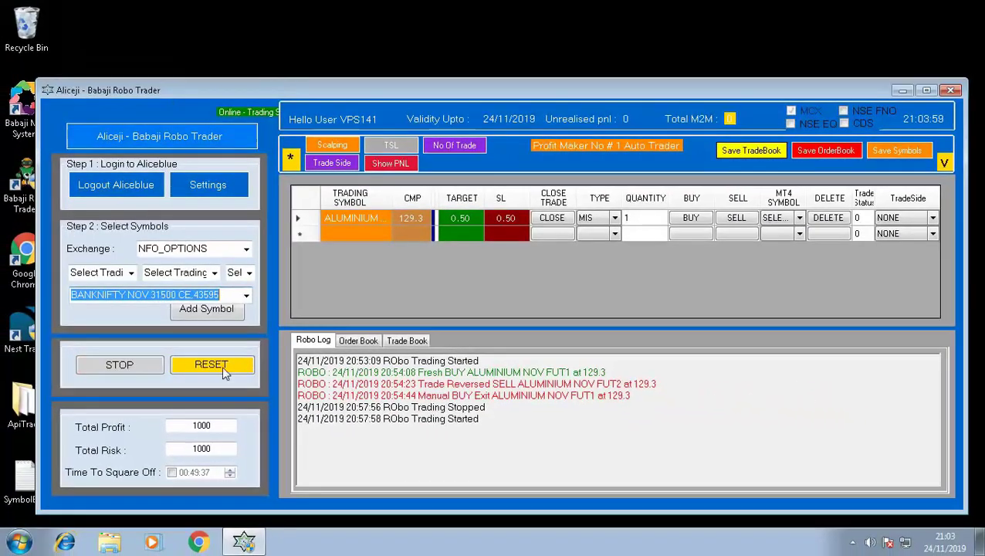
{"action": "left_click", "coordinate": [198, 317]}
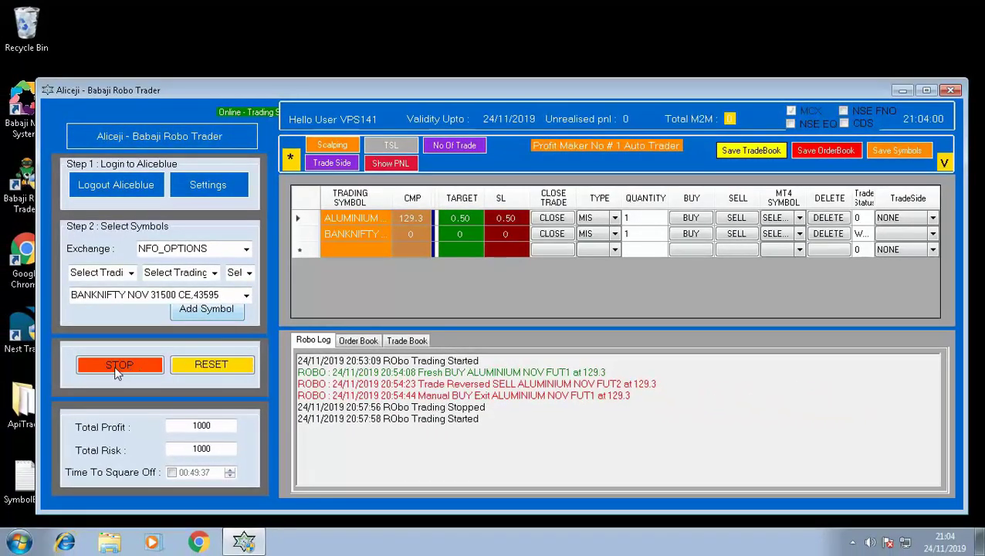
Stop and restart robo trading to load the current price of the BANKNIFTY option.
{"action": "left_click", "coordinate": [115, 366]}
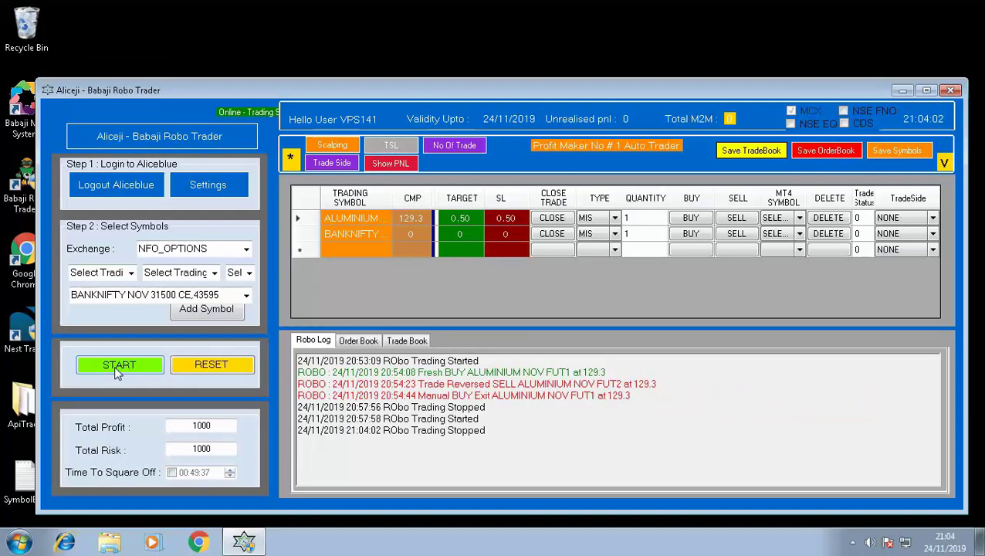
{"action": "left_click", "coordinate": [115, 365]}
{"action": "left_click", "coordinate": [412, 232]}
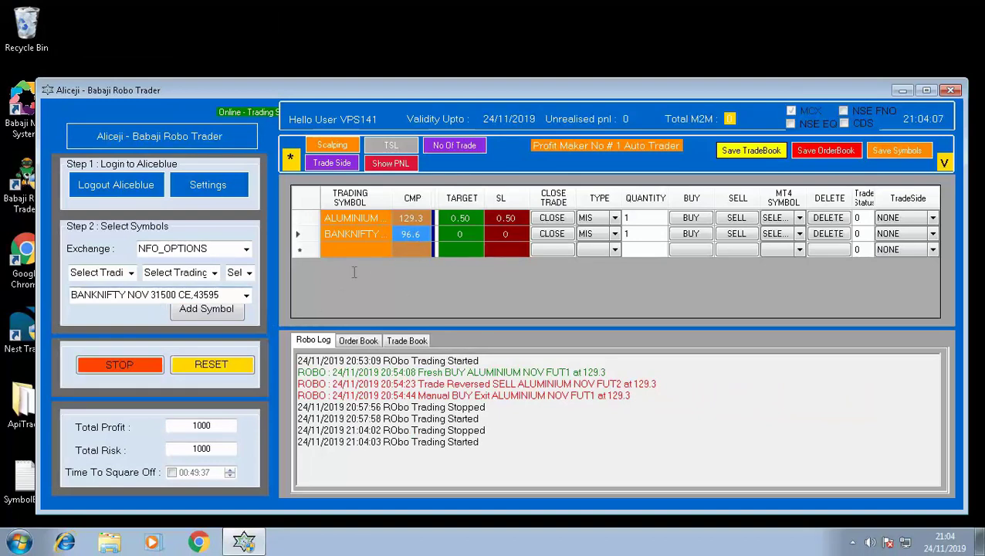
Slightly narrow the Trading Symbol column and delete the aluminium symbol from the grid.
{"action": "mouse_move", "coordinate": [393, 199]}
{"action": "left_mouse_down"}
{"action": "mouse_move", "coordinate": [432, 200]}
{"action": "mouse_move", "coordinate": [388, 194]}
{"action": "left_mouse_up"}
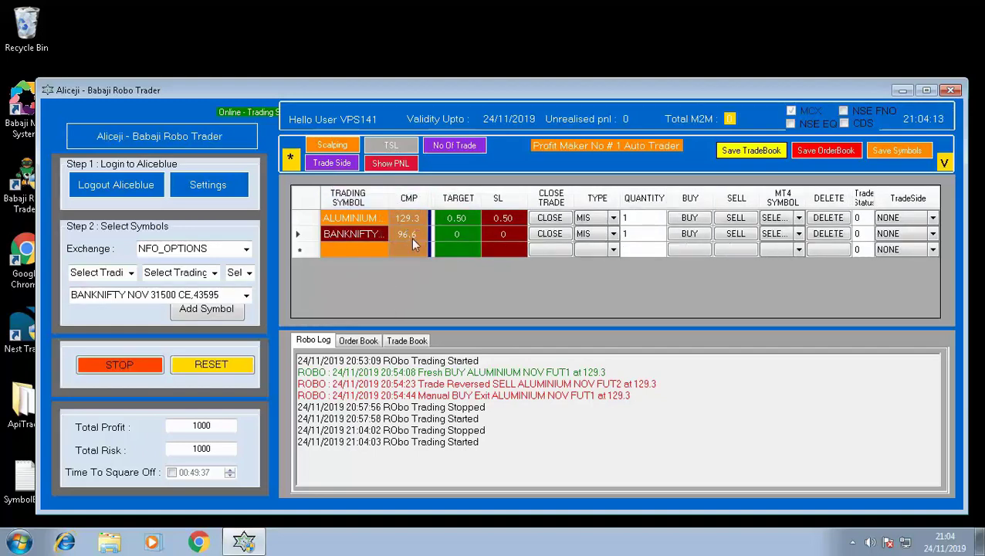
{"action": "left_click", "coordinate": [829, 218]}
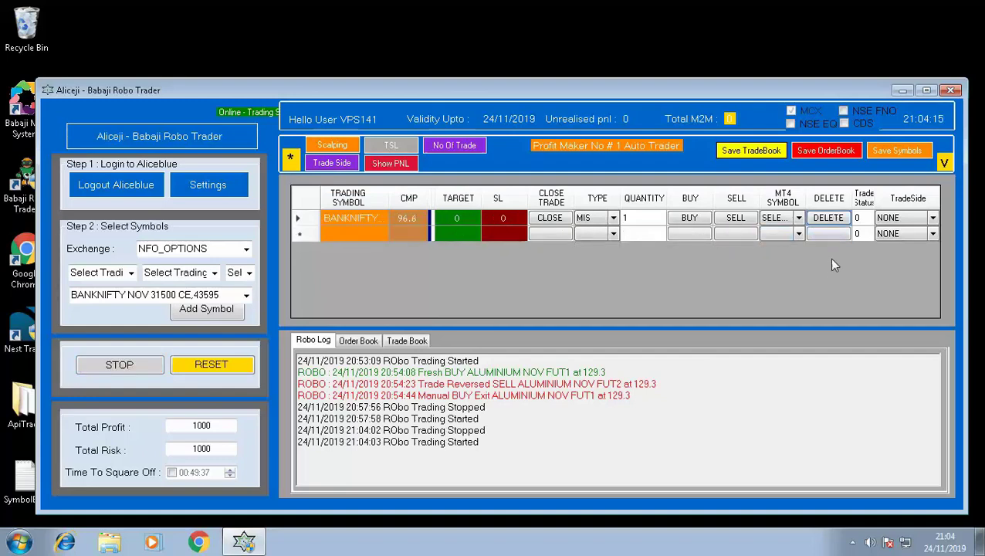
{"action": "left_click", "coordinate": [379, 216]}
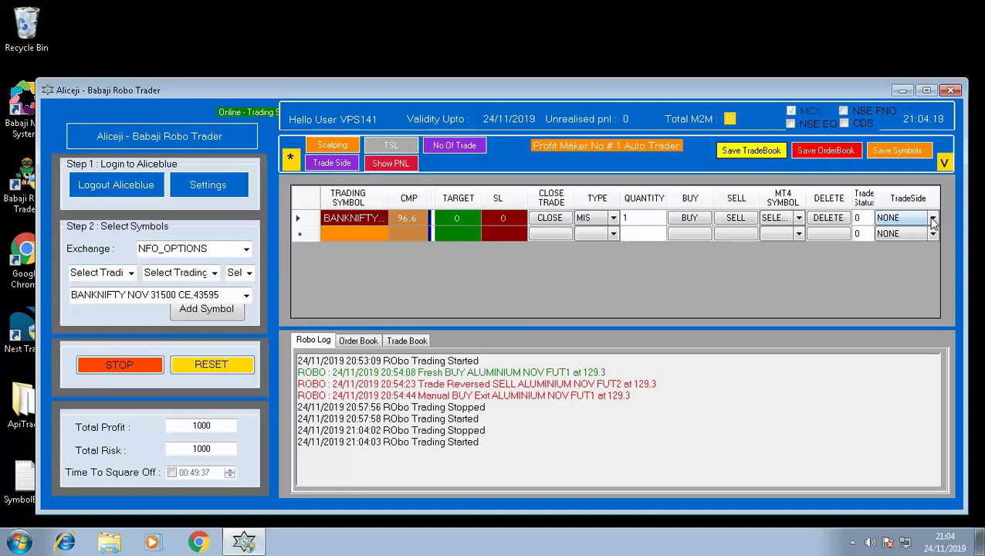
Move the trader window clear of the desktop shortcuts, launch Babaji MT4 System, dismiss its BANKNIFTY alert and return to the robo trader.
{"action": "left_click_drag", "start_coordinate": [374, 92], "coordinate": [396, 76]}
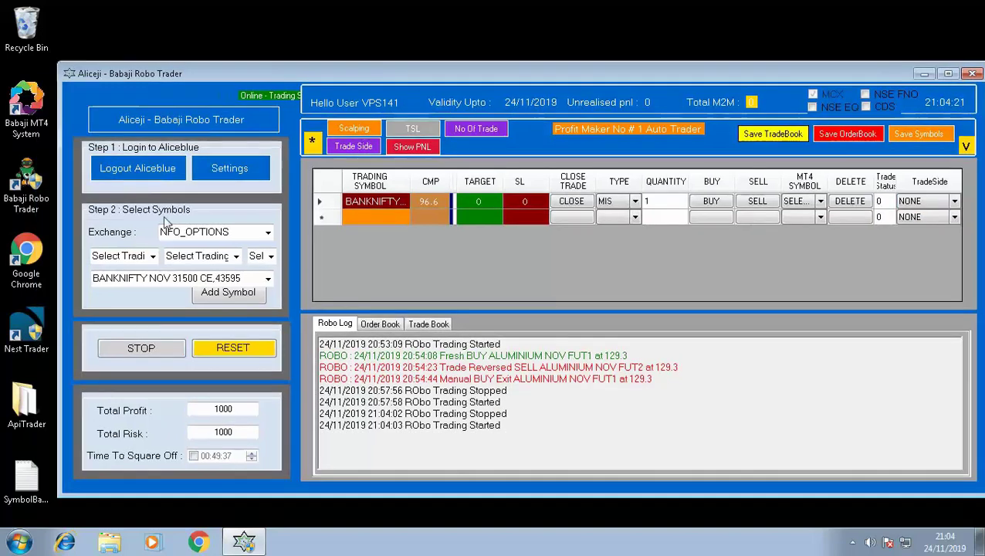
{"action": "double_click", "coordinate": [27, 108]}
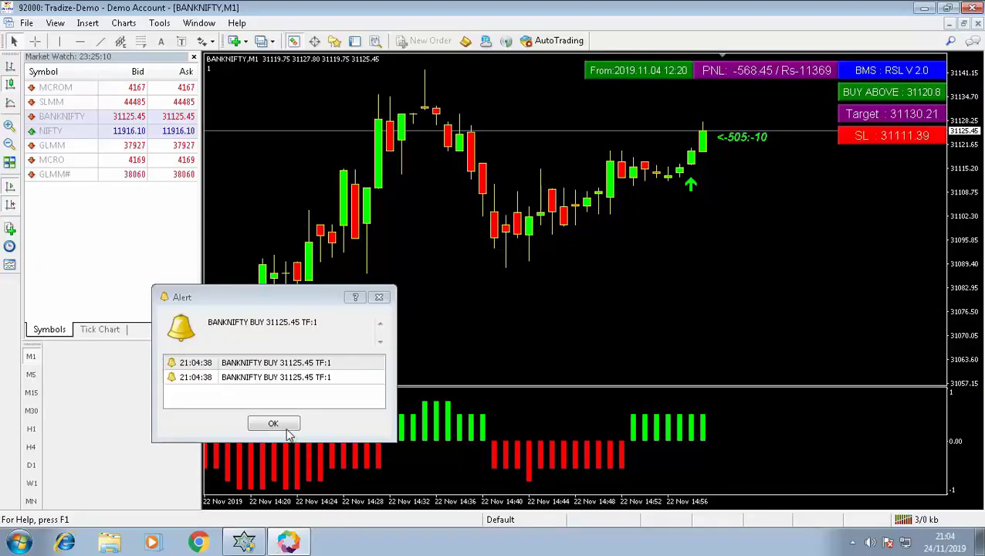
{"action": "left_click", "coordinate": [289, 417]}
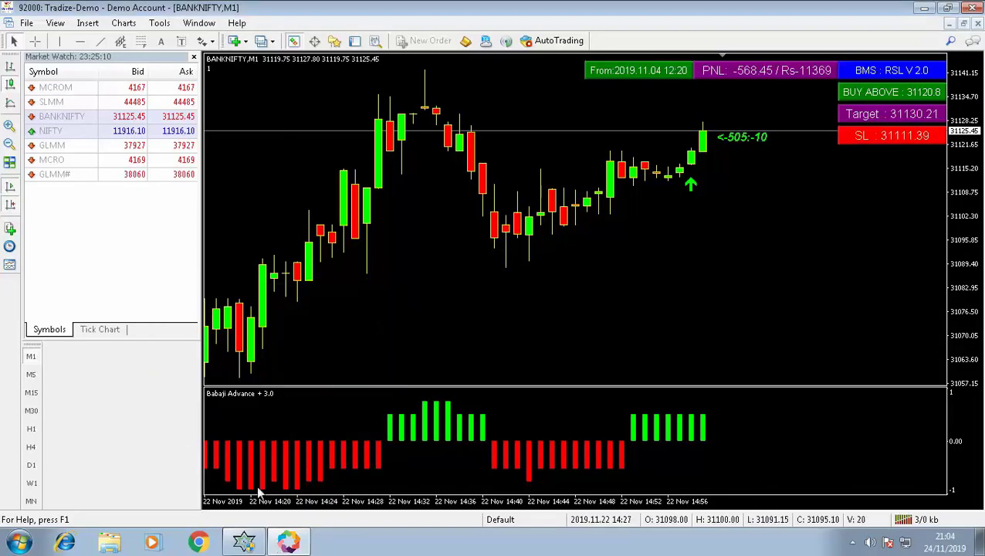
{"action": "left_click", "coordinate": [288, 541]}
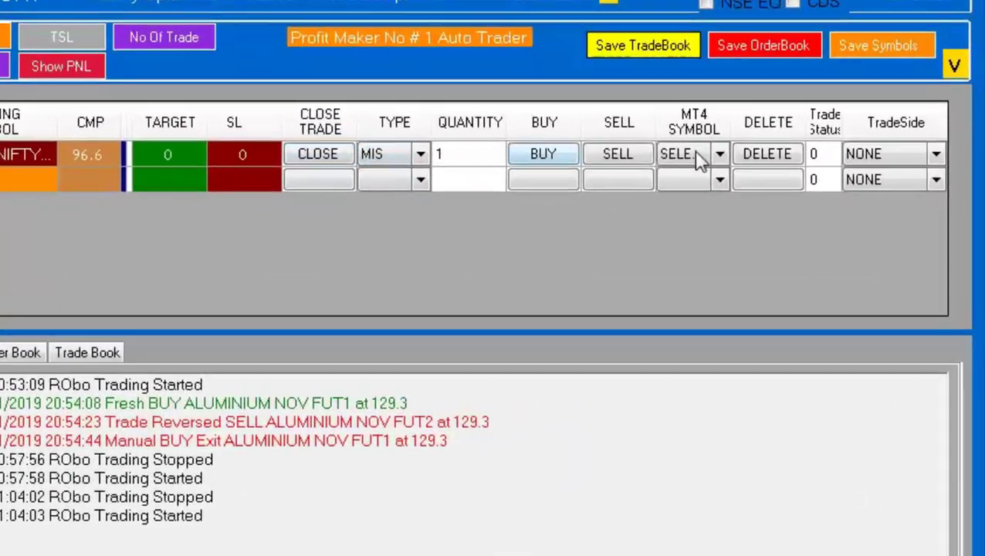
Widen the MT4 Symbol column in the grid so its symbol names can be read in full.
{"action": "left_click", "coordinate": [698, 154]}
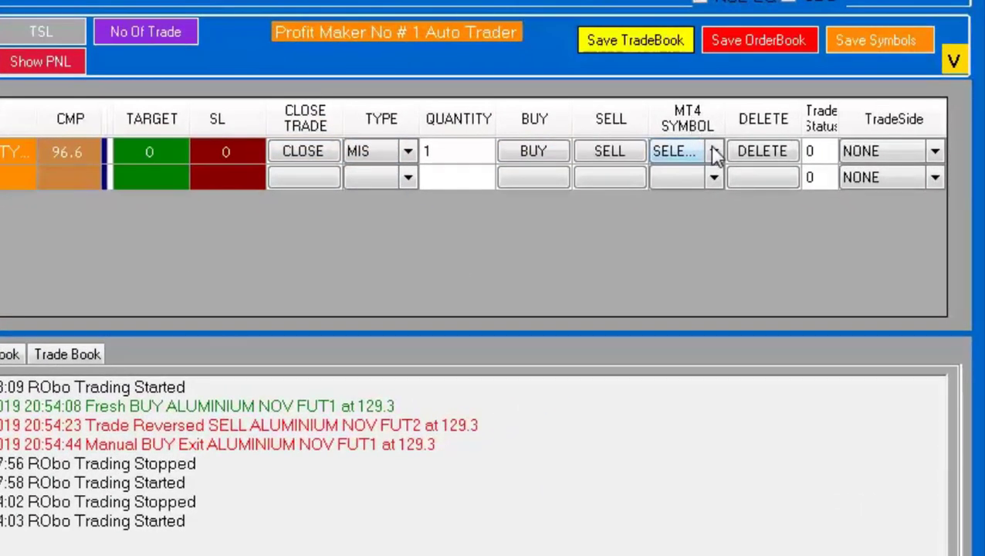
{"action": "left_click", "coordinate": [714, 151]}
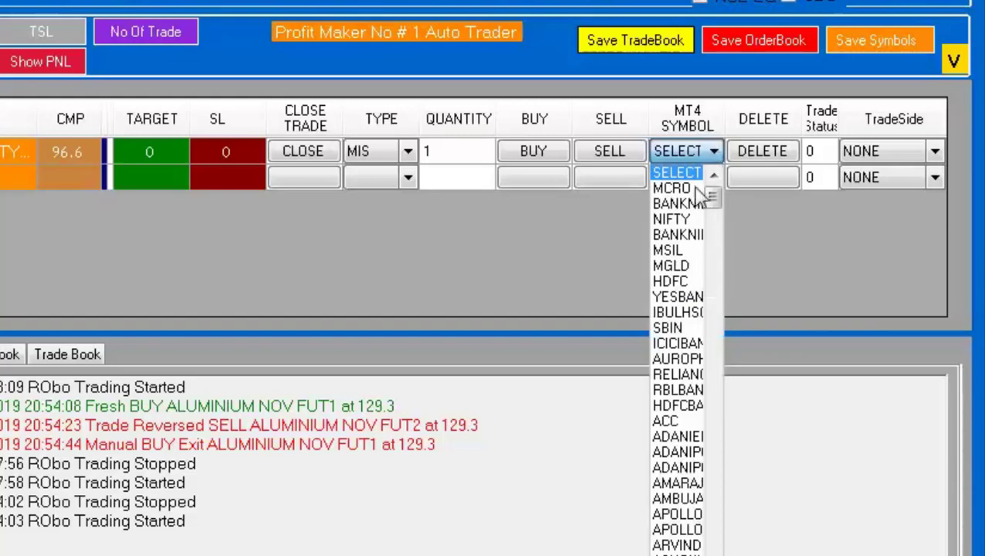
{"action": "left_click", "coordinate": [730, 127]}
{"action": "left_click_drag", "start_coordinate": [729, 121], "coordinate": [762, 179]}
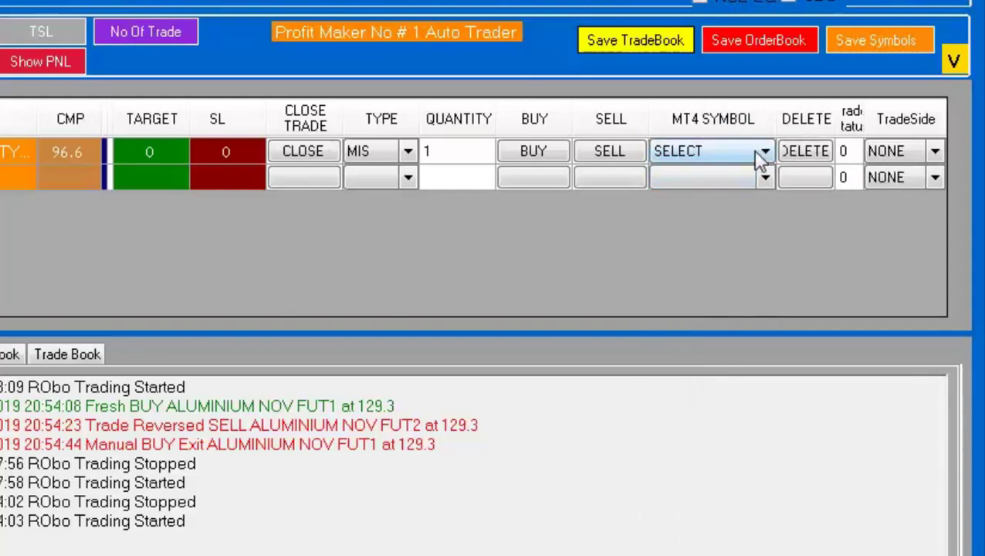
Set the MT4 symbol of the BANKNIFTY NOV 31500 CE row to BANKNIFTY, checking the symbol against the MT4 chart.
{"action": "left_click", "coordinate": [763, 152]}
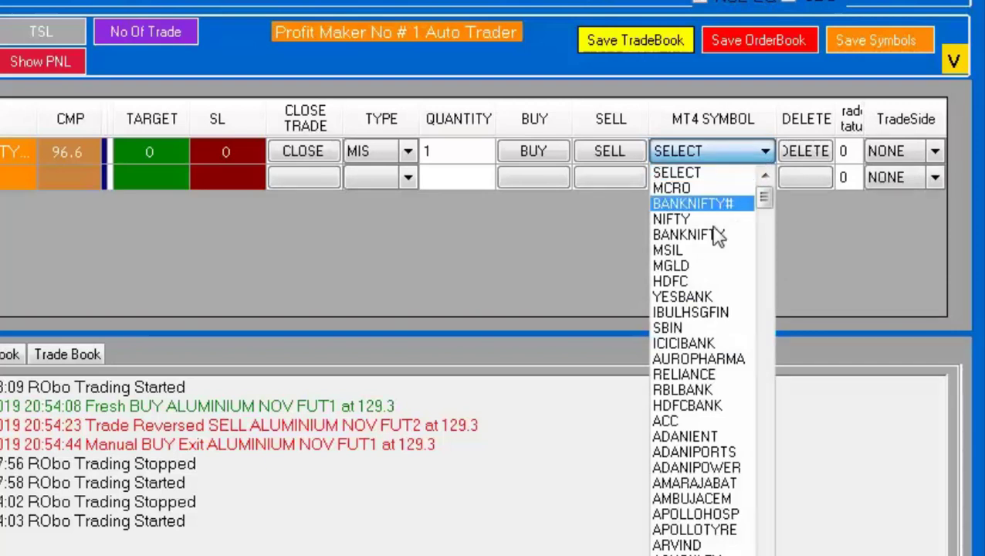
{"action": "left_click", "coordinate": [689, 233]}
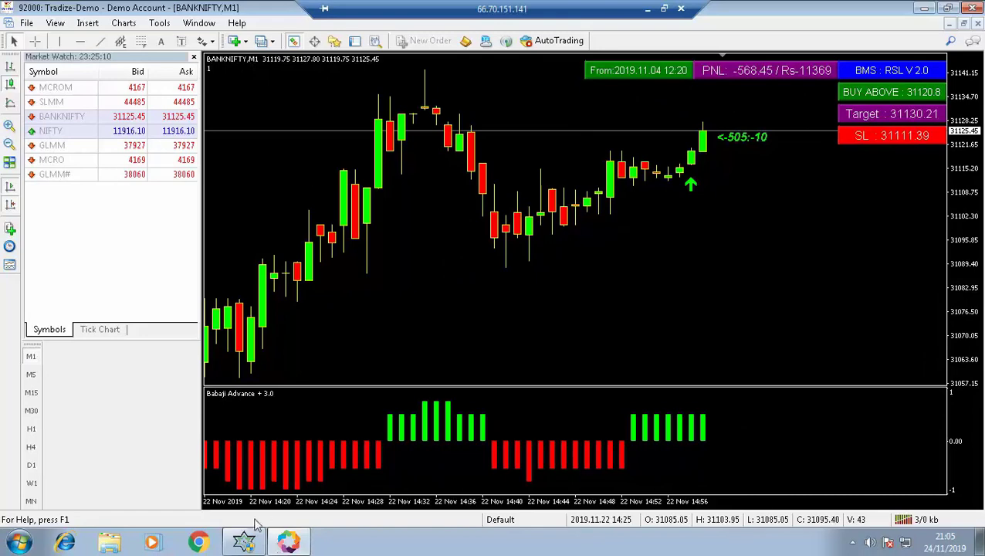
{"action": "left_click", "coordinate": [288, 540]}
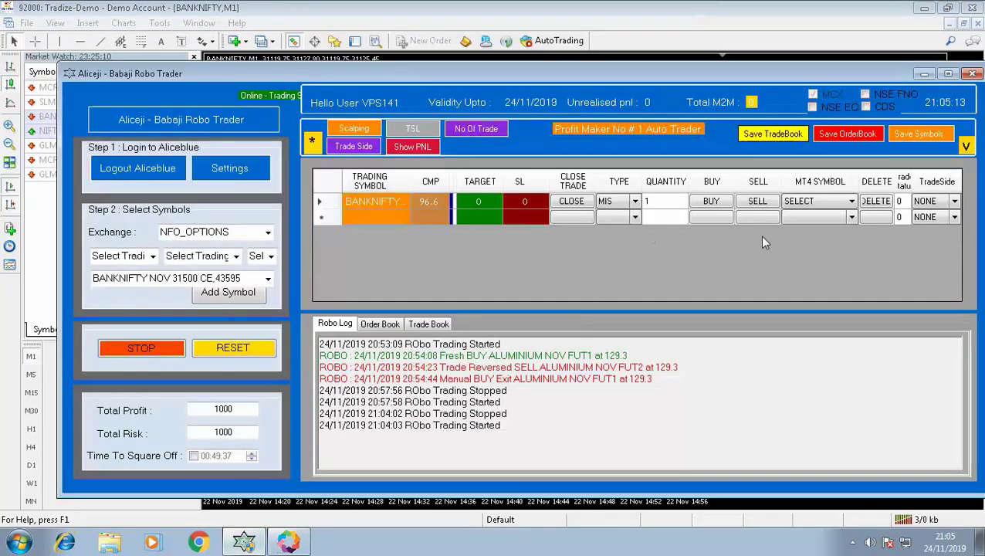
{"action": "left_click", "coordinate": [838, 203]}
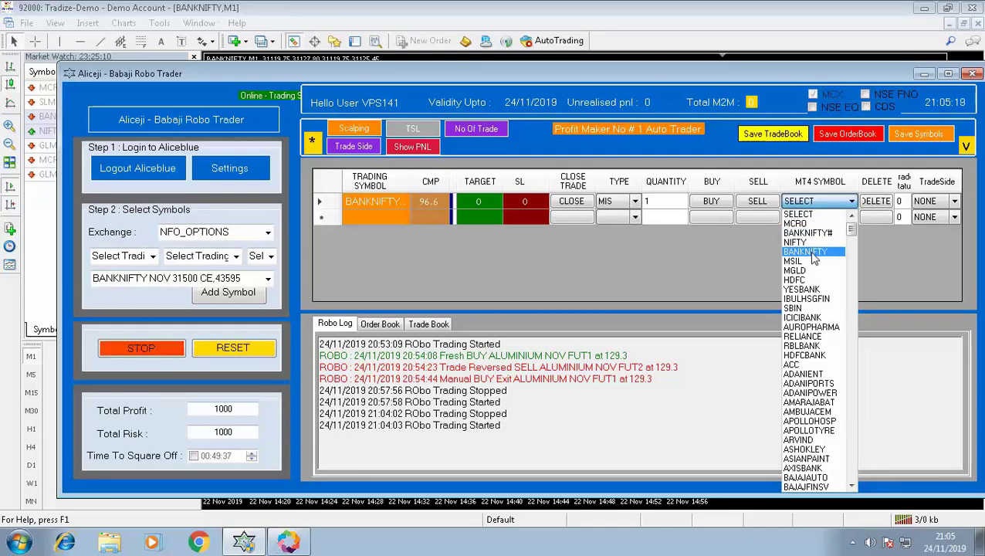
{"action": "left_click", "coordinate": [805, 252]}
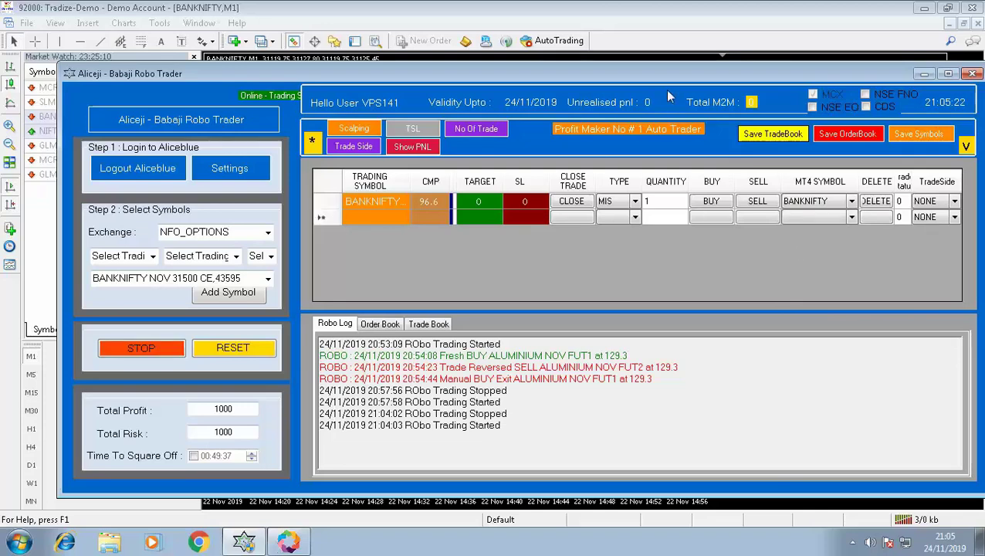
Highlight the fresh BANKNIFTY buy entry in the robo log and compare it with the buy arrow on the MT4 chart.
{"action": "left_click_drag", "start_coordinate": [662, 69], "coordinate": [629, 67]}
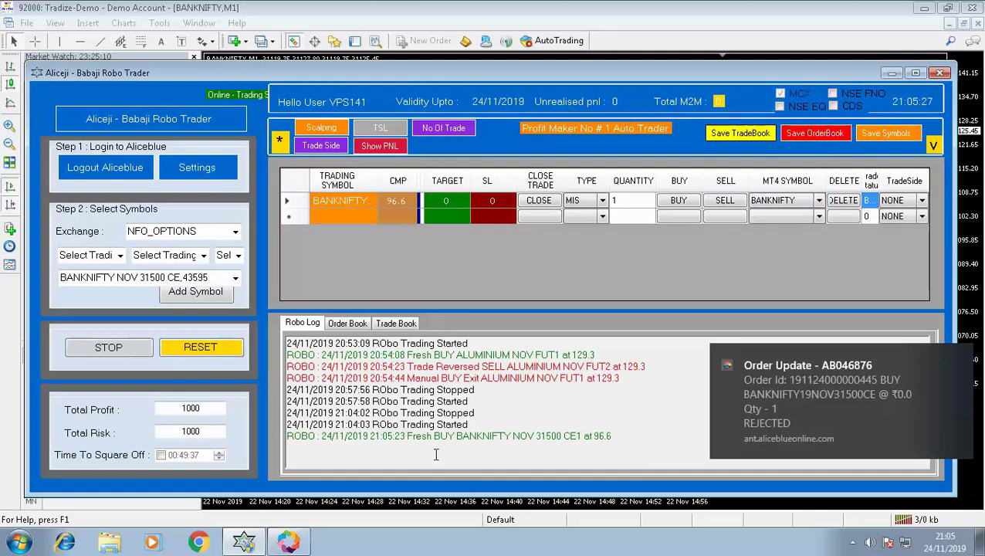
{"action": "left_click_drag", "start_coordinate": [432, 435], "coordinate": [585, 436]}
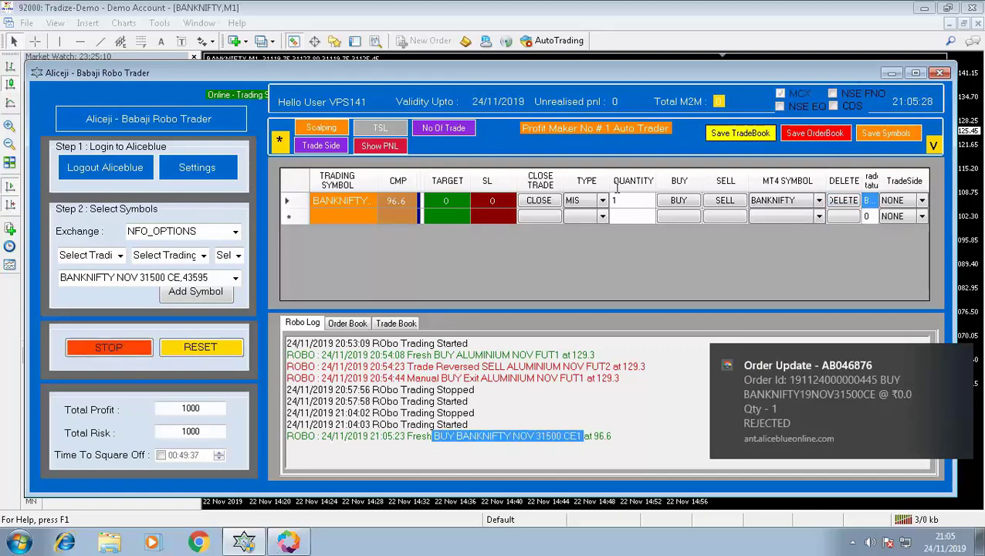
{"action": "left_click", "coordinate": [719, 12]}
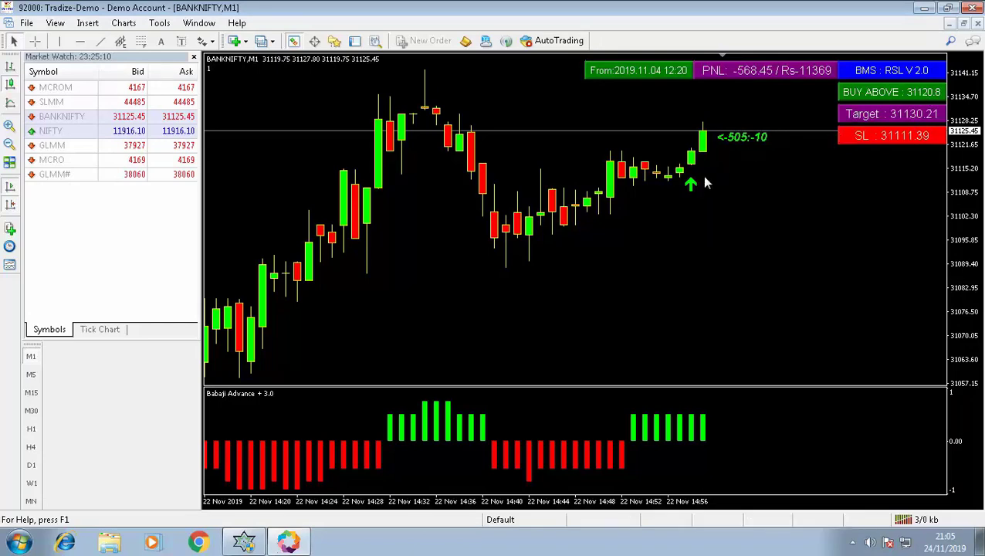
{"action": "left_click", "coordinate": [245, 543]}
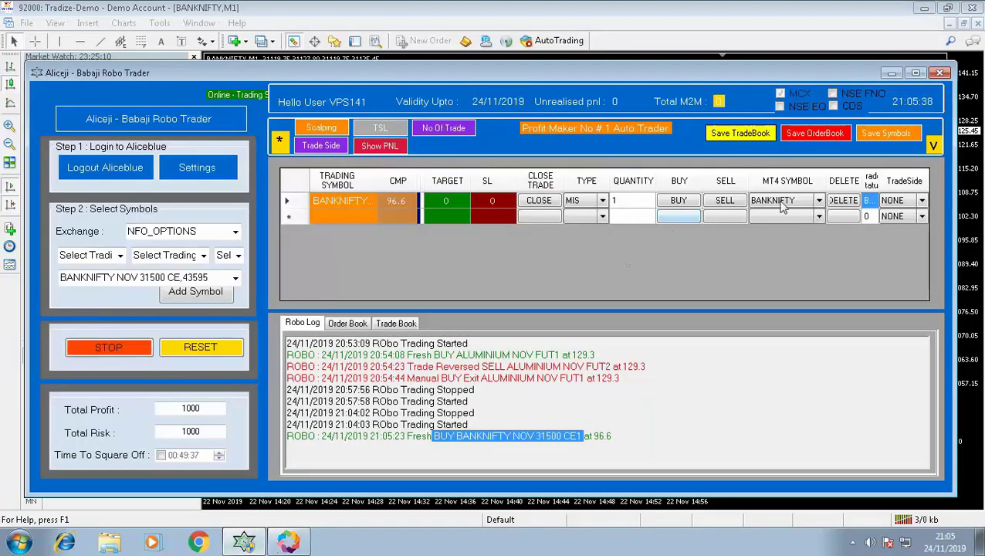
Set the BANKNIFTY 31500 CE row's trade side to CALL_BUY_ONLY and narrow the MT4 Symbol column in the grid.
{"action": "left_click", "coordinate": [922, 201]}
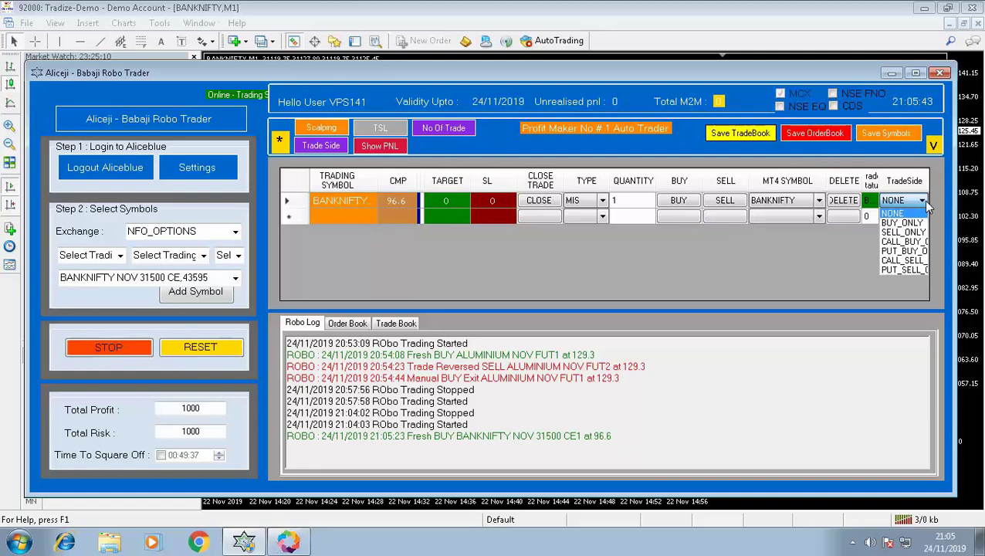
{"action": "left_click", "coordinate": [795, 37]}
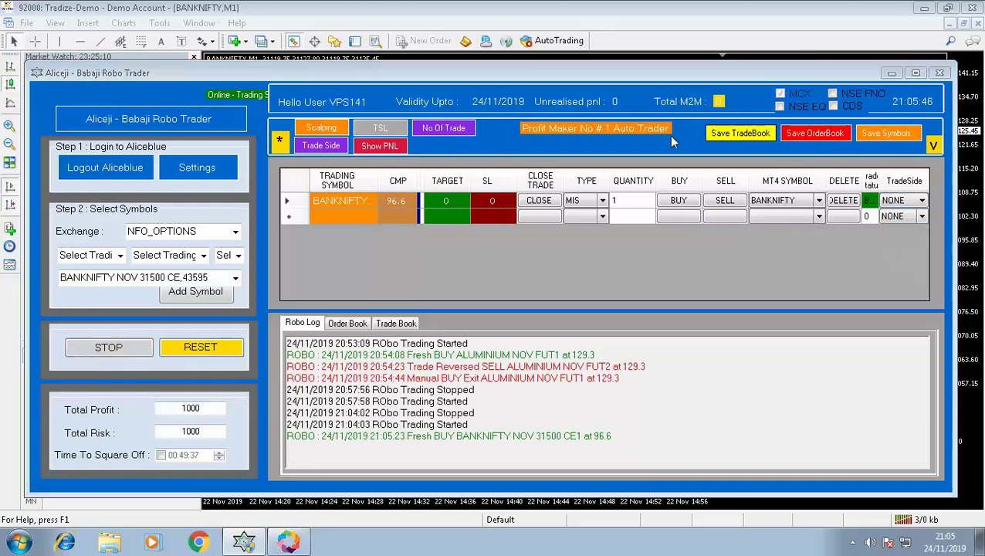
{"action": "left_click", "coordinate": [699, 49]}
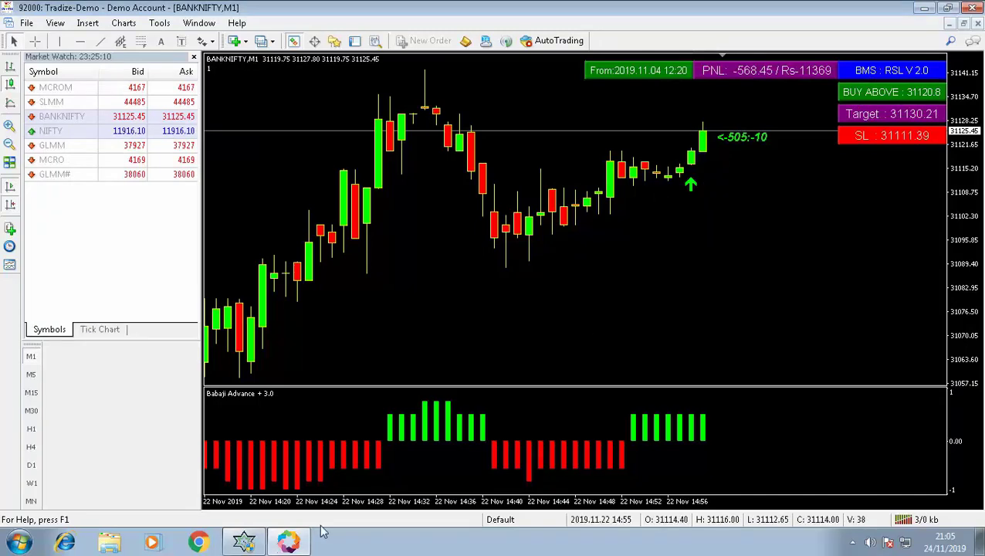
{"action": "left_click", "coordinate": [288, 540]}
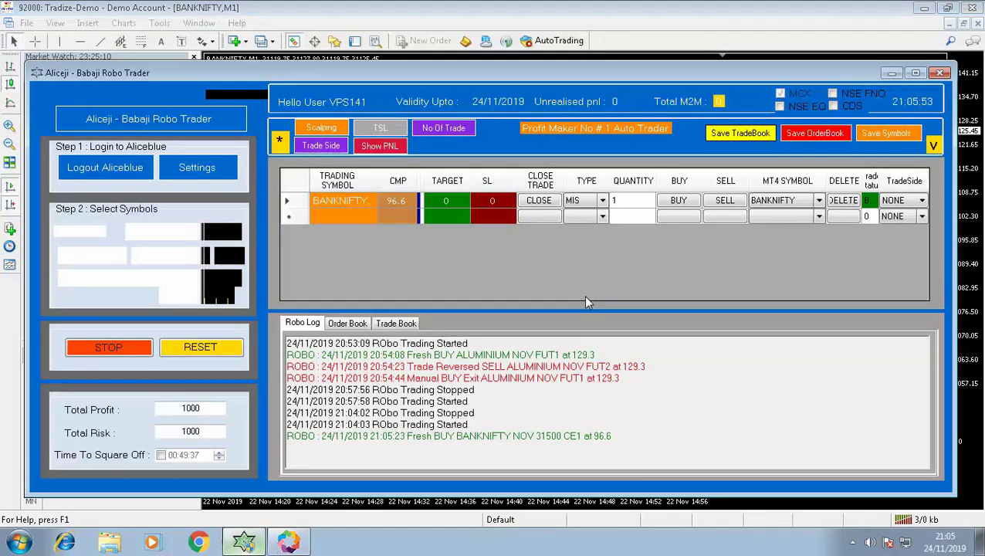
{"action": "left_click", "coordinate": [922, 201]}
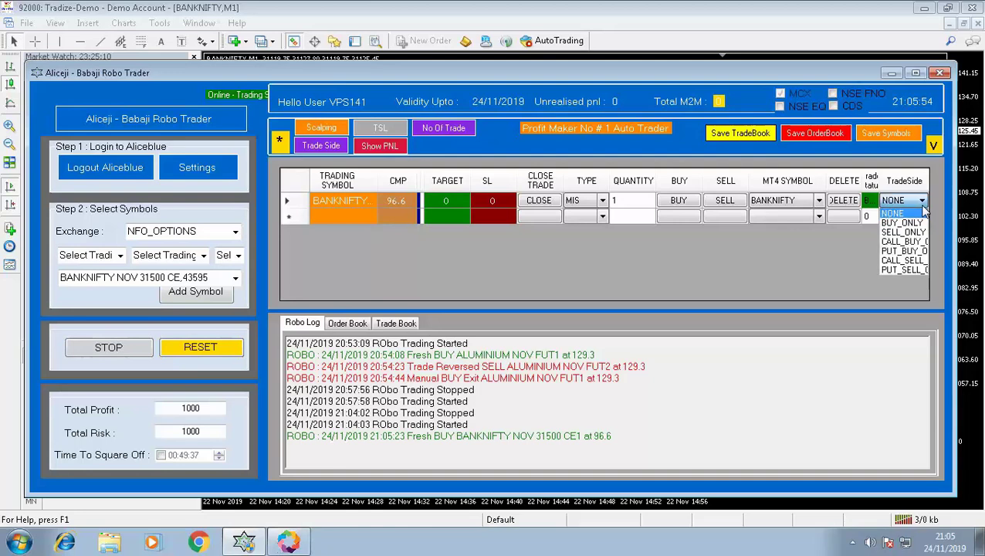
{"action": "left_click", "coordinate": [903, 242]}
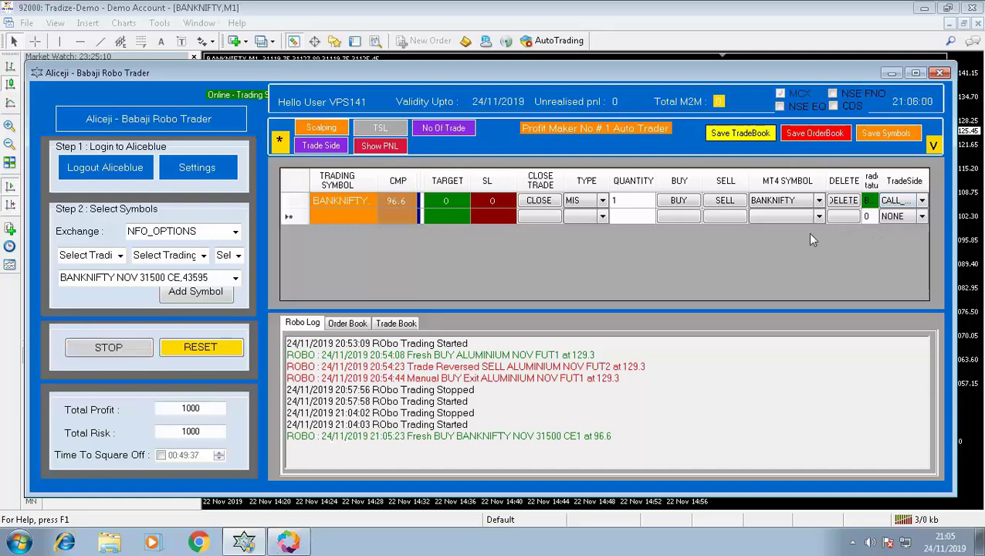
{"action": "left_click_drag", "start_coordinate": [812, 179], "coordinate": [799, 179]}
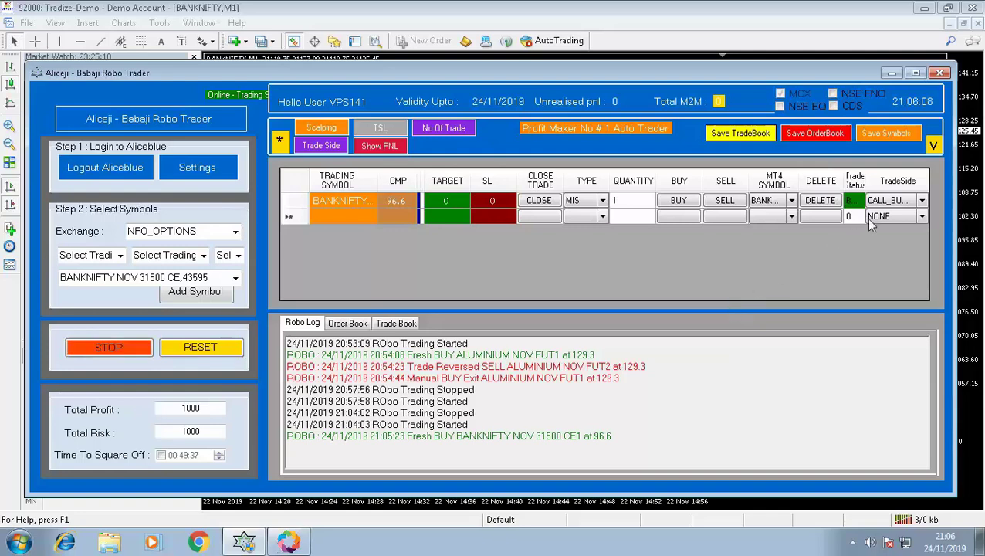
Zoom out the MT4 BANKNIFTY chart and compress its price scale to examine earlier buy and sell arrows, and return to the robo trader.
{"action": "left_click", "coordinate": [711, 35]}
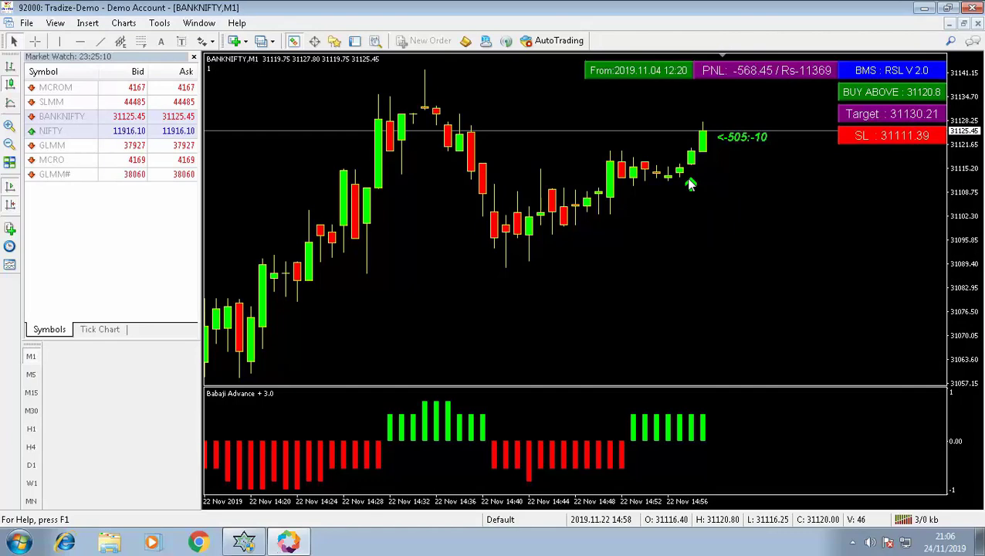
{"action": "key", "text": "minus"}
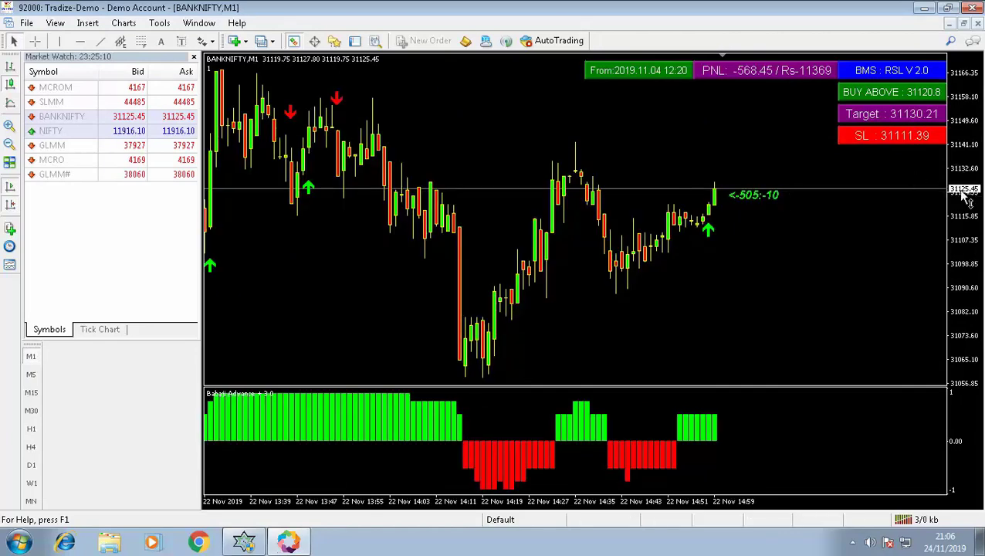
{"action": "left_click_drag", "start_coordinate": [966, 197], "coordinate": [977, 222]}
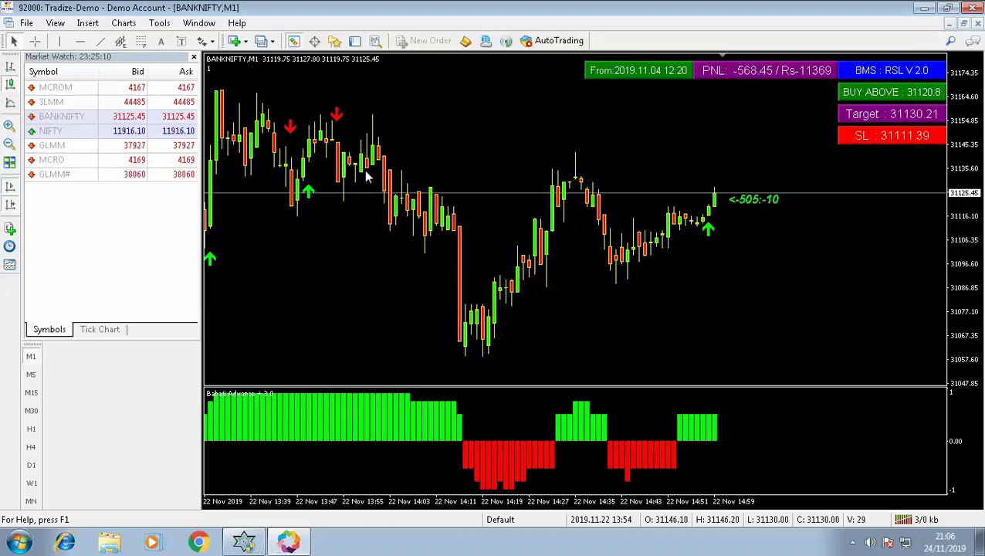
{"action": "left_click", "coordinate": [288, 542]}
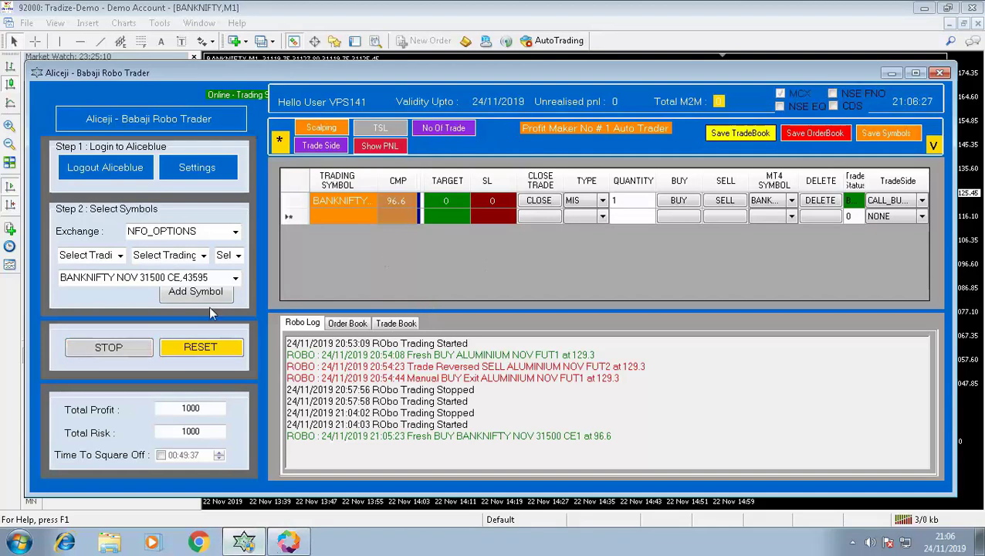
Add the put option BANKNIFTY NOV 31500 PE to the trading grid.
{"action": "left_click", "coordinate": [236, 277]}
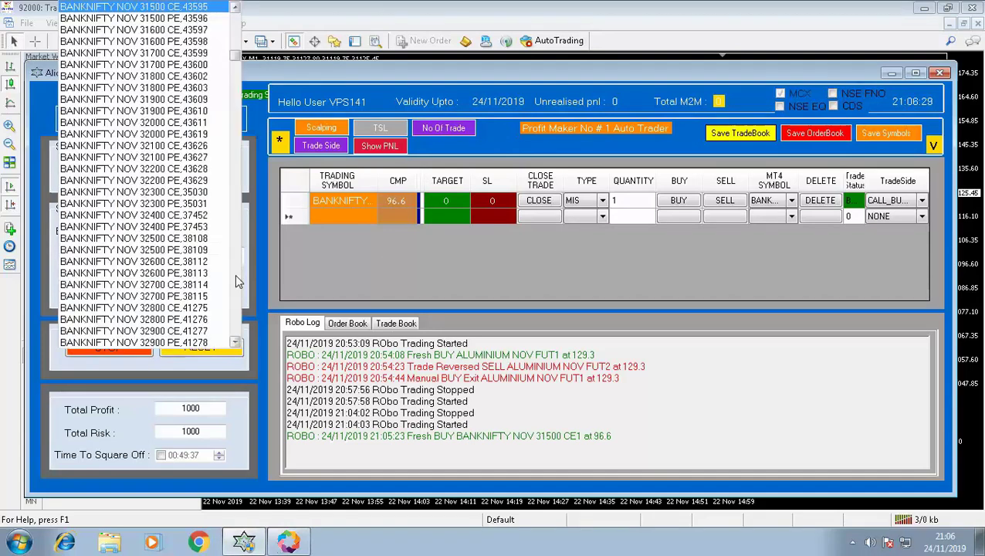
{"action": "left_click", "coordinate": [186, 17]}
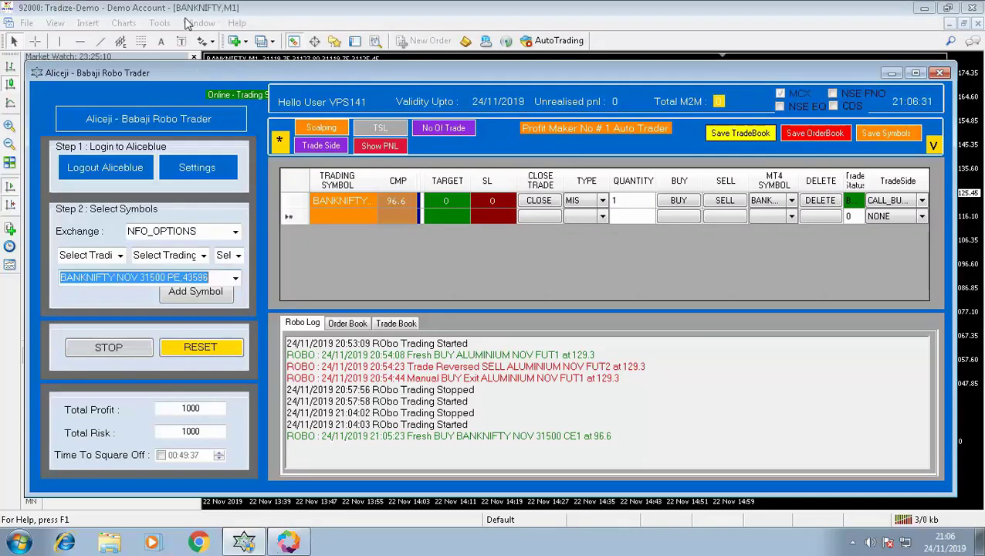
{"action": "left_click", "coordinate": [188, 296]}
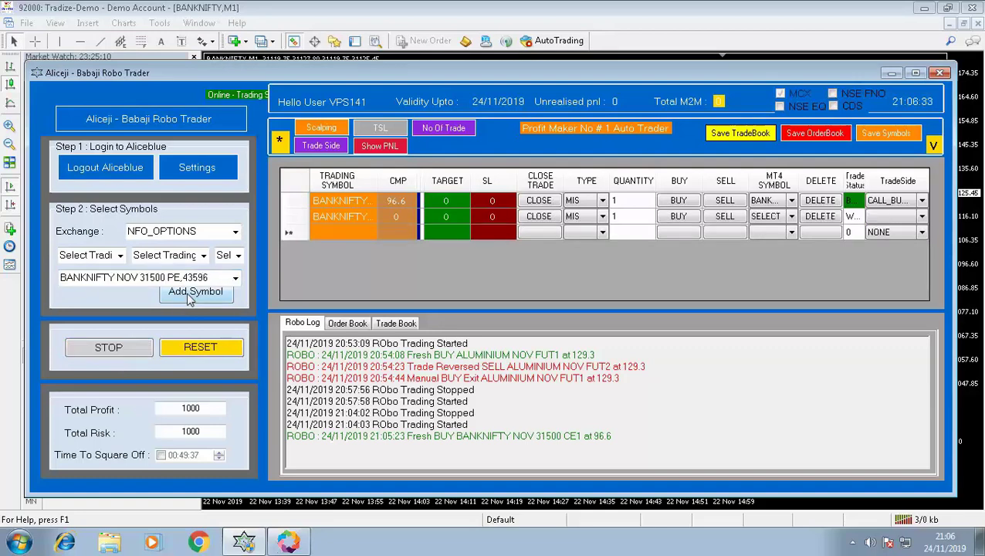
Stop and restart robo trading to load the put option's price, and check the latest entries in the robo log.
{"action": "left_click", "coordinate": [117, 354]}
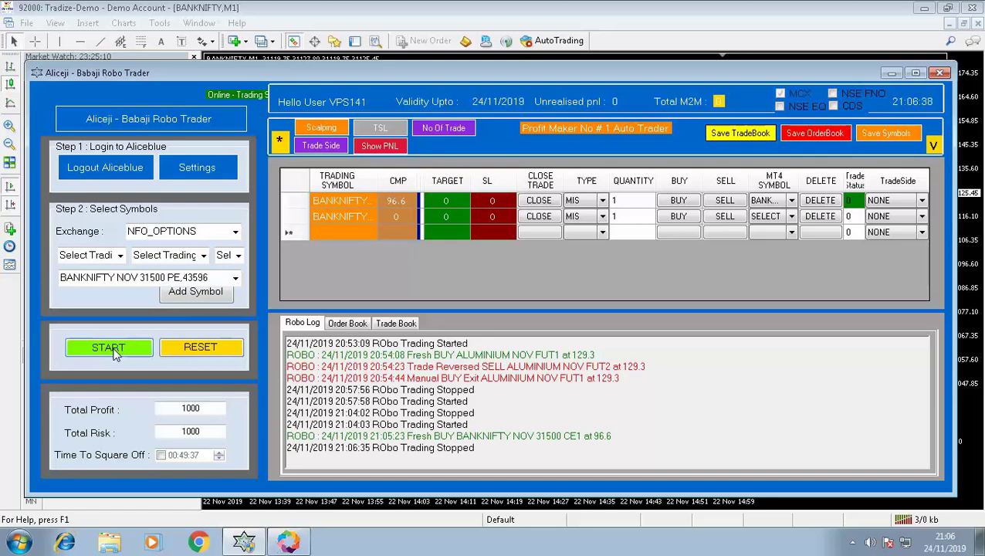
{"action": "left_click", "coordinate": [113, 350]}
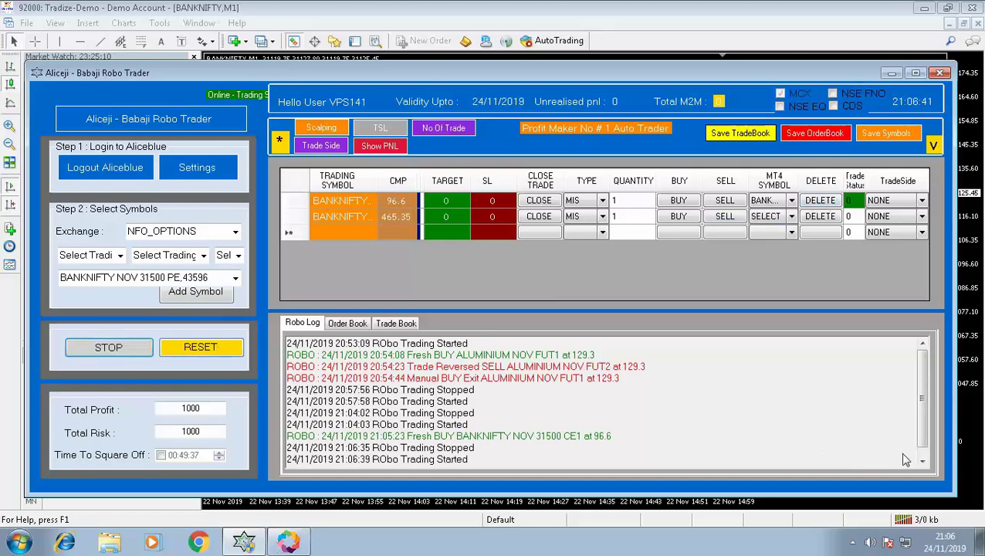
{"action": "scroll", "coordinate": [891, 454], "scroll_direction": "down", "scroll_amount": 1}
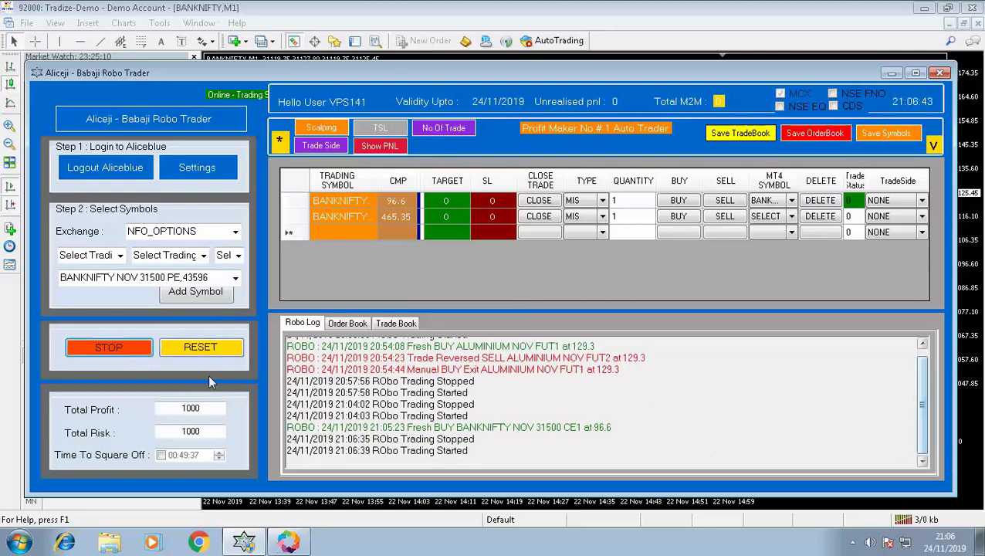
{"action": "left_click", "coordinate": [648, 431]}
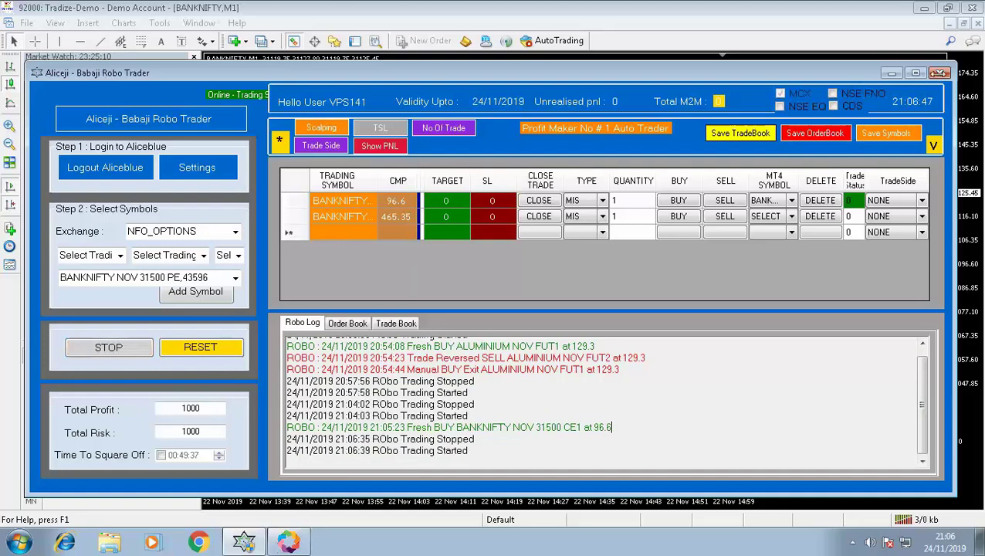
Widen the Trading Symbol column and set the trade sides to CALL_BUY_ONLY for the 31500 CE row and PUT_BUY_ONLY for the 31500 PE row.
{"action": "left_click", "coordinate": [387, 217]}
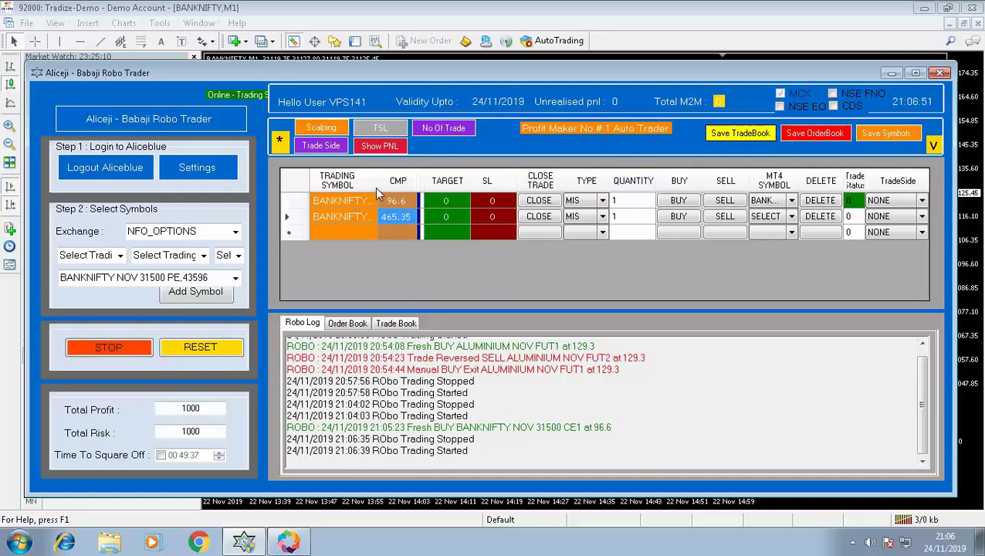
{"action": "left_click_drag", "start_coordinate": [386, 180], "coordinate": [401, 180]}
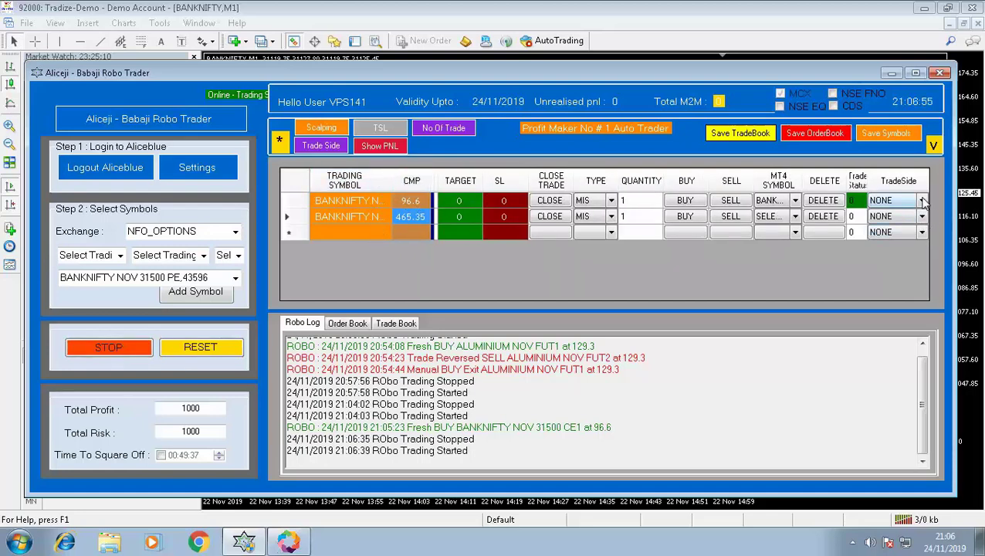
{"action": "left_click", "coordinate": [924, 201]}
{"action": "left_click", "coordinate": [923, 200]}
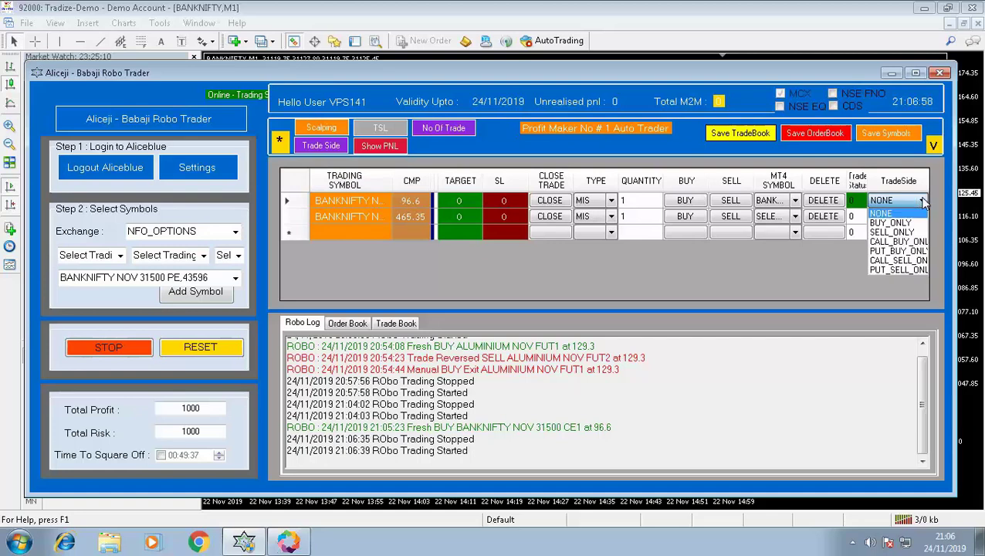
{"action": "left_click", "coordinate": [896, 241]}
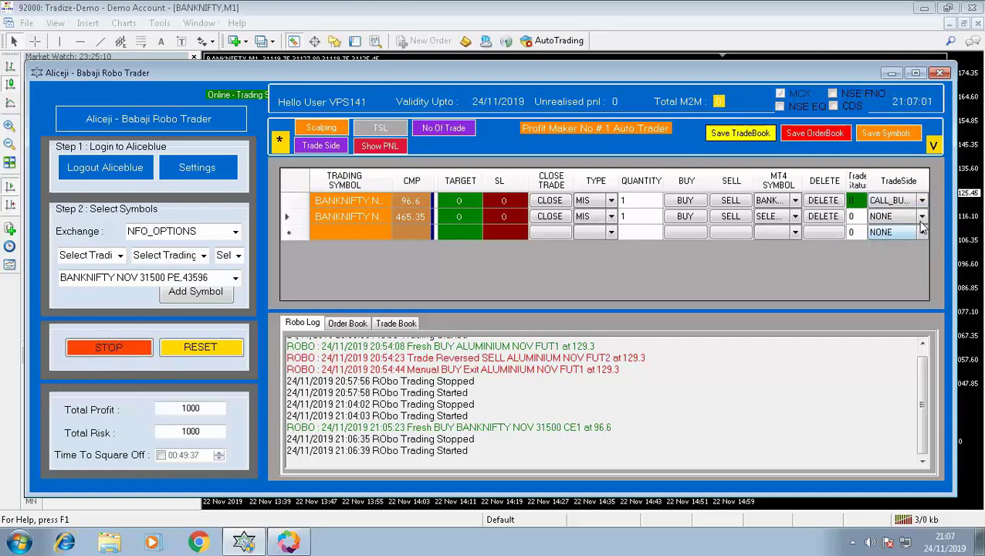
{"action": "left_click", "coordinate": [920, 218]}
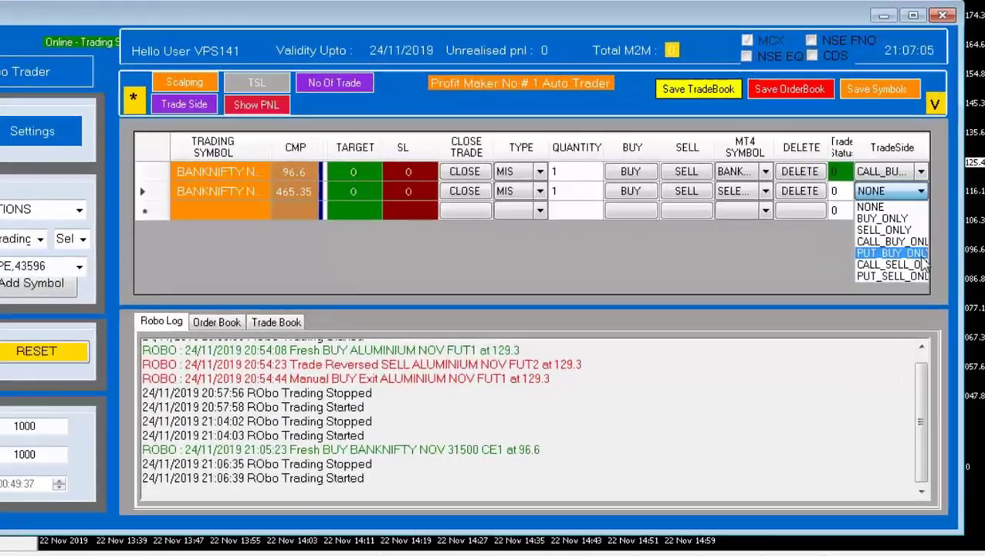
{"action": "left_click", "coordinate": [903, 266]}
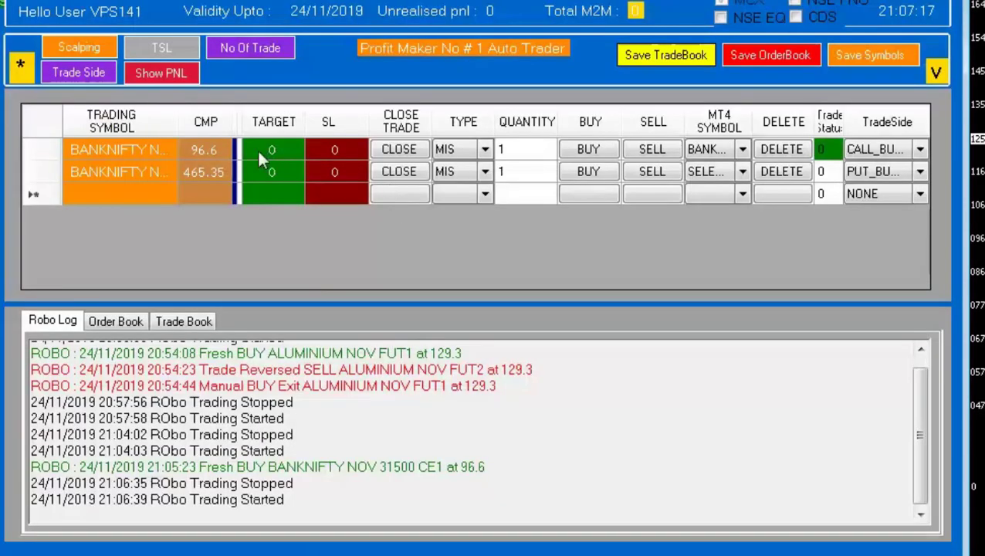
Set the trade sides to CALL_SELL_ONLY for the 31500 CE row and PUT_SELL_ONLY for the 31500 PE row.
{"action": "left_click", "coordinate": [229, 143]}
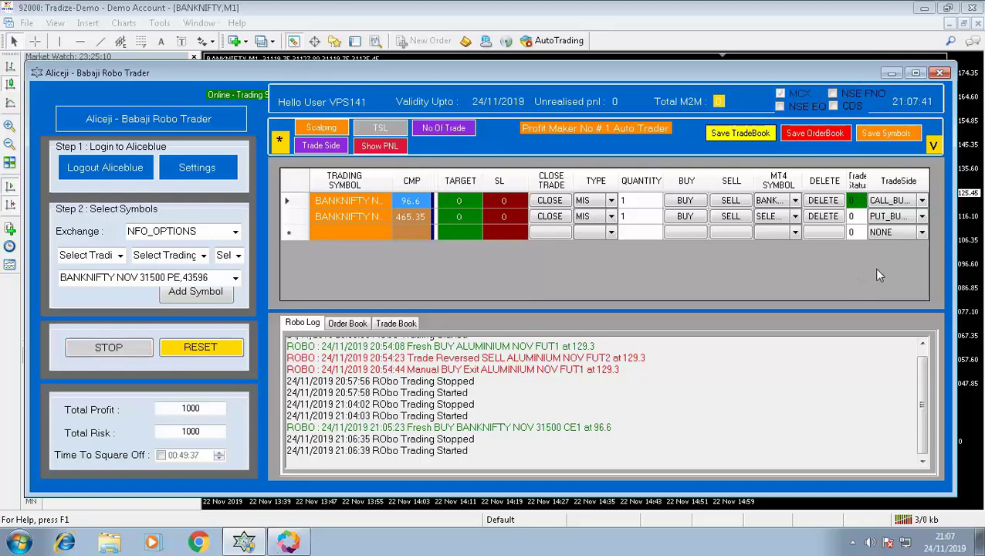
{"action": "left_click", "coordinate": [923, 200]}
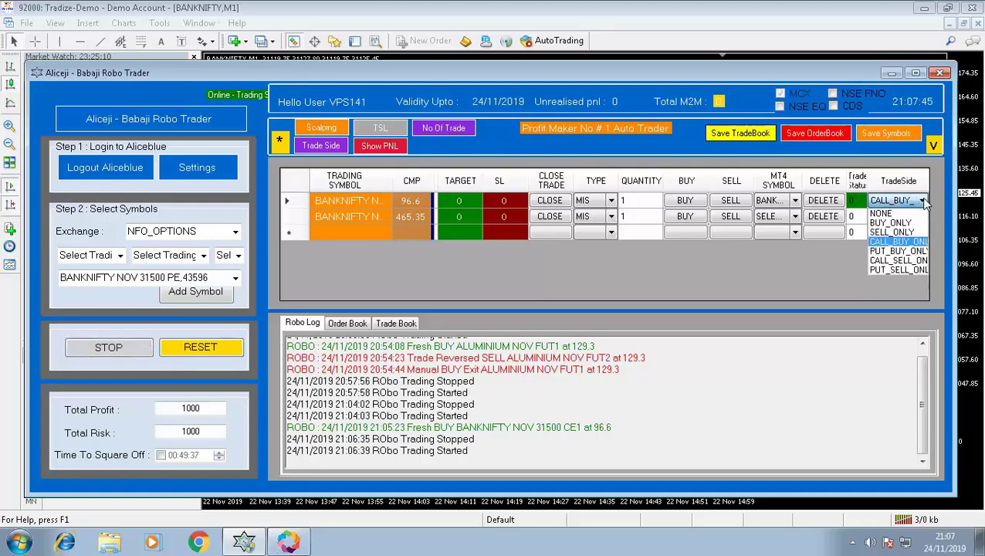
{"action": "left_click", "coordinate": [889, 260]}
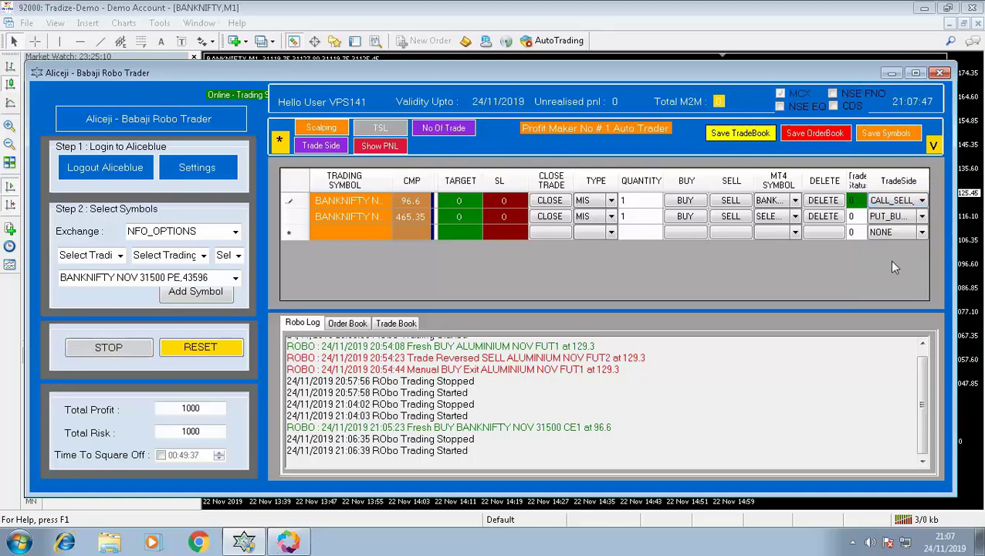
{"action": "left_click", "coordinate": [922, 217]}
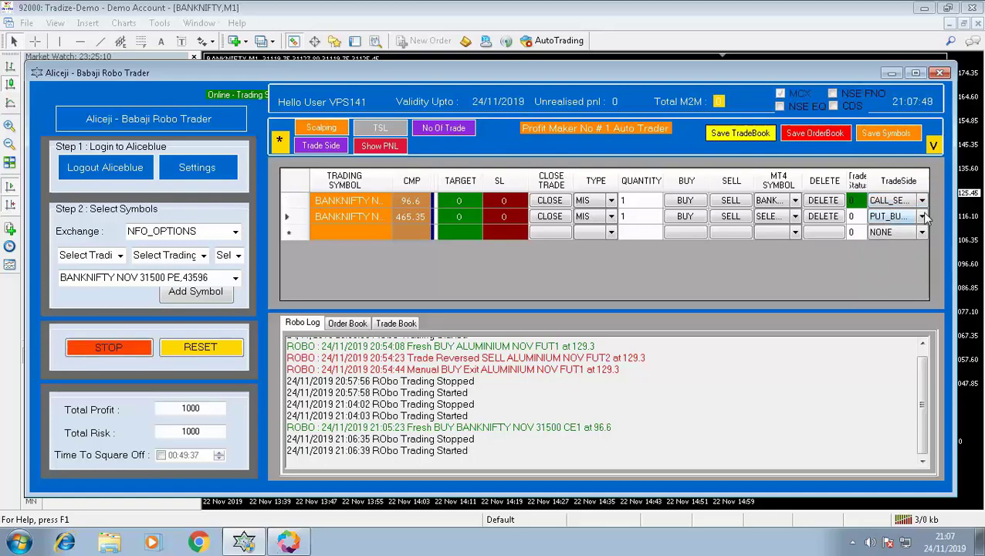
{"action": "left_click", "coordinate": [924, 217]}
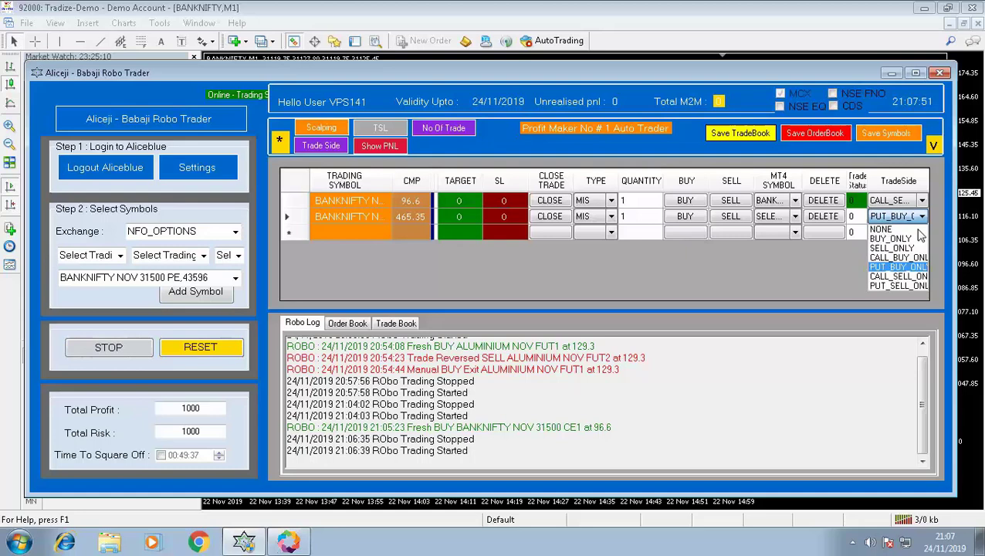
{"action": "left_click", "coordinate": [896, 285]}
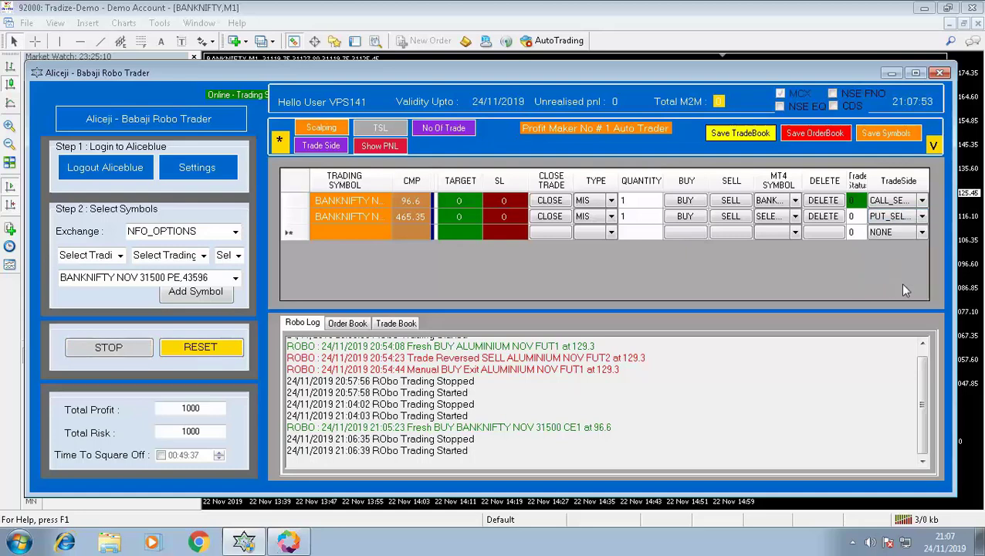
Check the BANKNIFTY chart signals in MT4, return to the robo trader, and hide the TradeSide column.
{"action": "key", "text": "alt+Tab"}
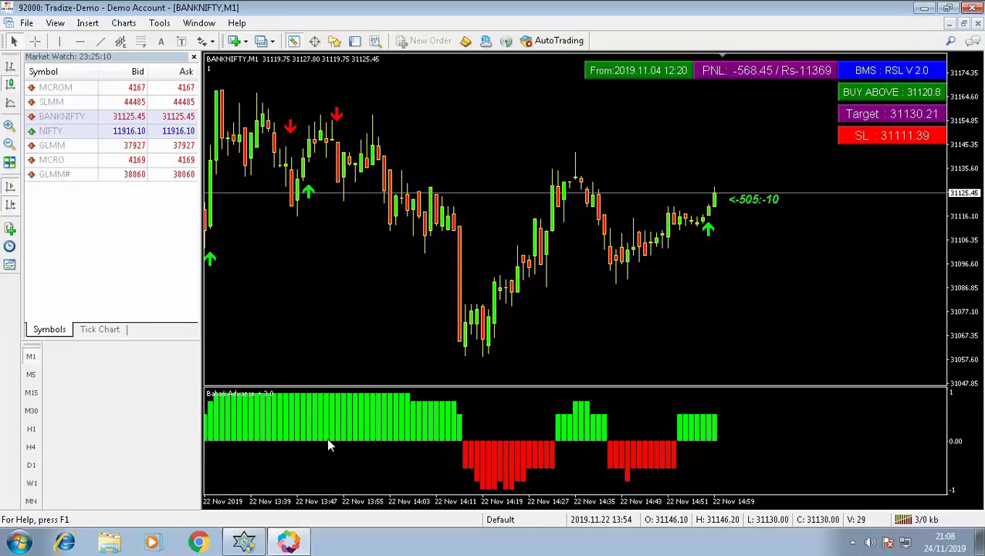
{"action": "left_click", "coordinate": [247, 540]}
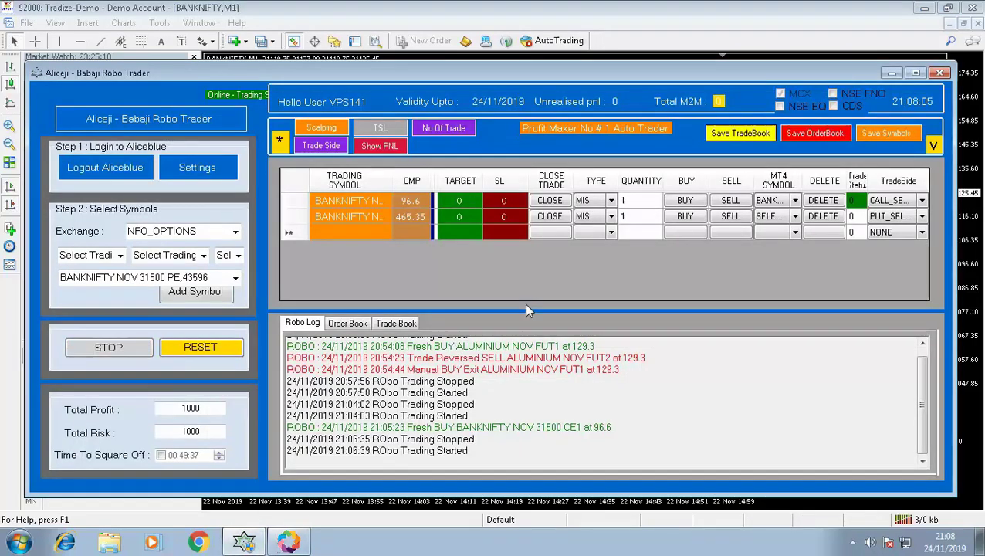
{"action": "left_click", "coordinate": [323, 146]}
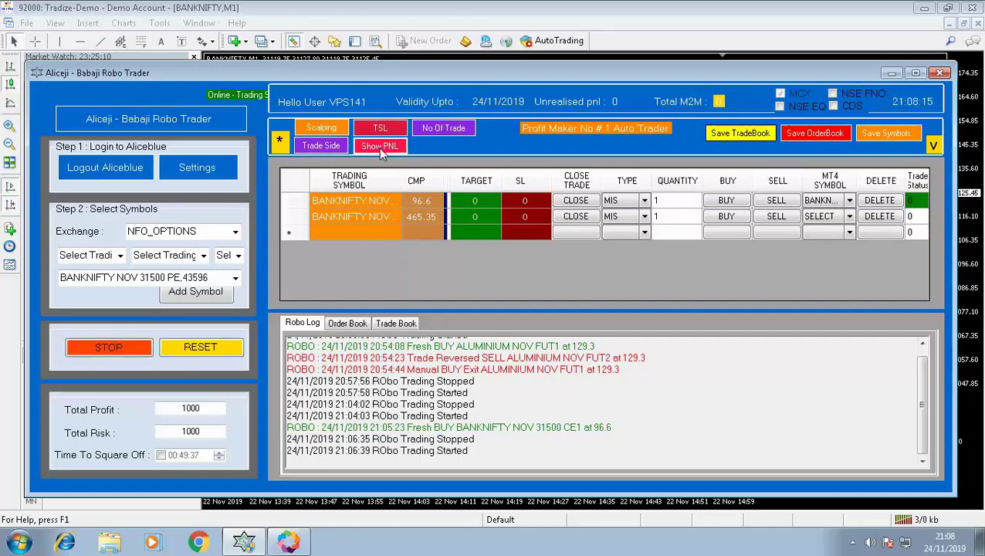
Display the PNL columns, examine the UnPNL and MtoM cells of both BANKNIFTY option rows, and hide the columns again.
{"action": "left_click", "coordinate": [379, 146]}
{"action": "left_click", "coordinate": [822, 202]}
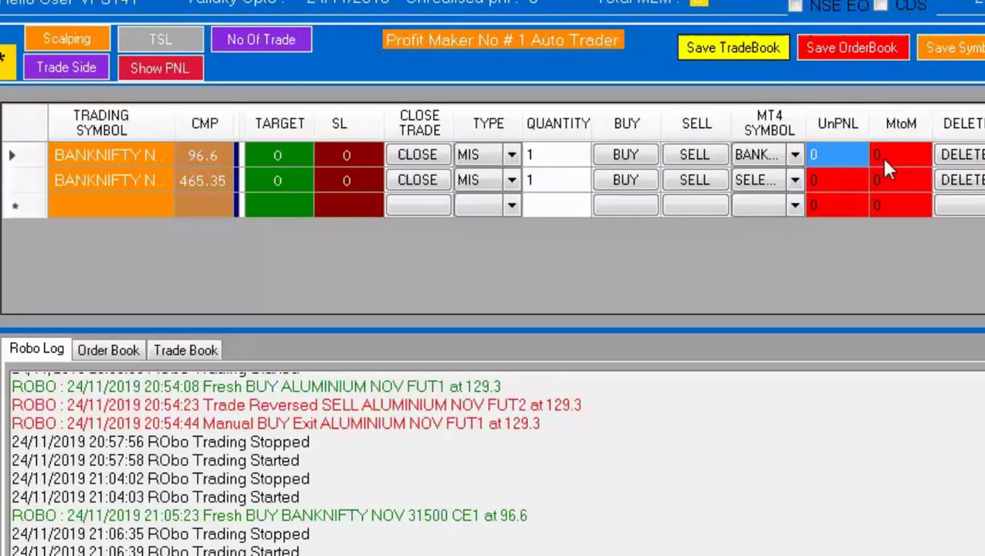
{"action": "left_click", "coordinate": [885, 163]}
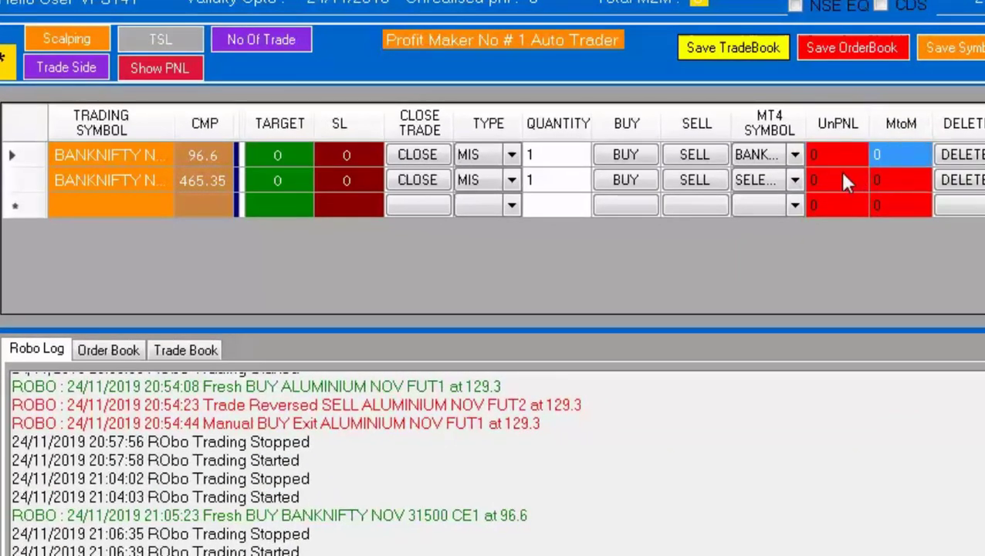
{"action": "left_click", "coordinate": [814, 183]}
{"action": "left_click", "coordinate": [895, 186]}
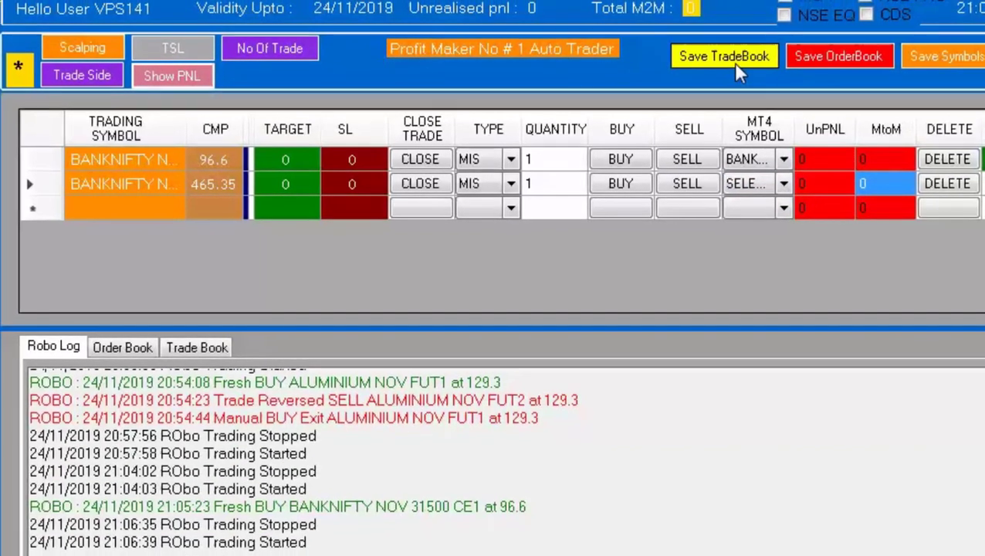
{"action": "left_click", "coordinate": [741, 55]}
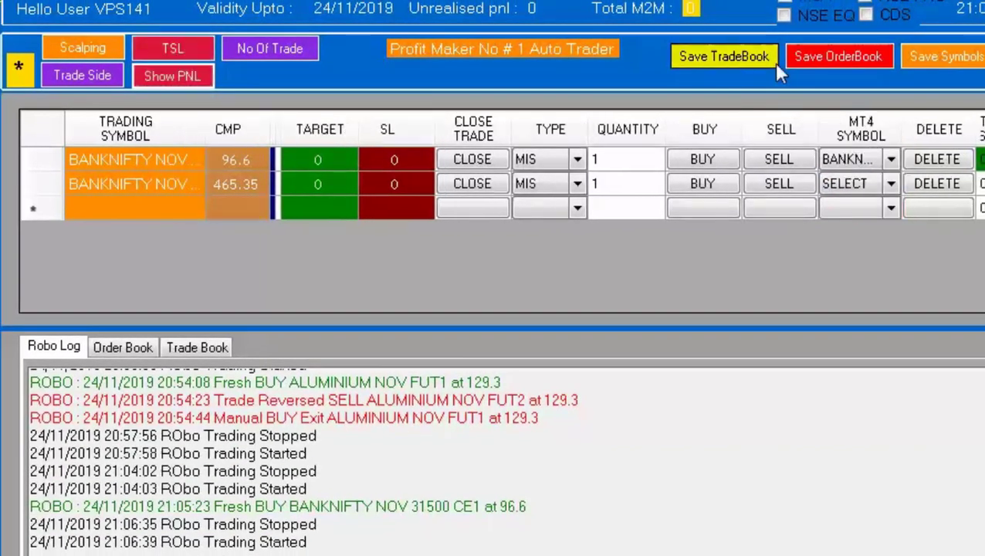
Review the order book and the trade book, and return to the robo log.
{"action": "left_click", "coordinate": [121, 349]}
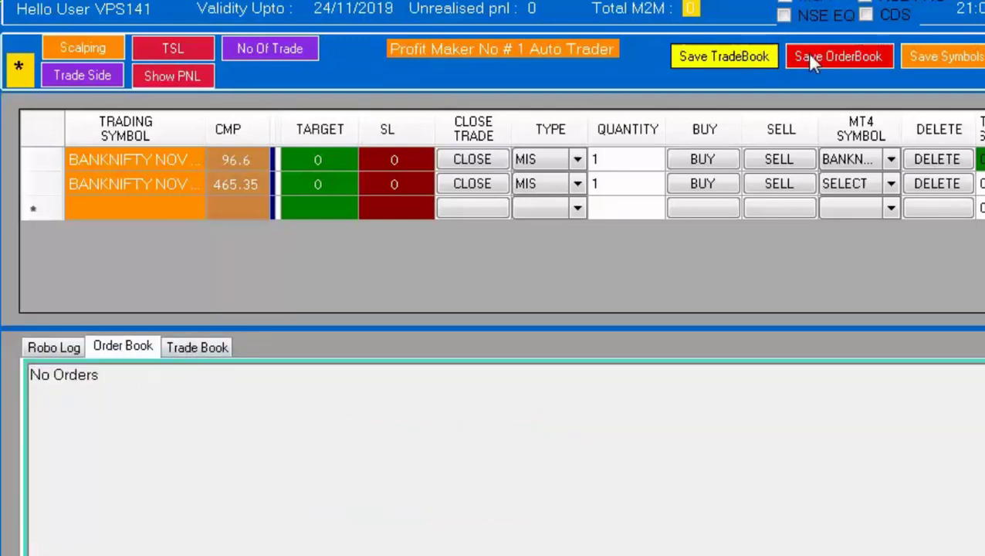
{"action": "left_click", "coordinate": [196, 349]}
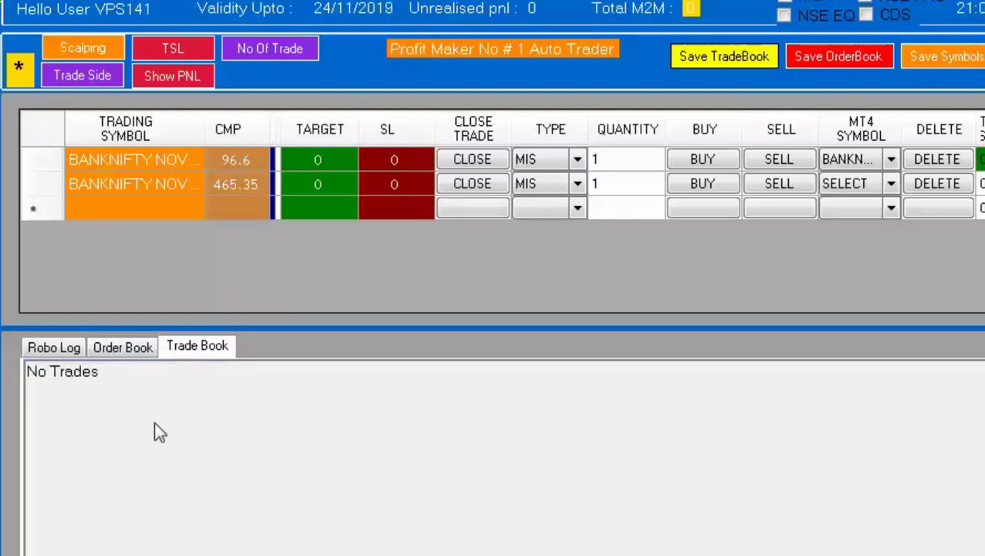
{"action": "left_click", "coordinate": [121, 360]}
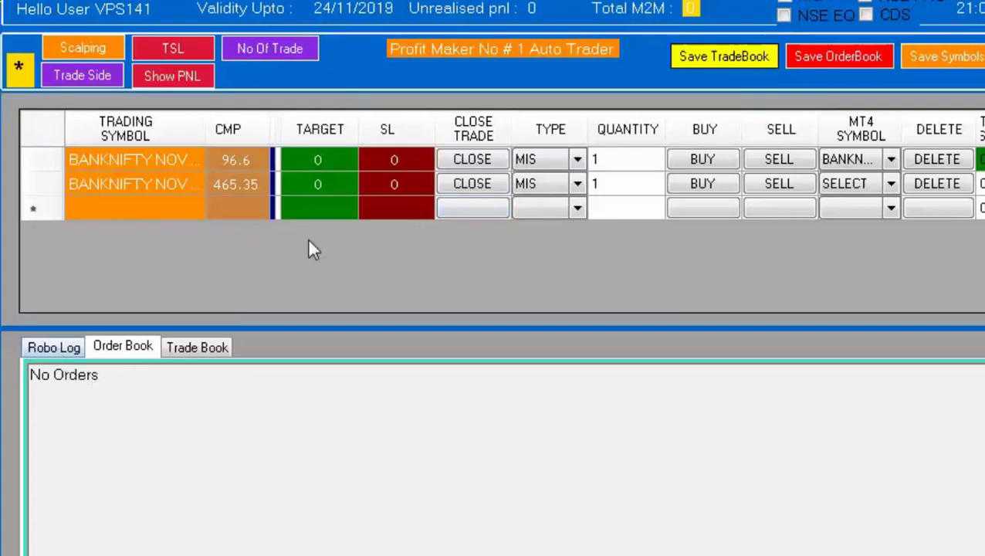
{"action": "left_click", "coordinate": [55, 347]}
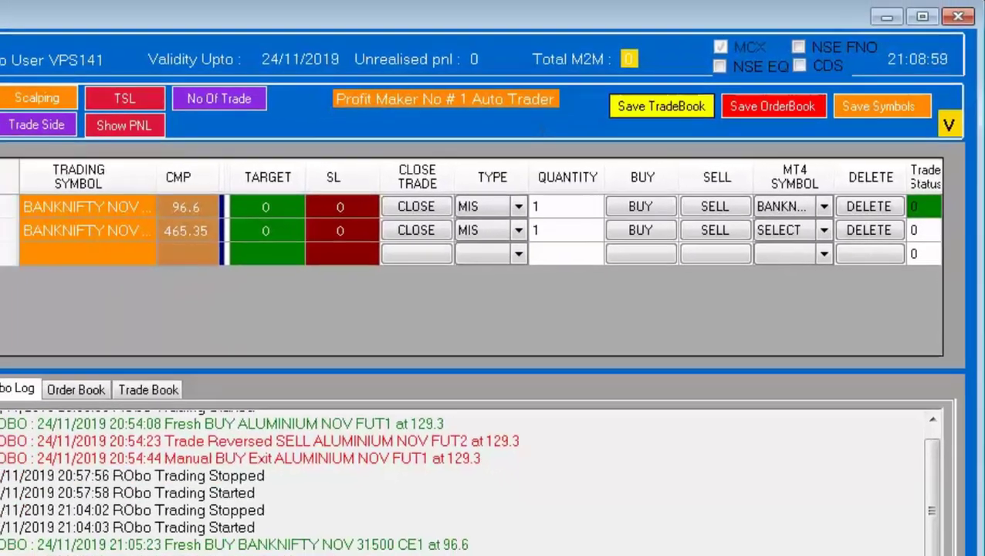
Look through the available exchanges and the contract list for NFO_OPTIONS without changing the chosen contract.
{"action": "left_click", "coordinate": [235, 231]}
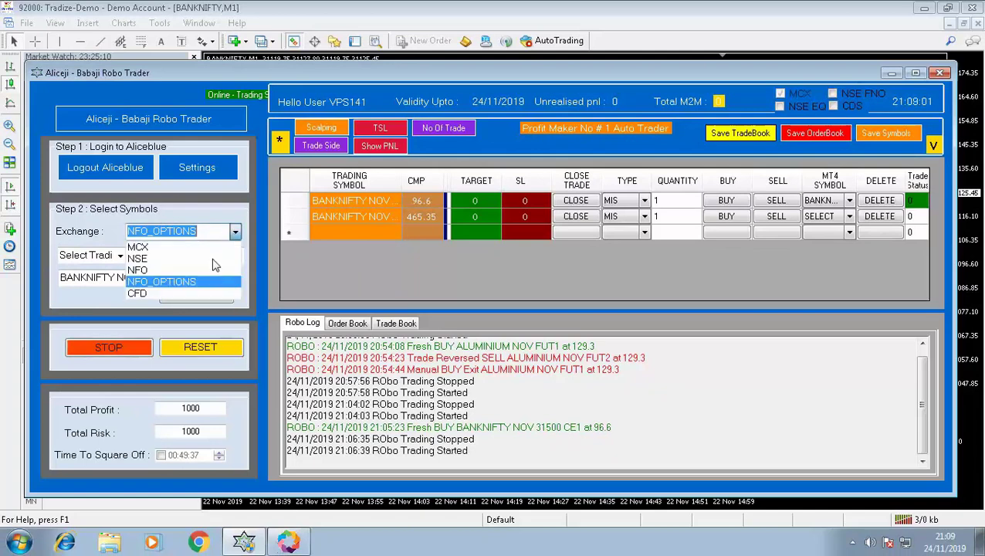
{"action": "left_click", "coordinate": [215, 281]}
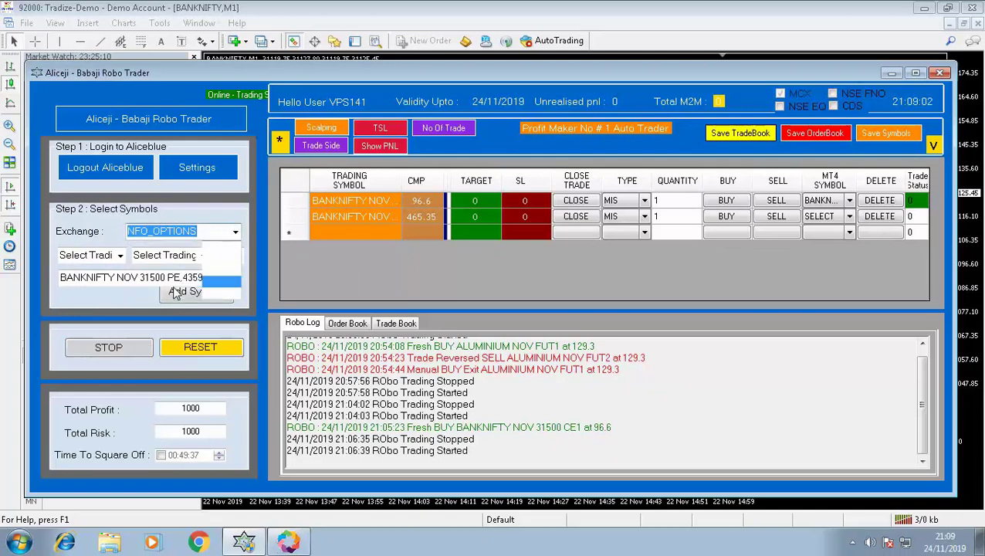
{"action": "left_click", "coordinate": [237, 276]}
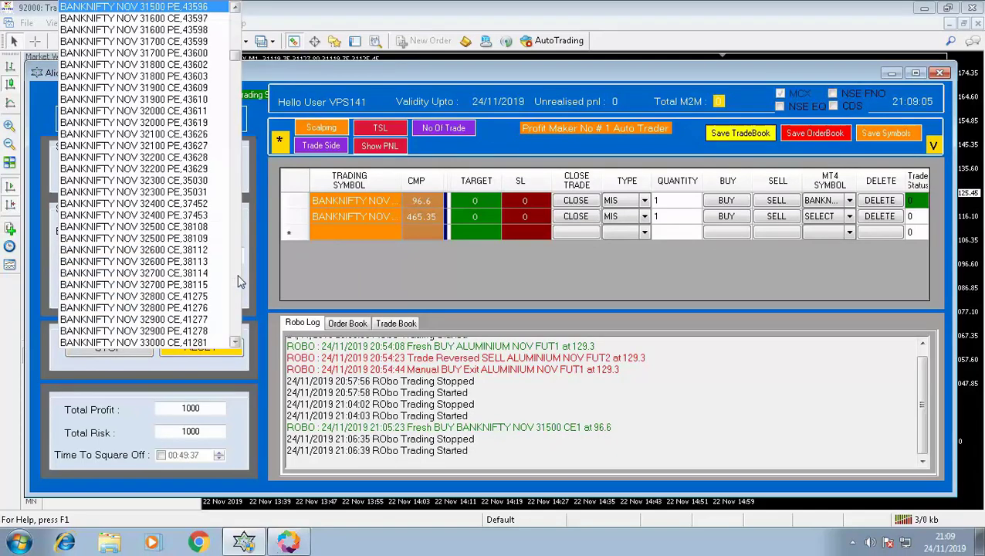
{"action": "left_click", "coordinate": [247, 234]}
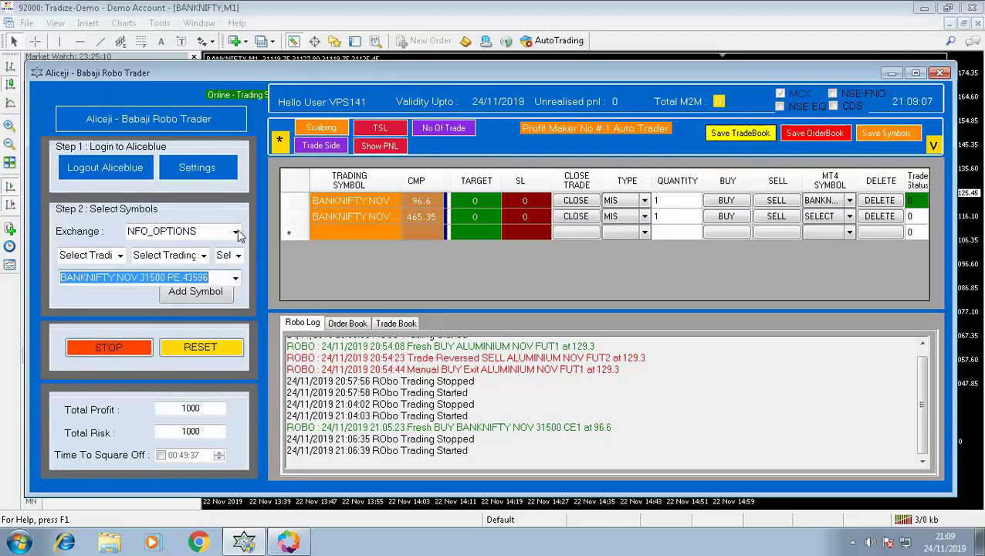
Switch the exchange to NSE and check its symbol list, leaving the contract selection as it is.
{"action": "left_click", "coordinate": [235, 232]}
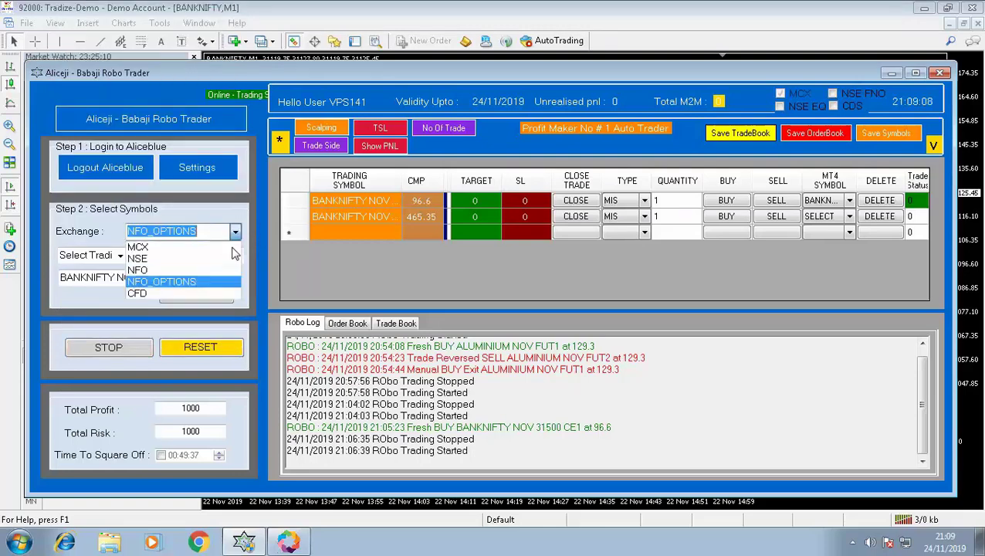
{"action": "left_click", "coordinate": [174, 260]}
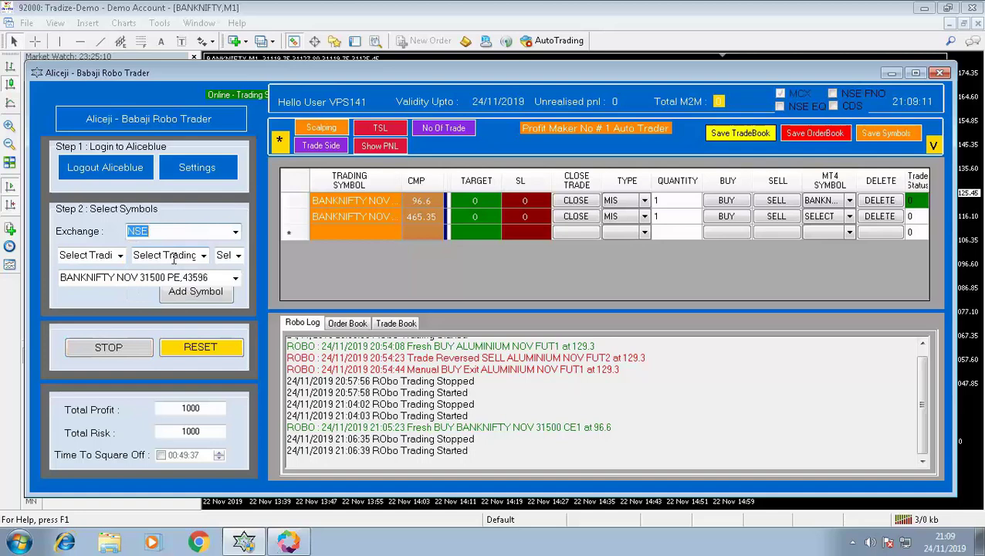
{"action": "left_click", "coordinate": [235, 279]}
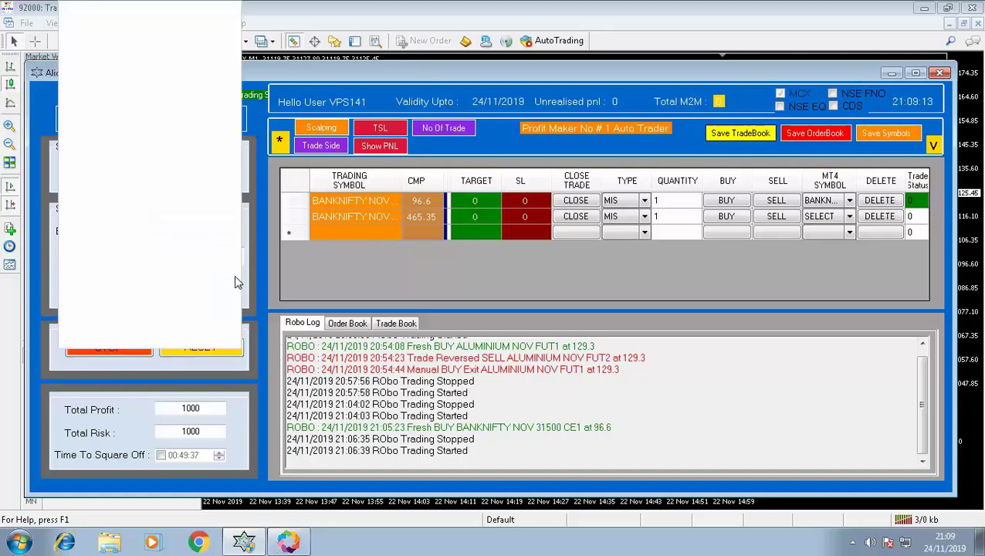
{"action": "left_click", "coordinate": [142, 209]}
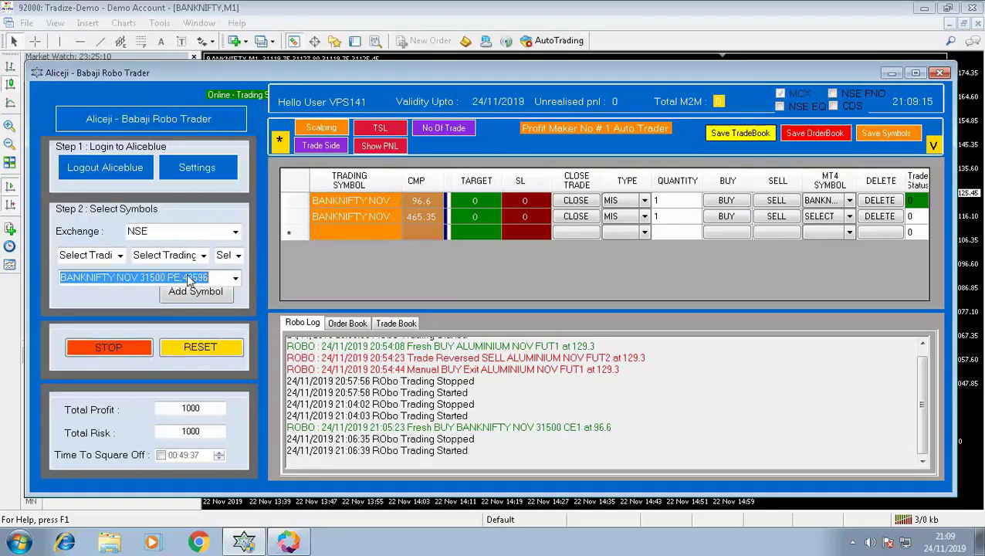
Enable the NSE FNO segment, and switch NSE EQ on and off again.
{"action": "left_click", "coordinate": [783, 104]}
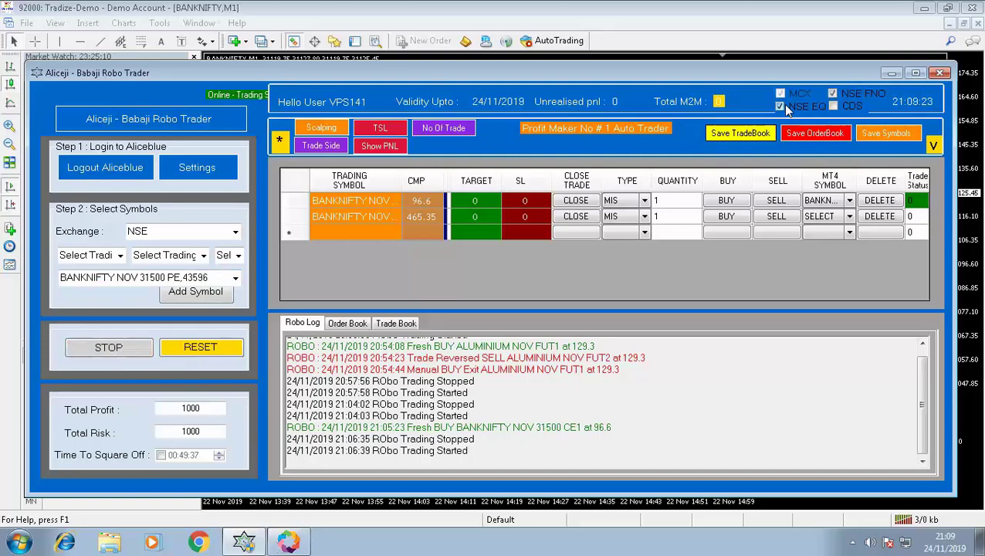
{"action": "left_click", "coordinate": [781, 105]}
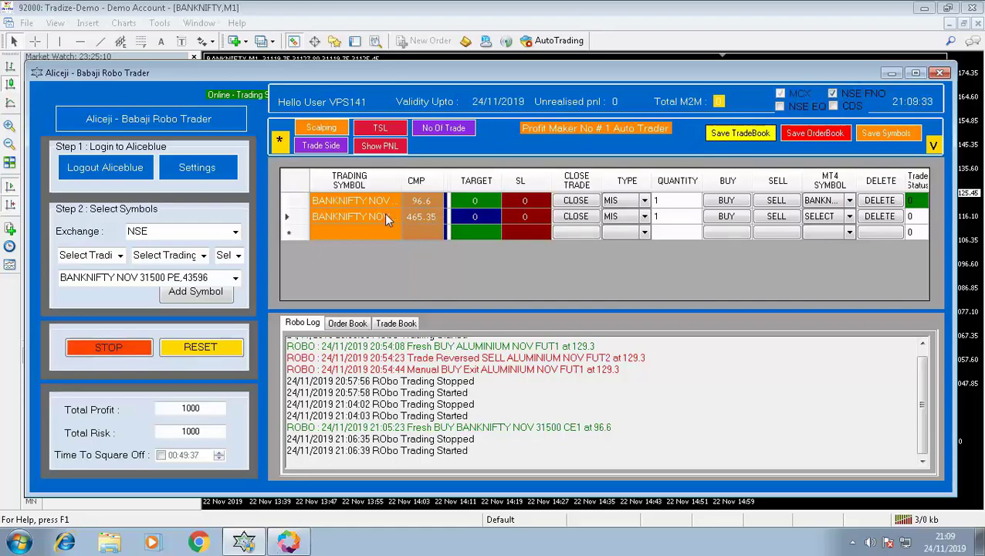
Reset all trades and accept the notice, and manually sell the BANKNIFTY NOV 31500 CE row.
{"action": "left_click", "coordinate": [210, 344]}
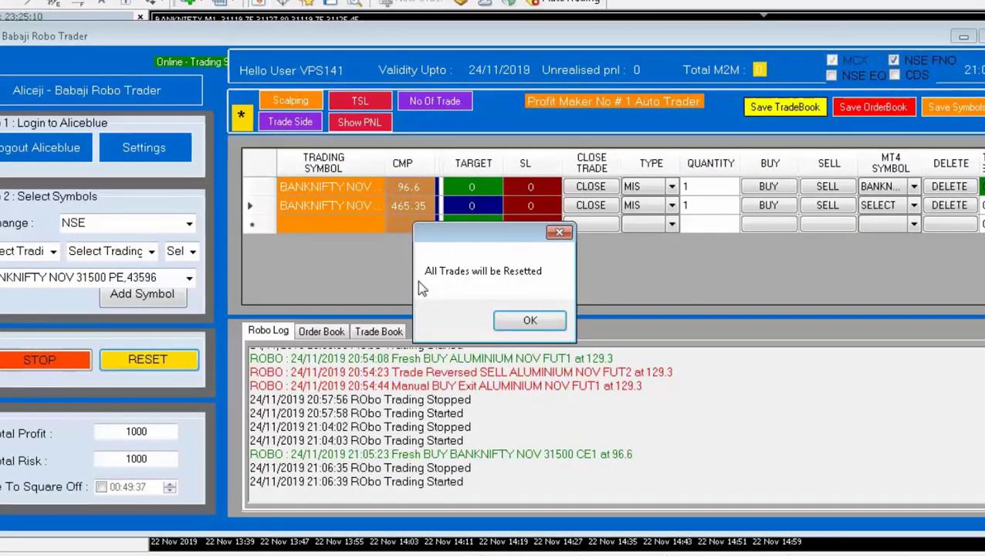
{"action": "left_click", "coordinate": [540, 321]}
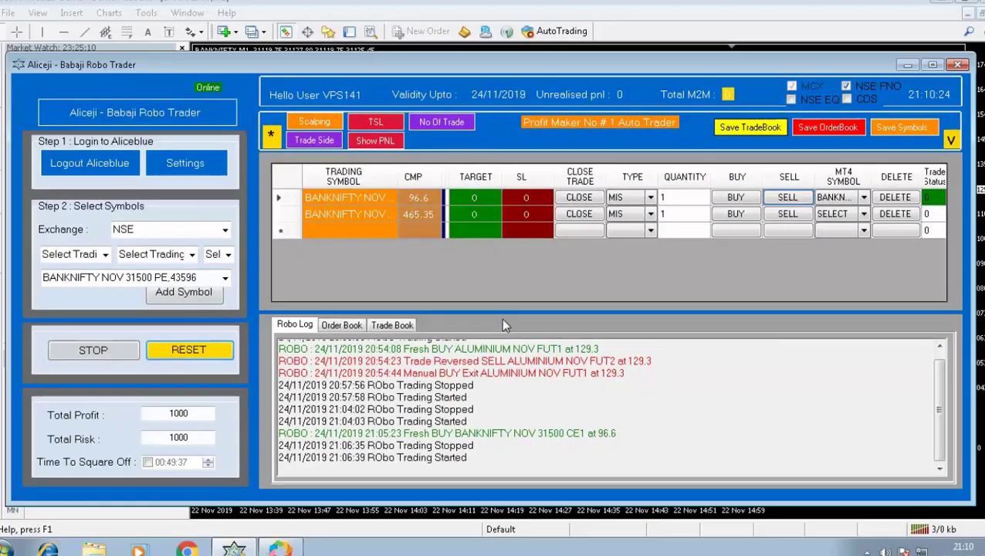
{"action": "left_click", "coordinate": [827, 186]}
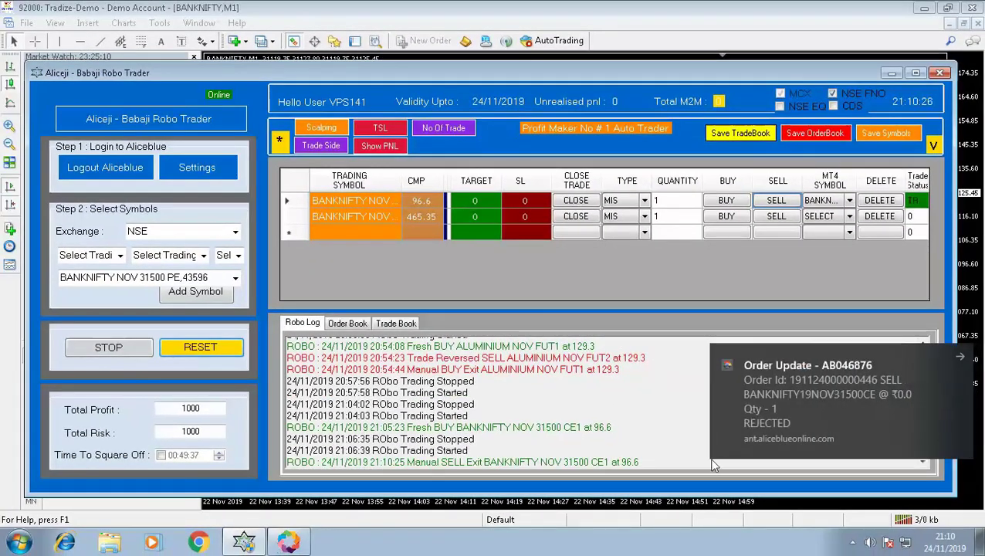